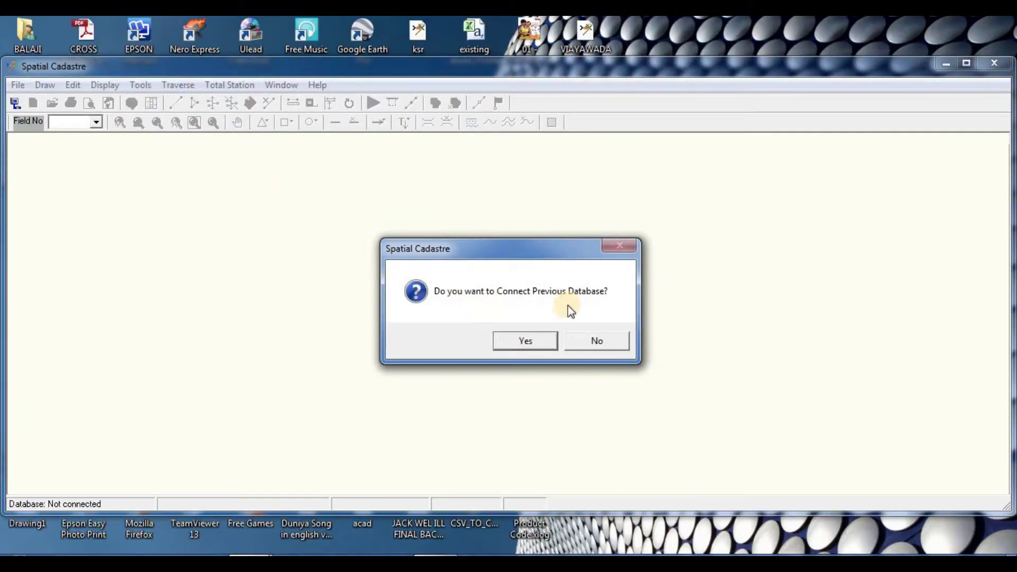
Step: Accept reconnecting to the previously used database
left_click(521, 341)
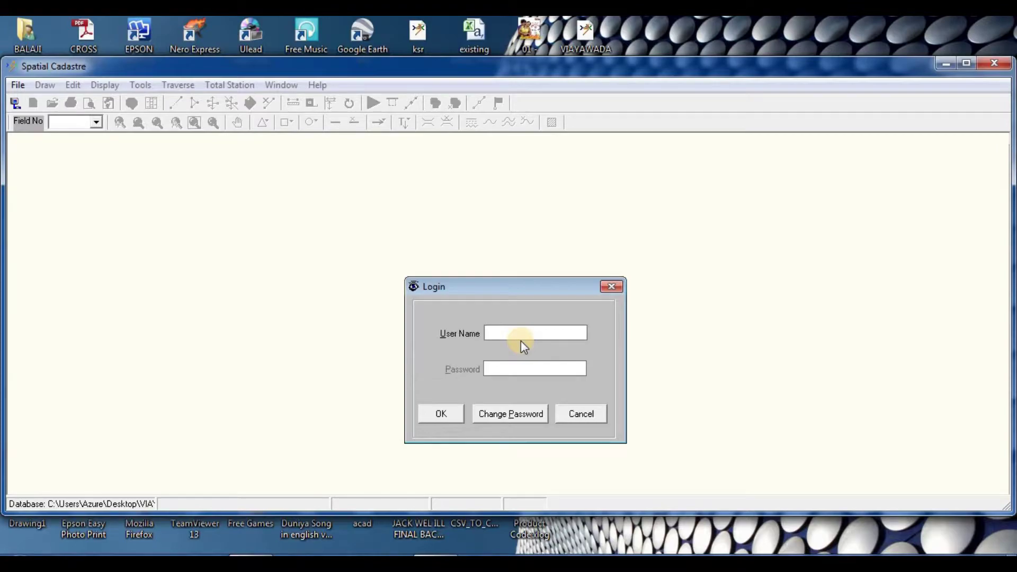
Step: Log in with the user name and password, then open the database connection settings
type("admin")
key("Tab")
left_click(442, 414)
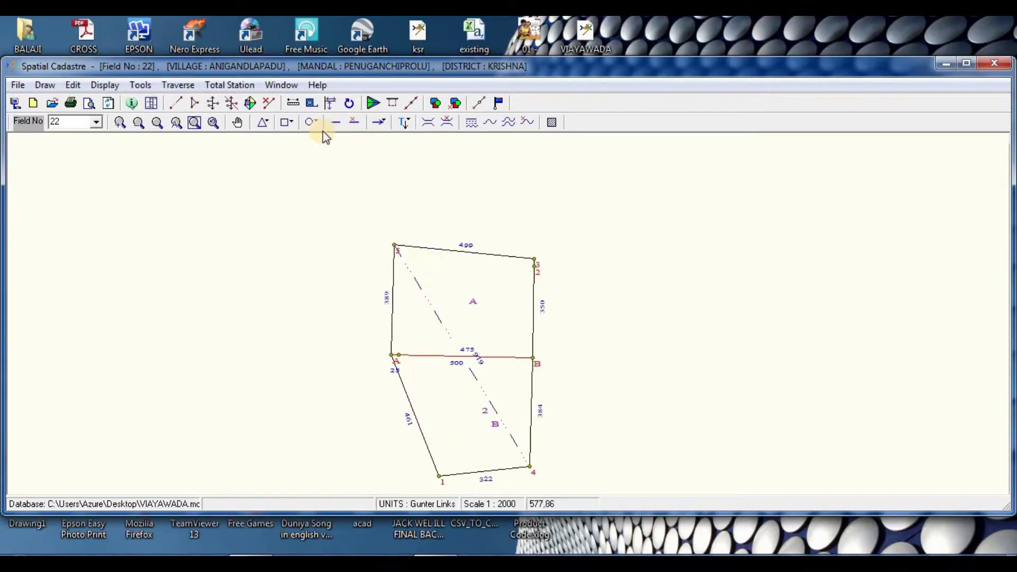
left_click(14, 108)
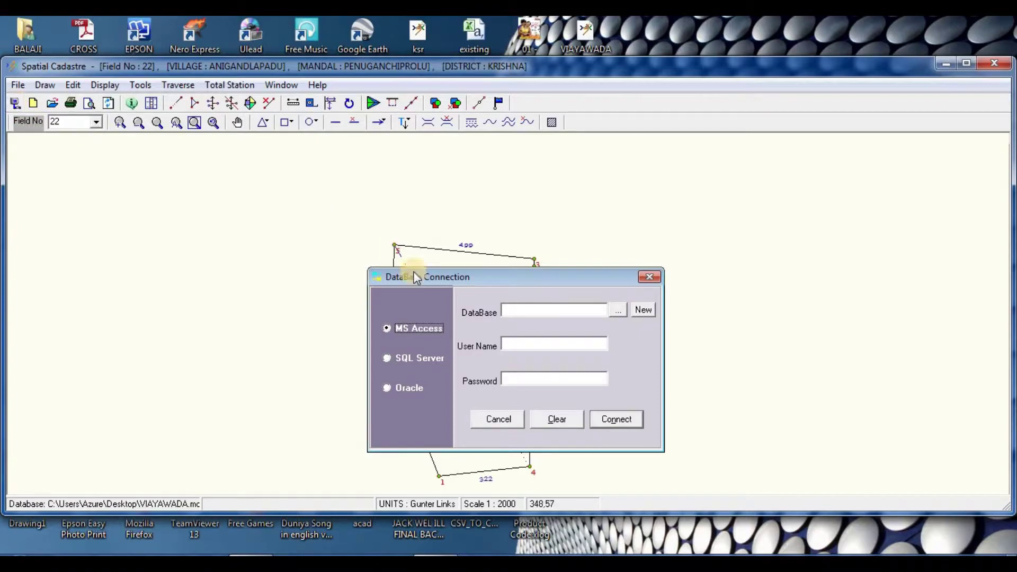
Step: Create a new Access database file named anigandlapadu on the Desktop
left_click(643, 310)
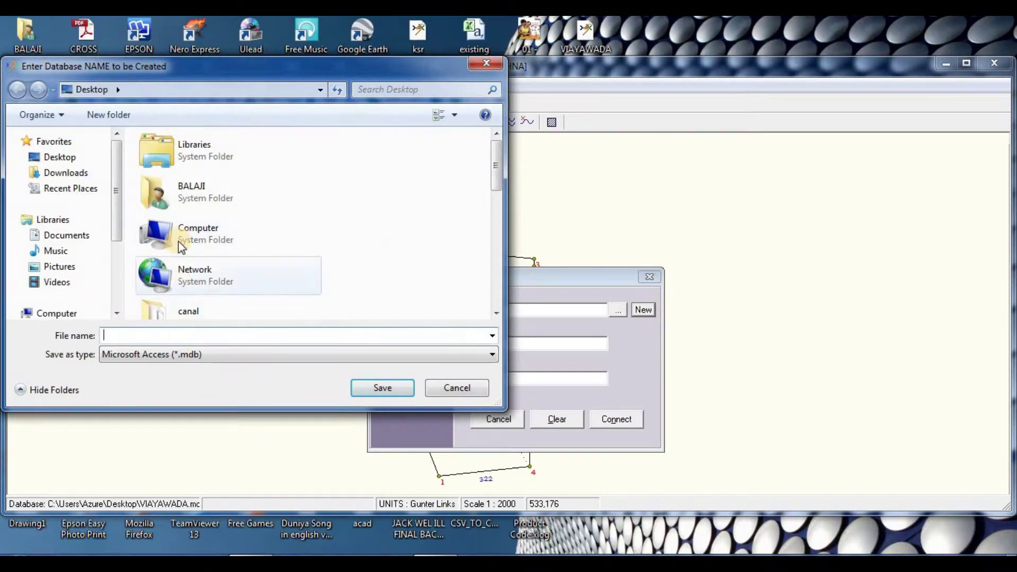
left_click(152, 335)
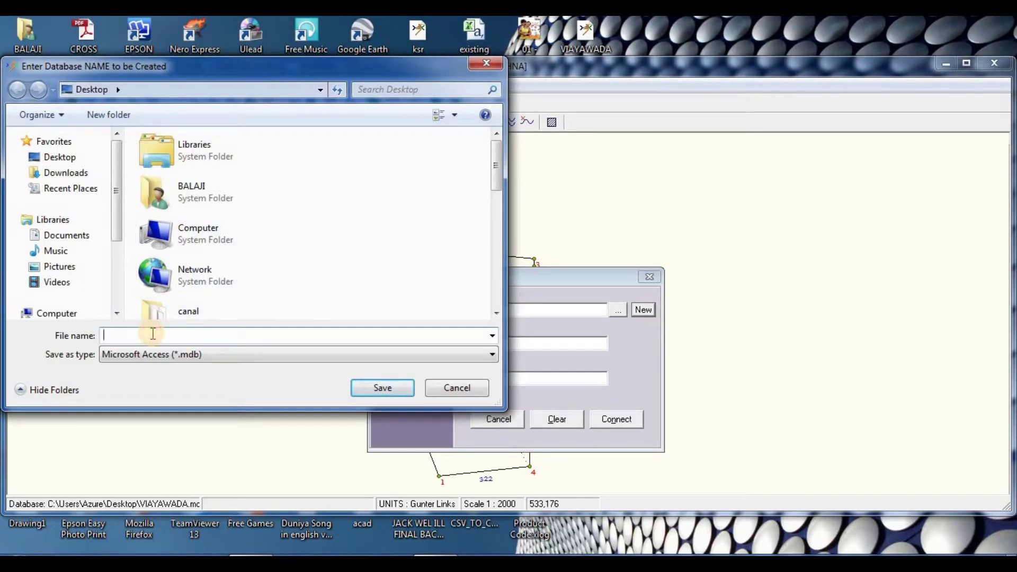
type("anigandlapadu")
left_click(374, 386)
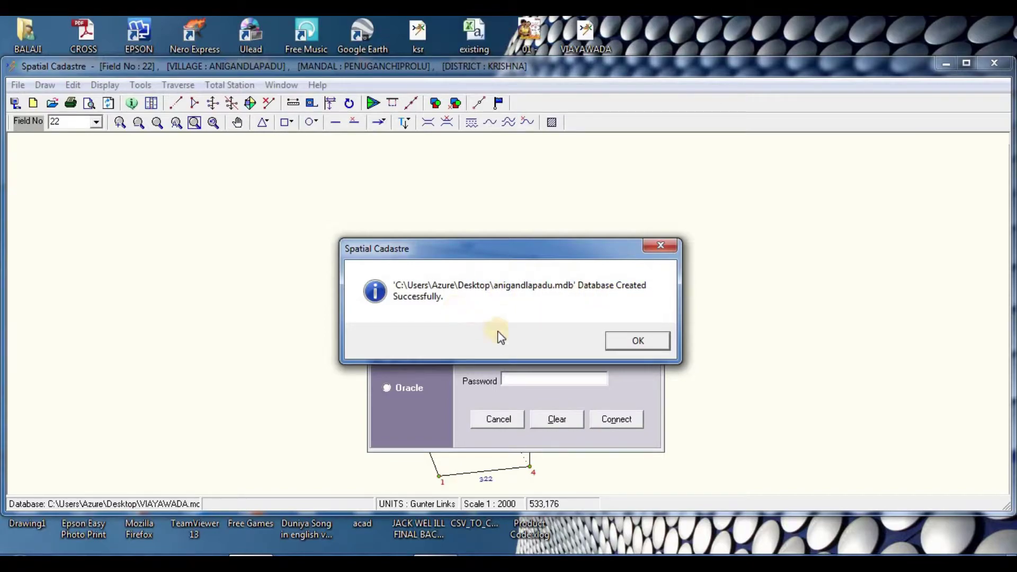
left_click(635, 341)
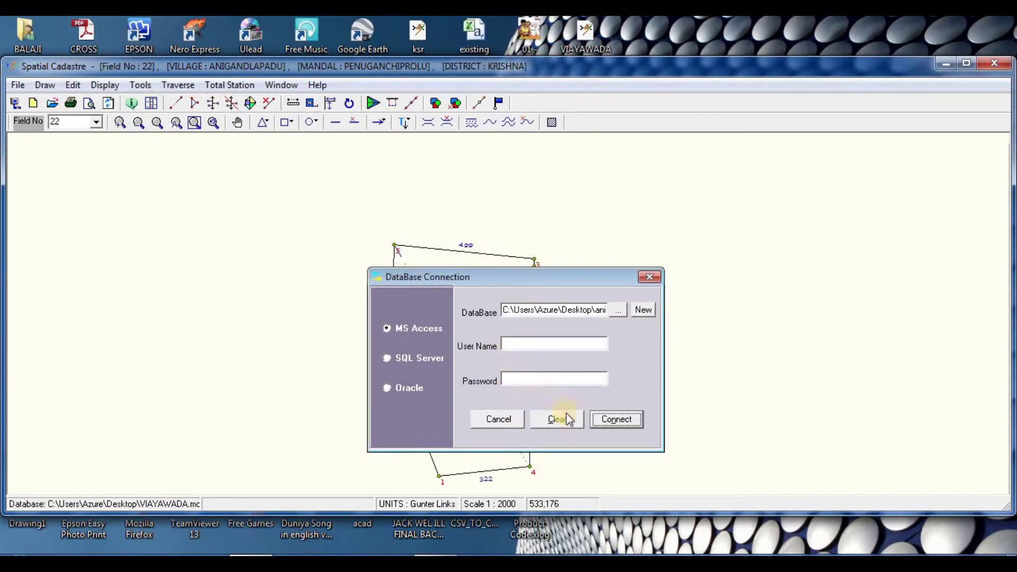
Step: Connect to the anigandlapadu database and log in with the user name and password
left_click(614, 421)
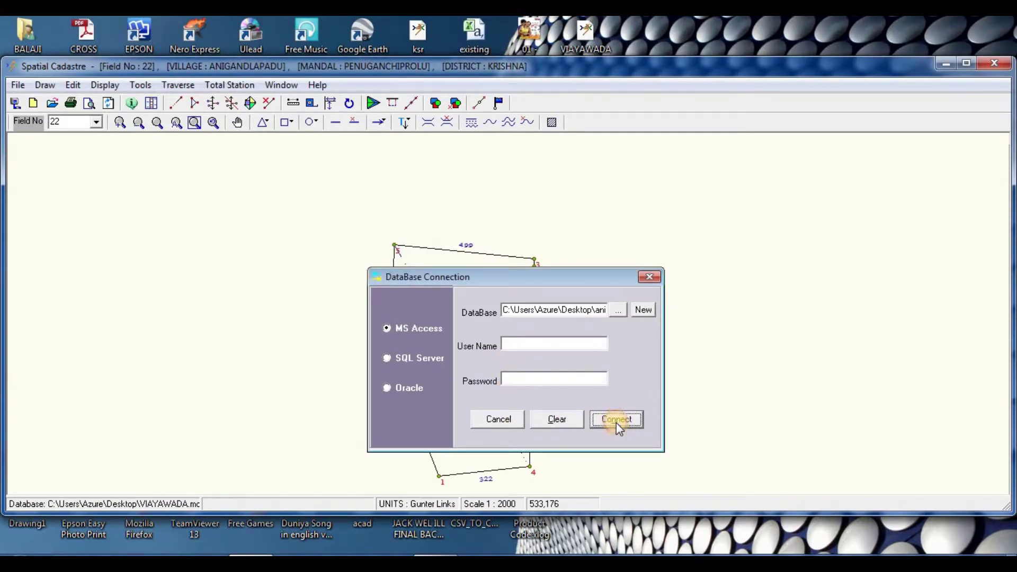
left_click(511, 334)
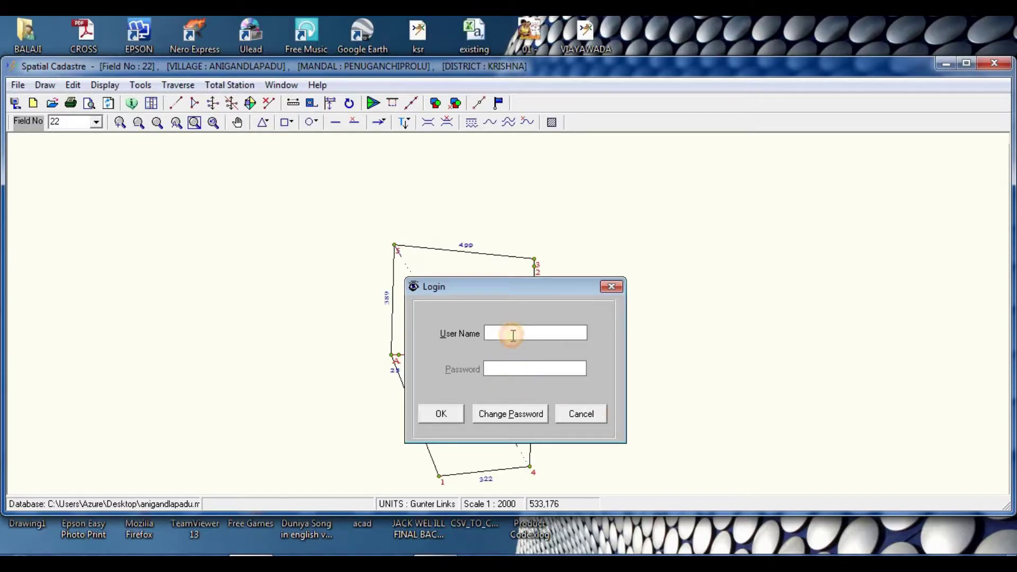
type("admin")
left_click(441, 413)
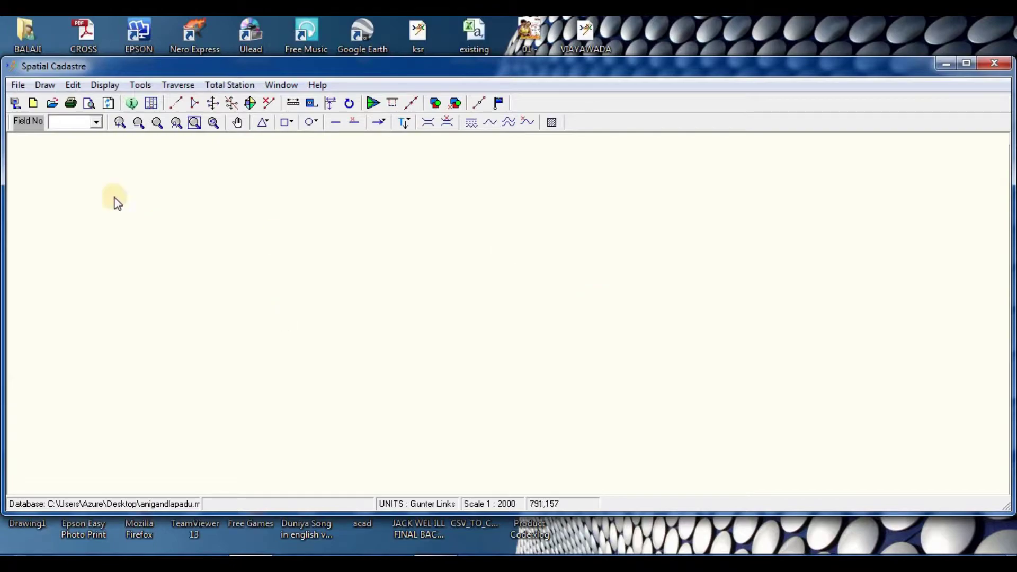
Step: Start a new field for KRISHNA district, PENUGANCHIPRILU mandal, ANIGANDLAPADU village, number 004
left_click(33, 104)
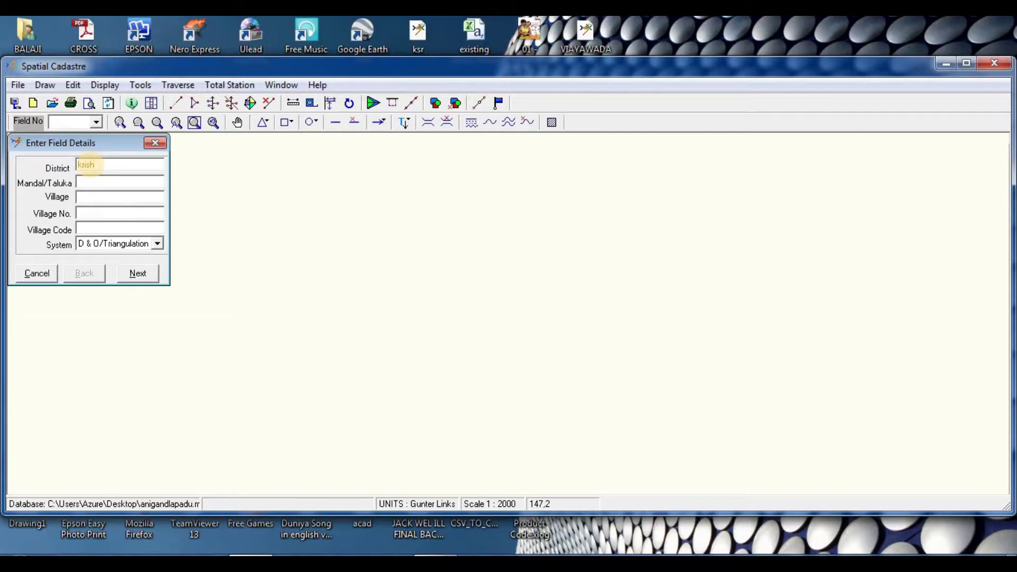
key("BackSpace")
key("BackSpace")
key("BackSpace")
key("BackSpace")
type("KRISHN")
type("PENUG")
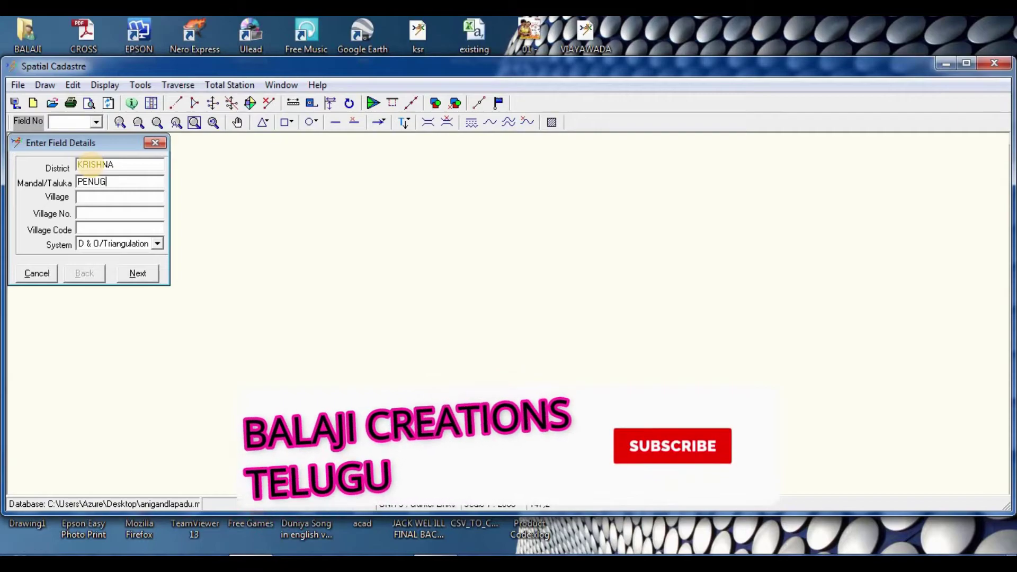
type("ANCHI")
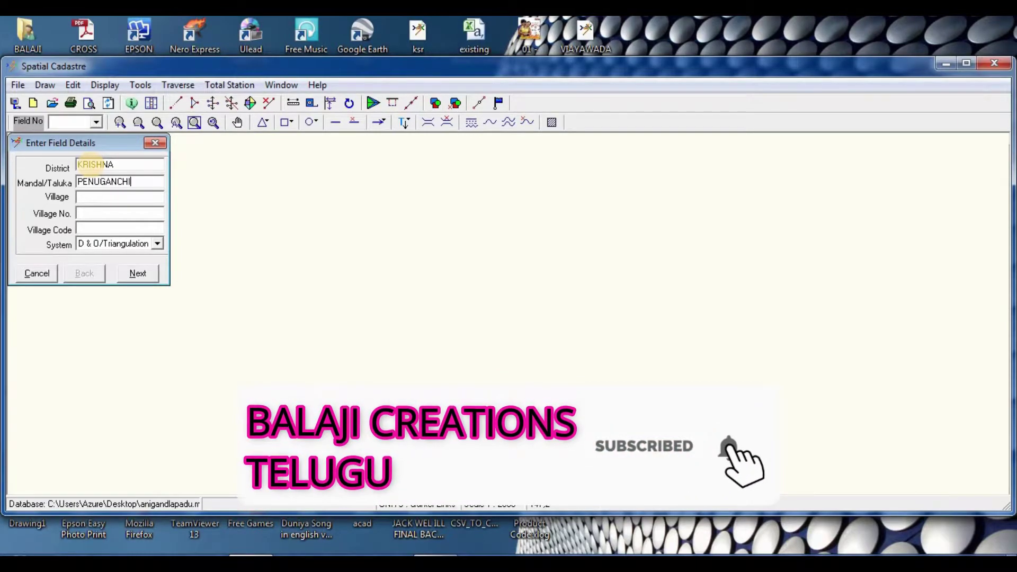
type("PRILU")
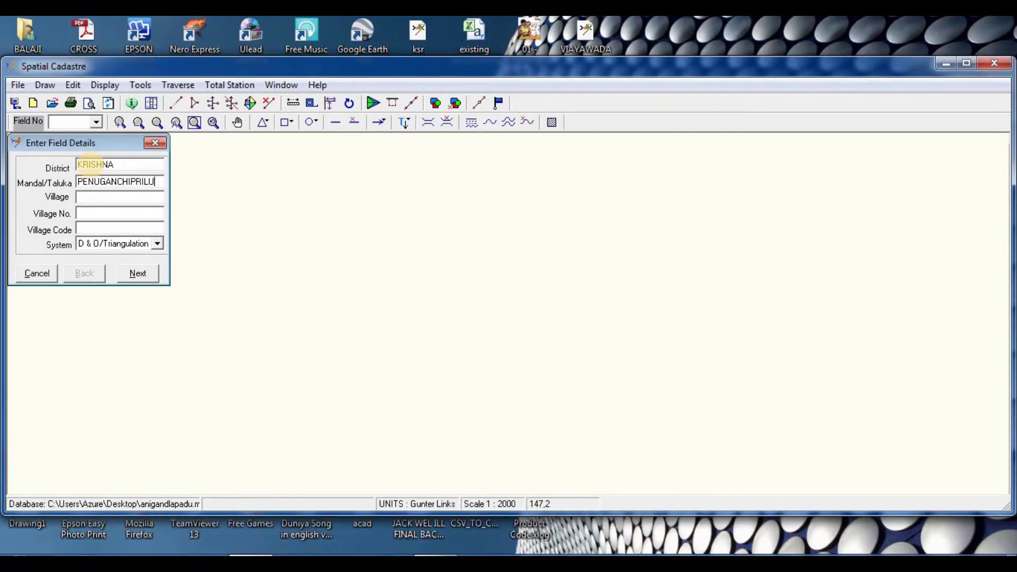
type("ANIGANDLAPADU")
key("Tab")
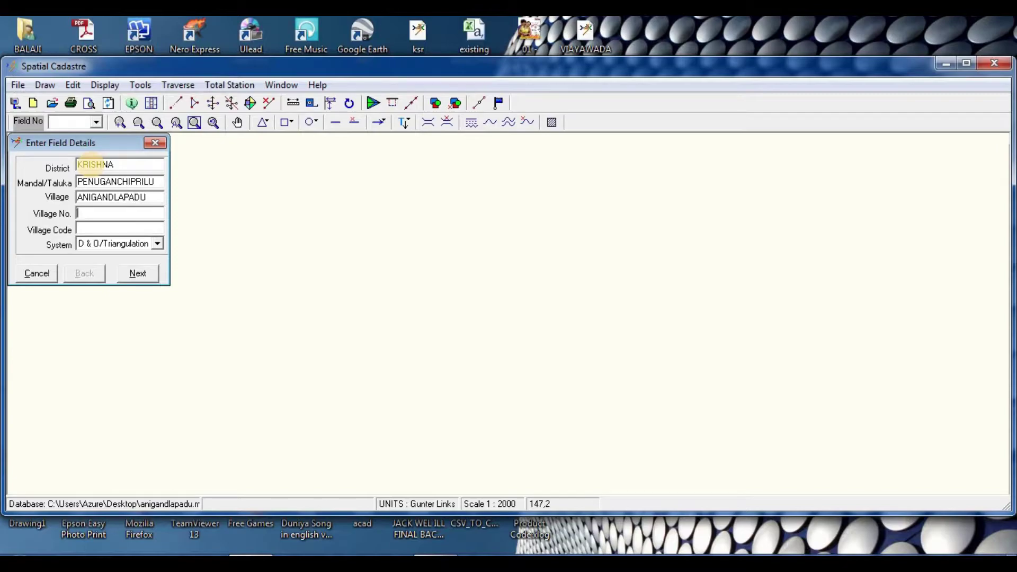
type("004")
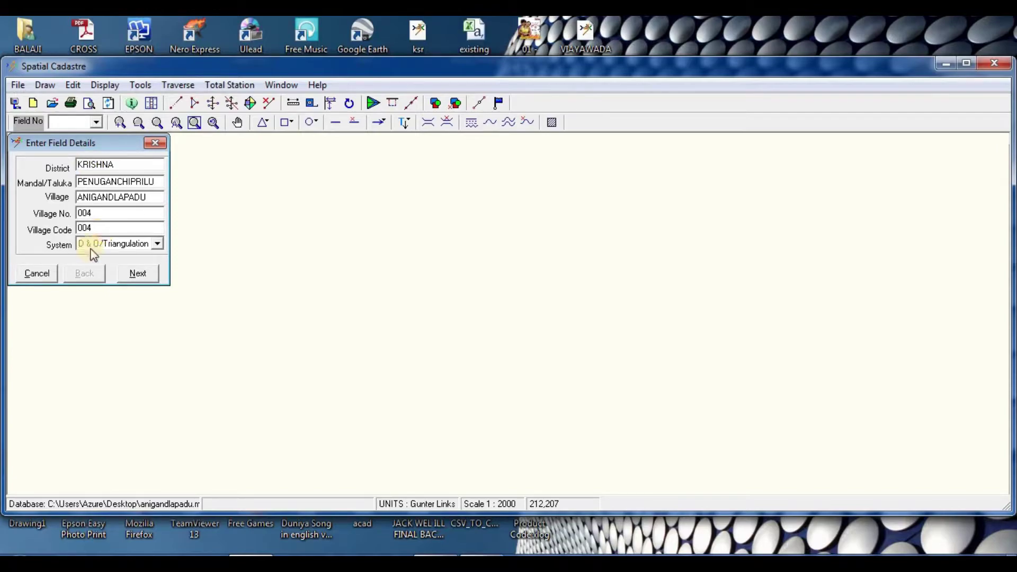
Step: Keep D & O/Triangulation as the survey system and continue to the field number page
left_click(89, 244)
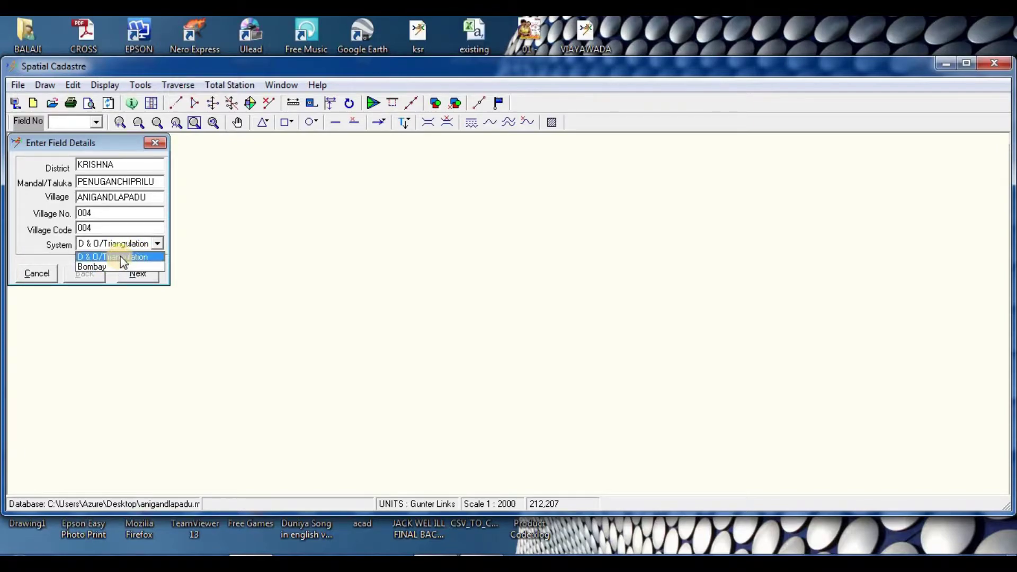
left_click(120, 258)
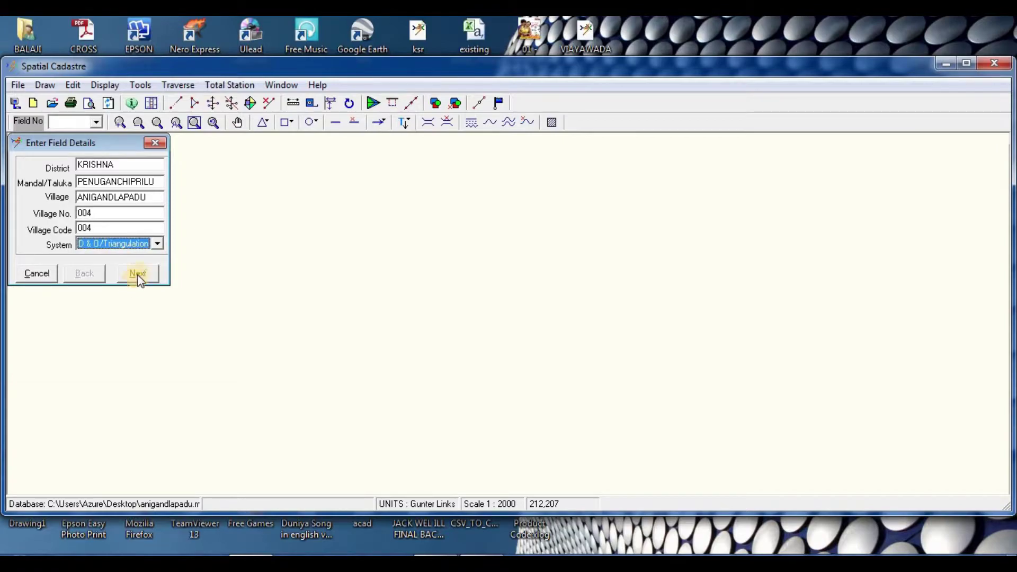
left_click(137, 273)
left_click(81, 169)
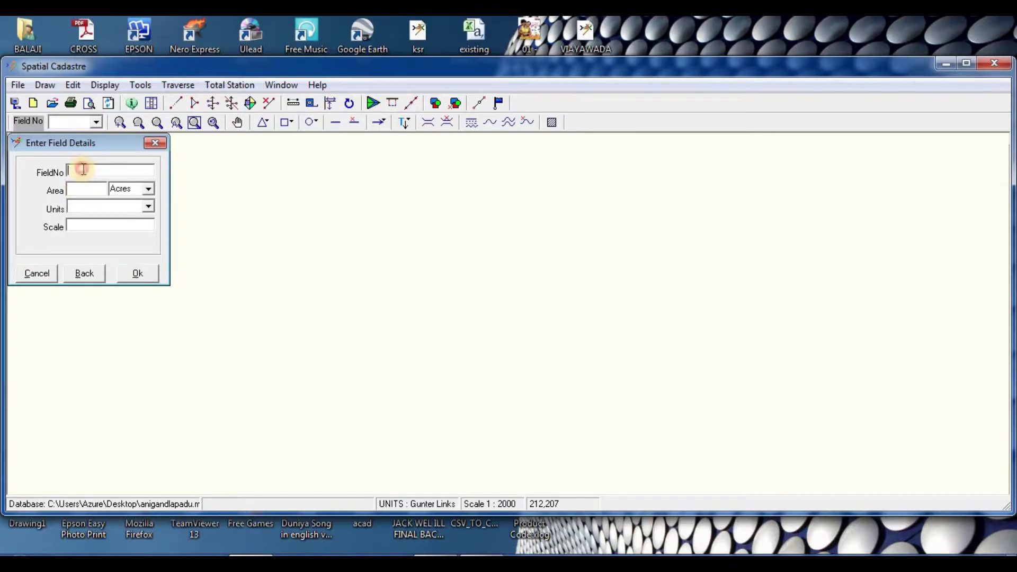
Step: Resize the Spatial Cadastre window and minimize it to reach the desktop
left_click(966, 63)
left_click(969, 20)
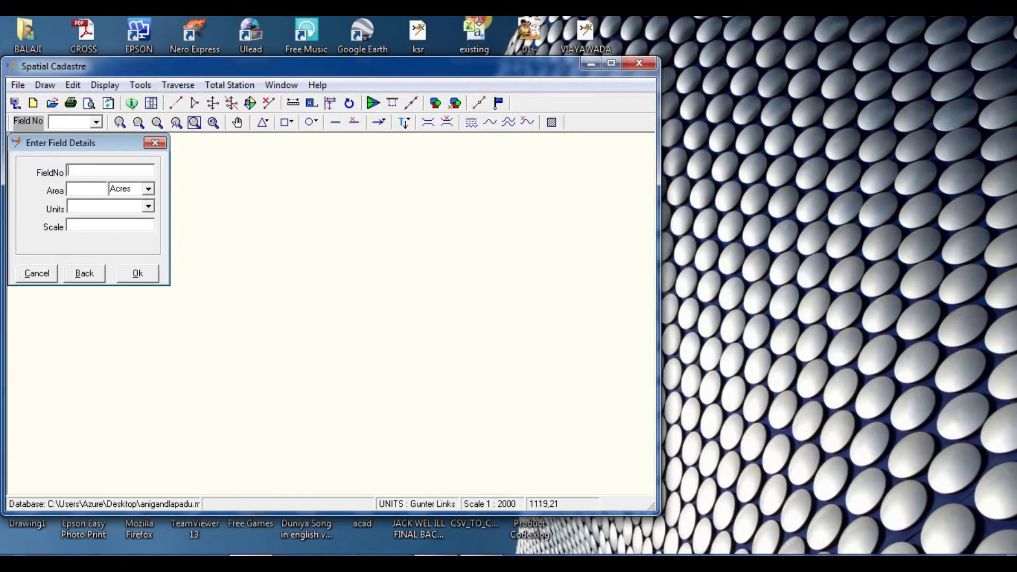
left_click_drag(490, 57, 490, 16)
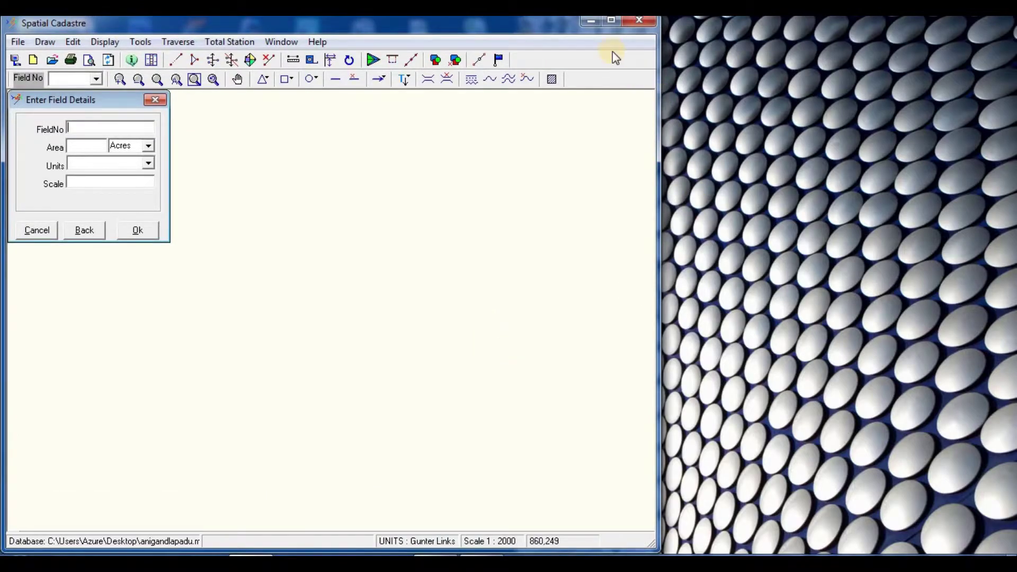
left_click(592, 22)
Step: Open fmb (6).pdf, dock Adobe Reader on the right half, and fit the sketch page
double_click(591, 108)
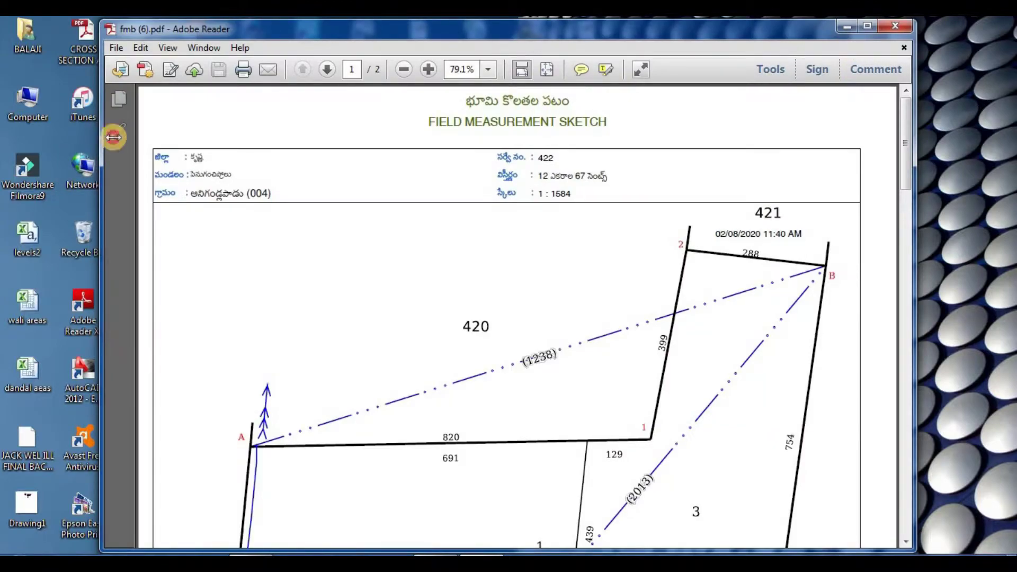
left_click_drag(101, 136, 552, 183)
key("ctrl+0")
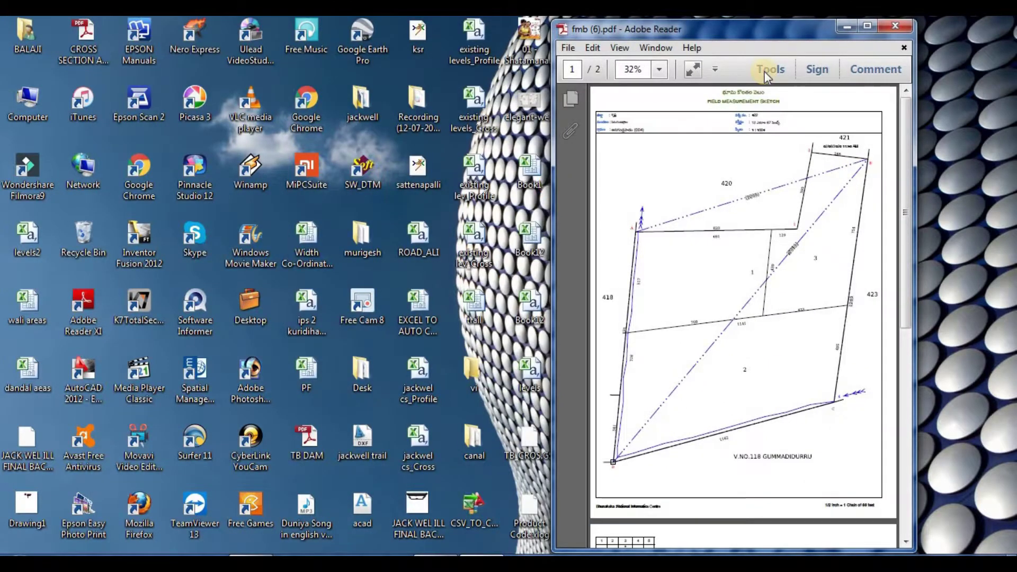
left_click_drag(771, 31, 877, 26)
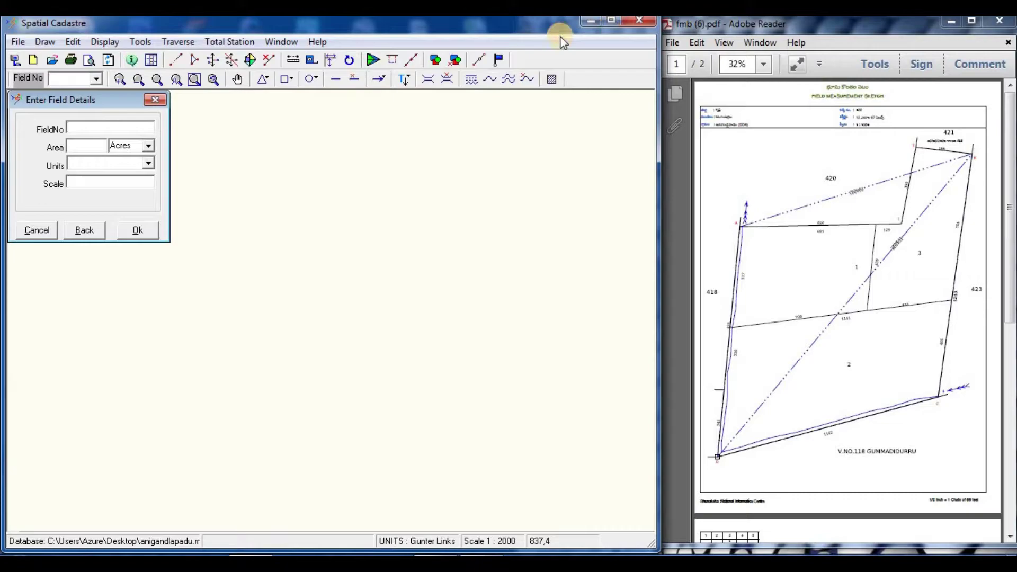
left_click(663, 174)
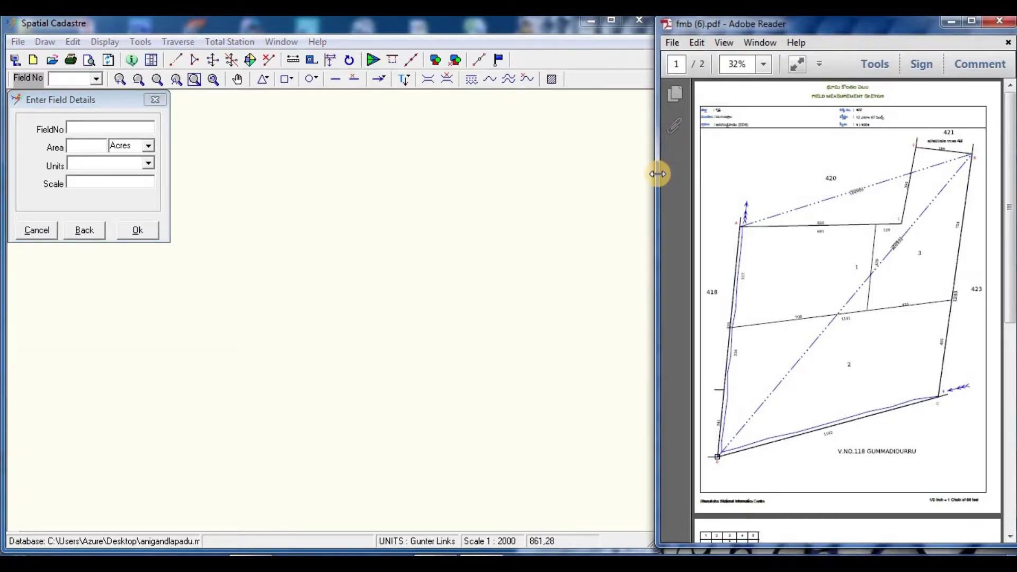
left_click_drag(656, 173, 597, 160)
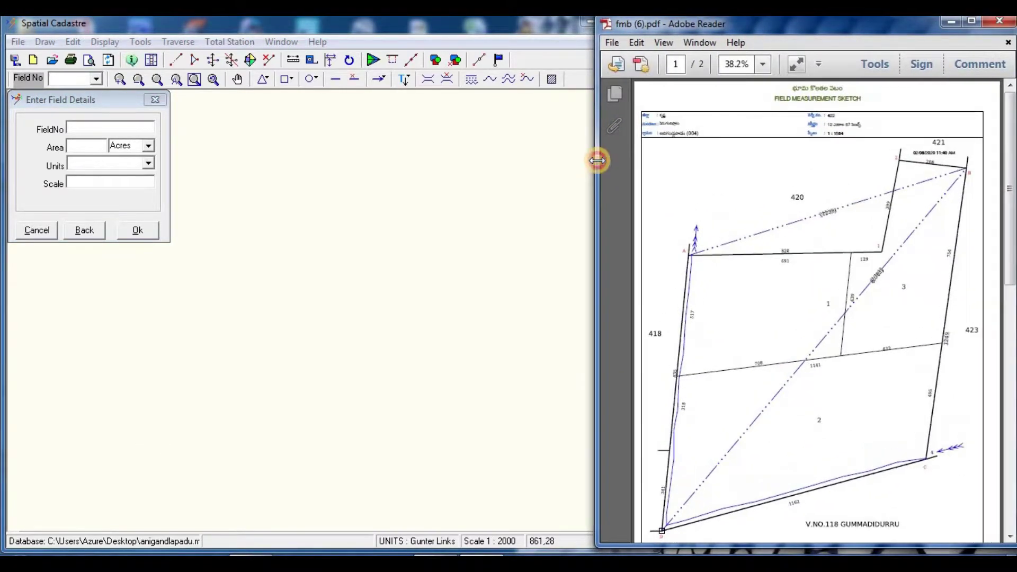
left_click(787, 339)
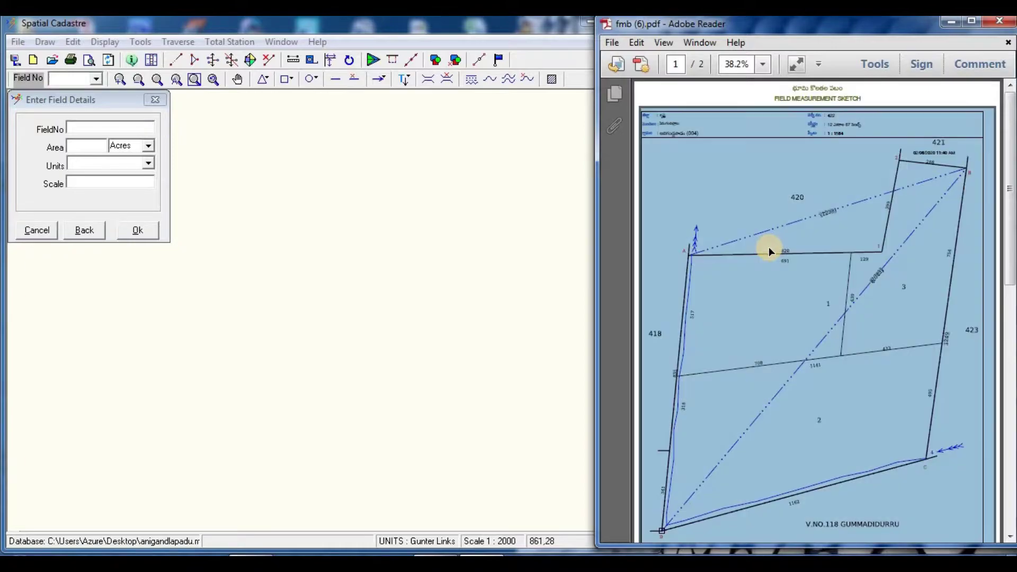
scroll(767, 317, "down", 3)
left_click(762, 340)
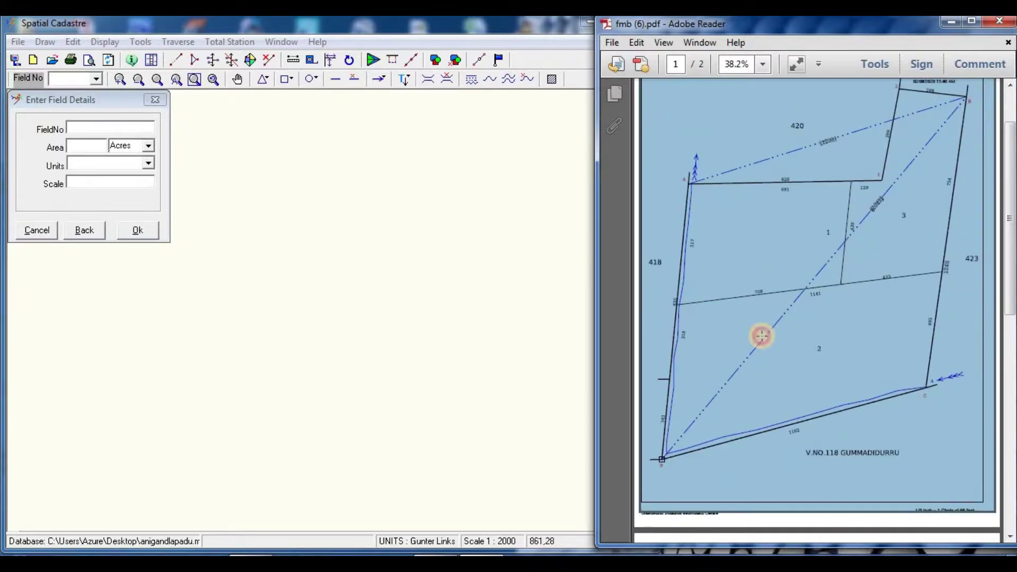
scroll(792, 238, "up", 3)
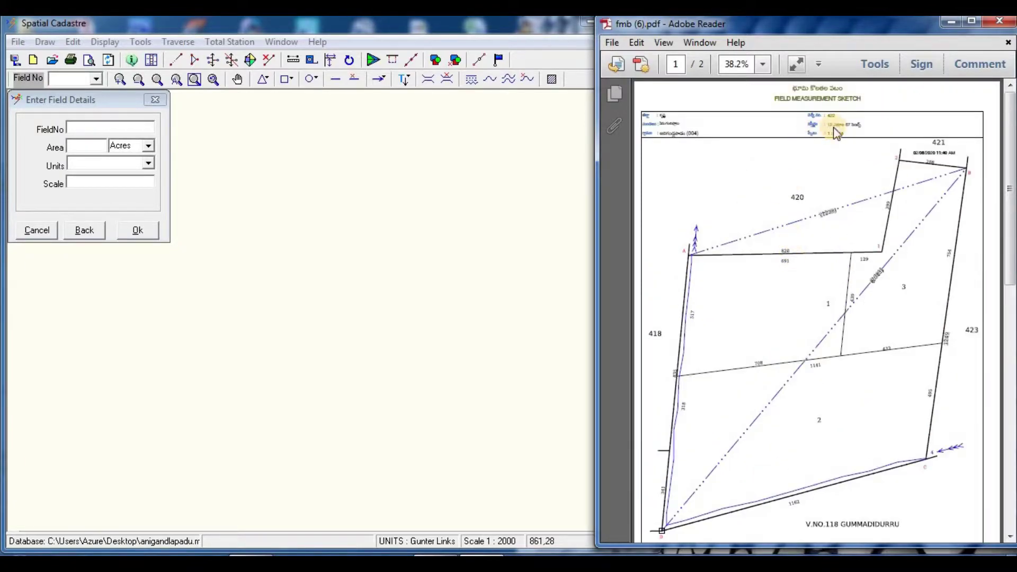
scroll(826, 133, "up", 3, "ctrl")
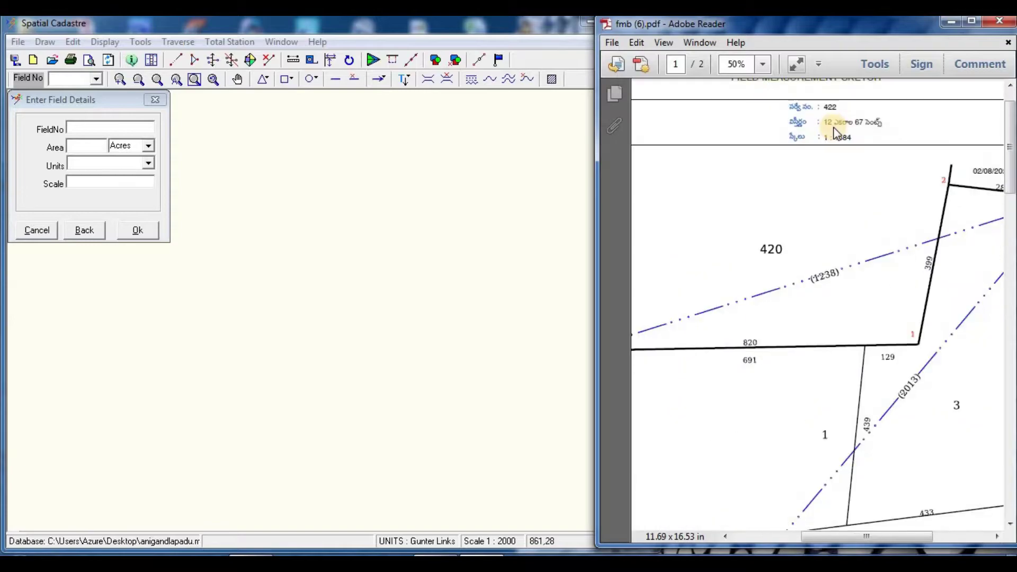
Step: Enter field 422 with 13 acres in Gunter Links at scale 2000 and confirm it
left_click(74, 129)
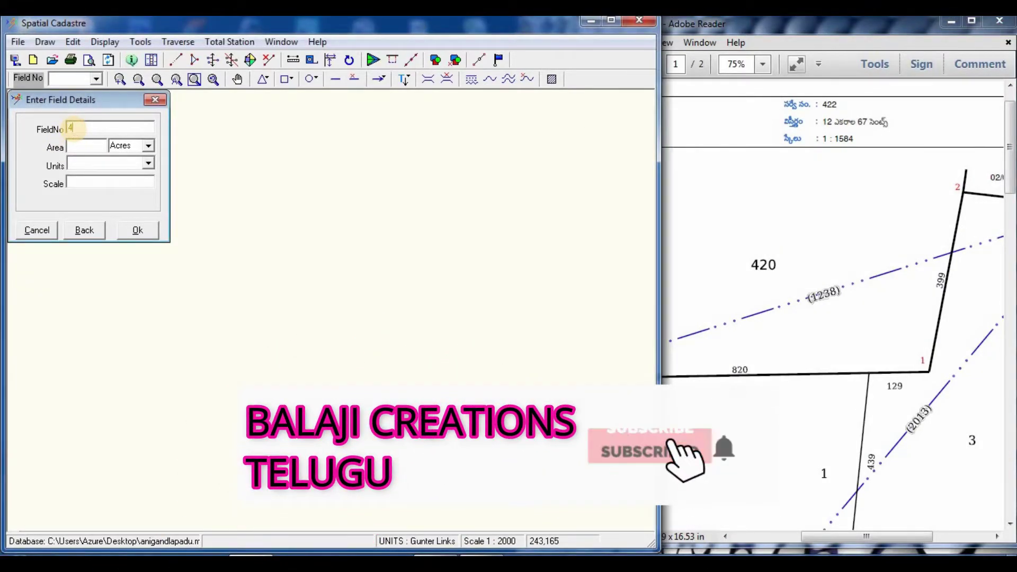
type("422")
left_click(80, 147)
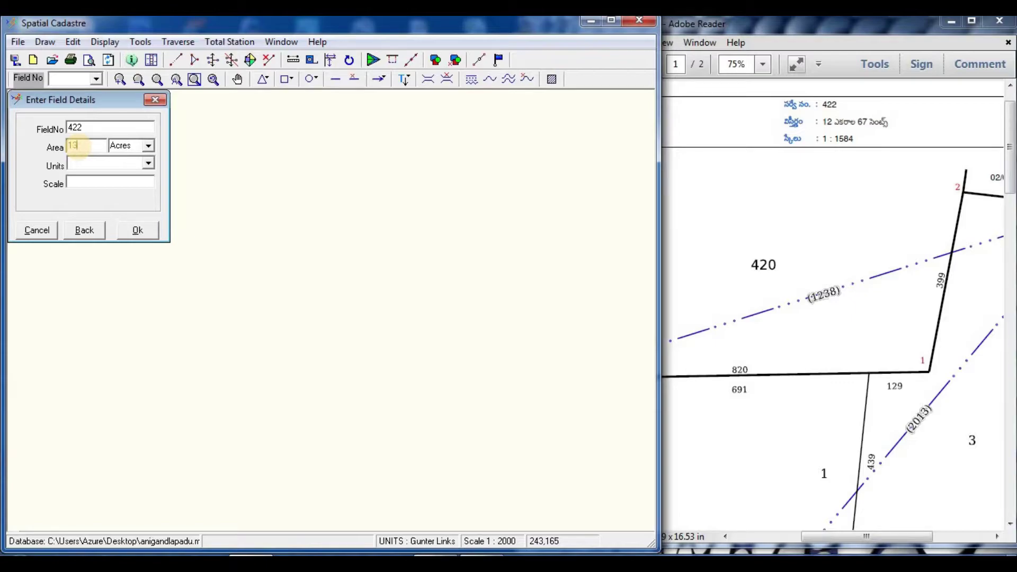
left_click(80, 164)
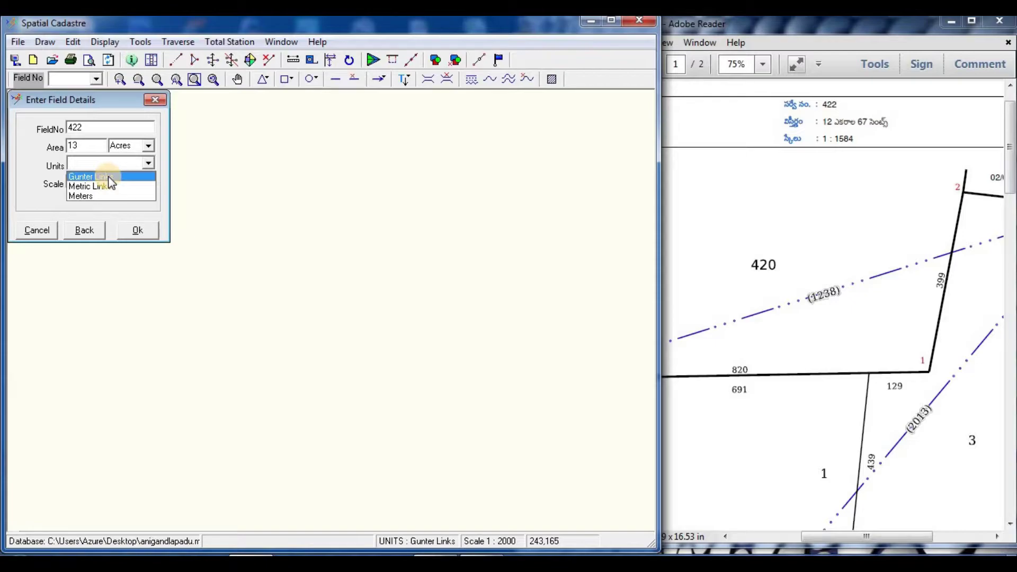
left_click(100, 176)
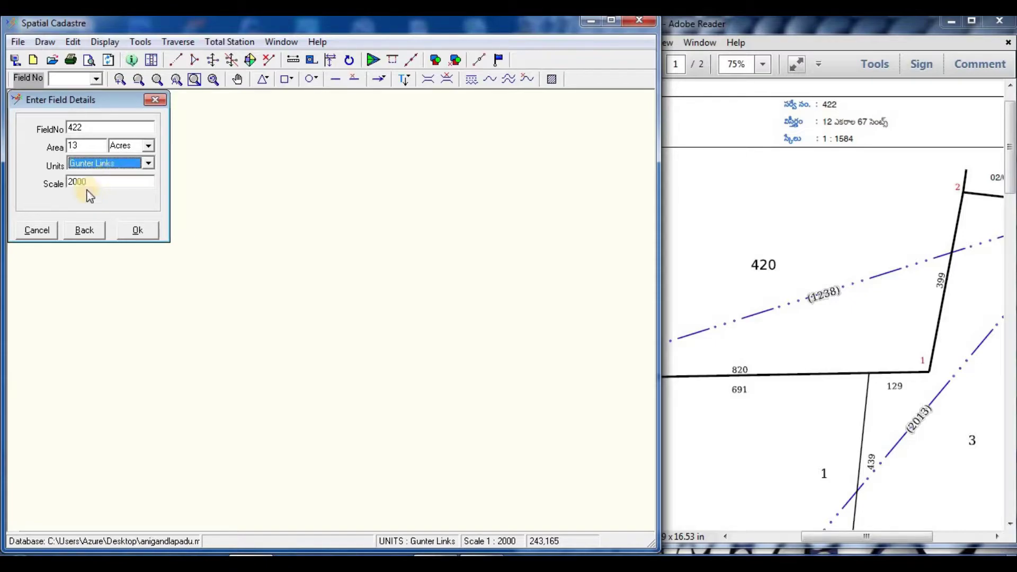
left_click(137, 231)
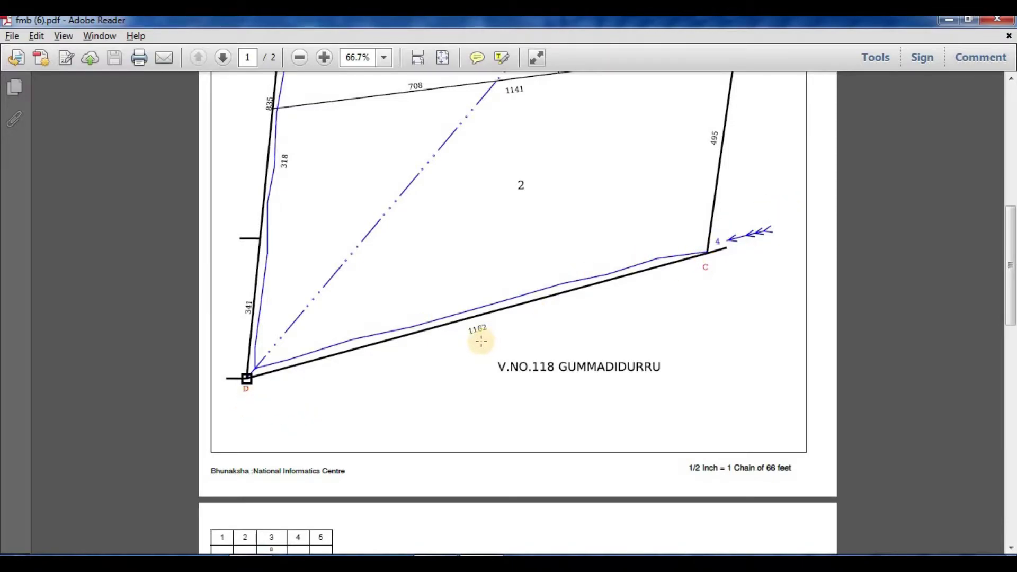
key("alt+Tab")
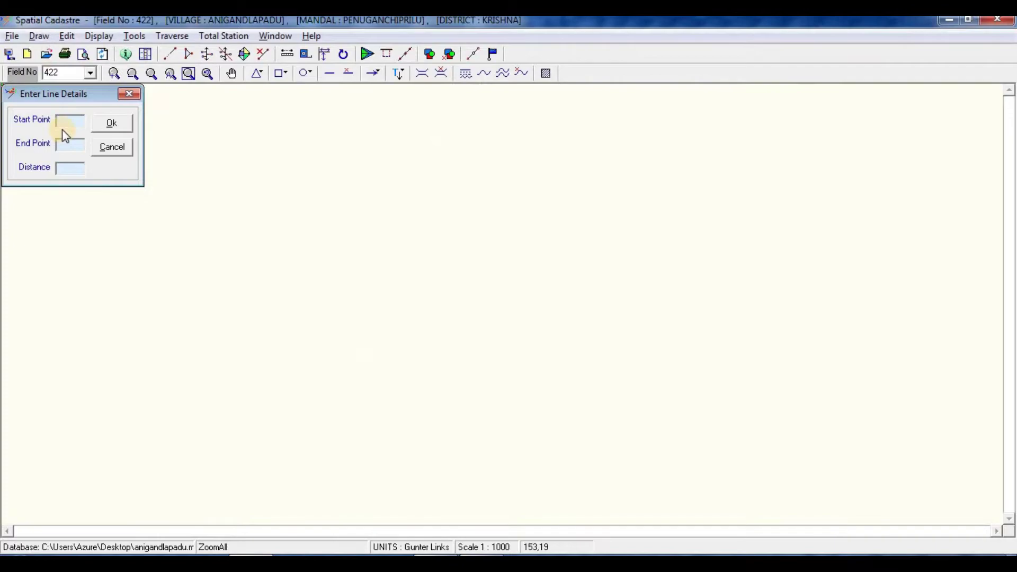
Step: Enter line D to C with distance 1162 and place the baseline on the map
type("D")
left_click(75, 149)
type("C")
left_click(72, 168)
type("1162")
left_click(100, 127)
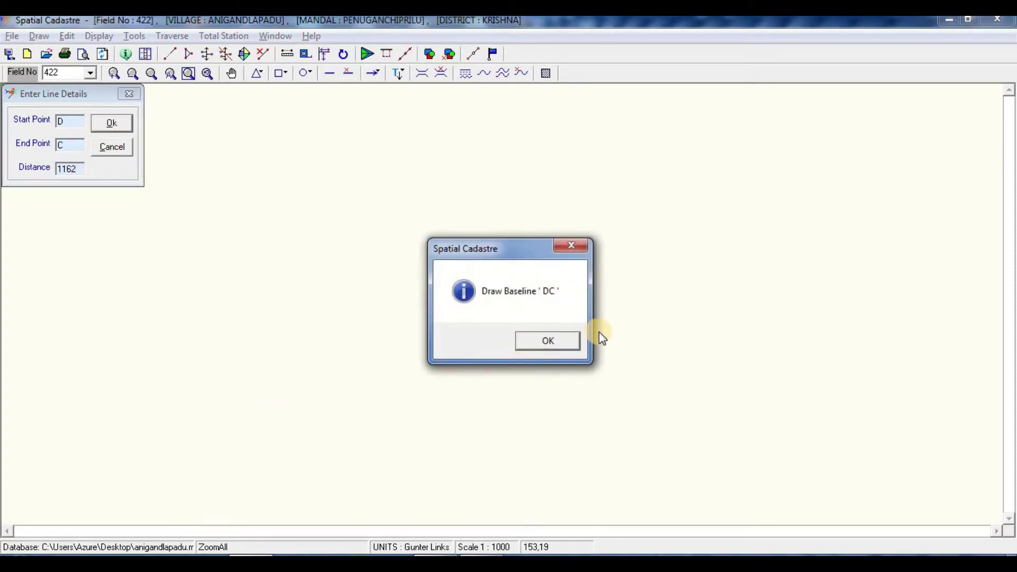
left_click(547, 349)
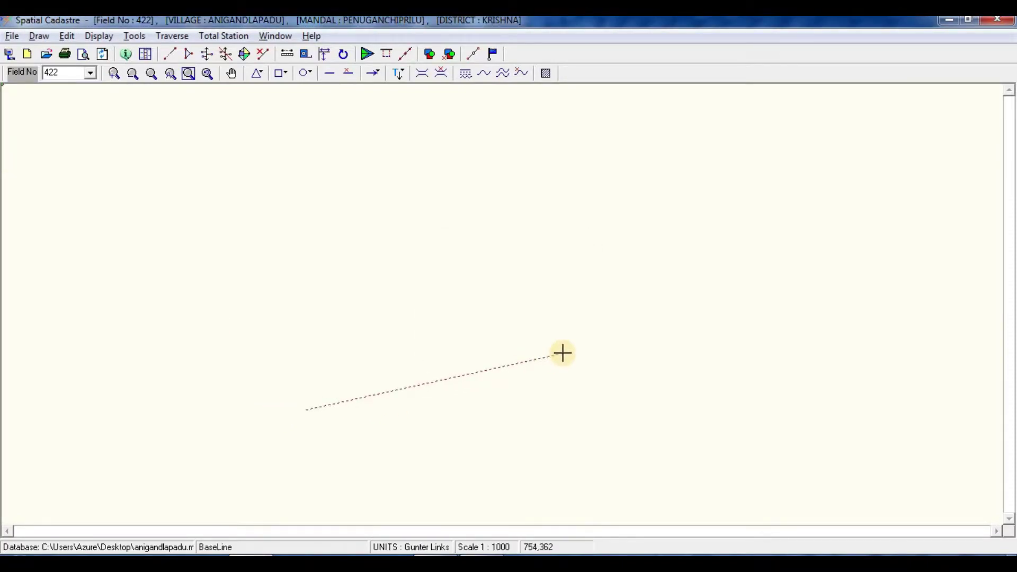
left_click(563, 352)
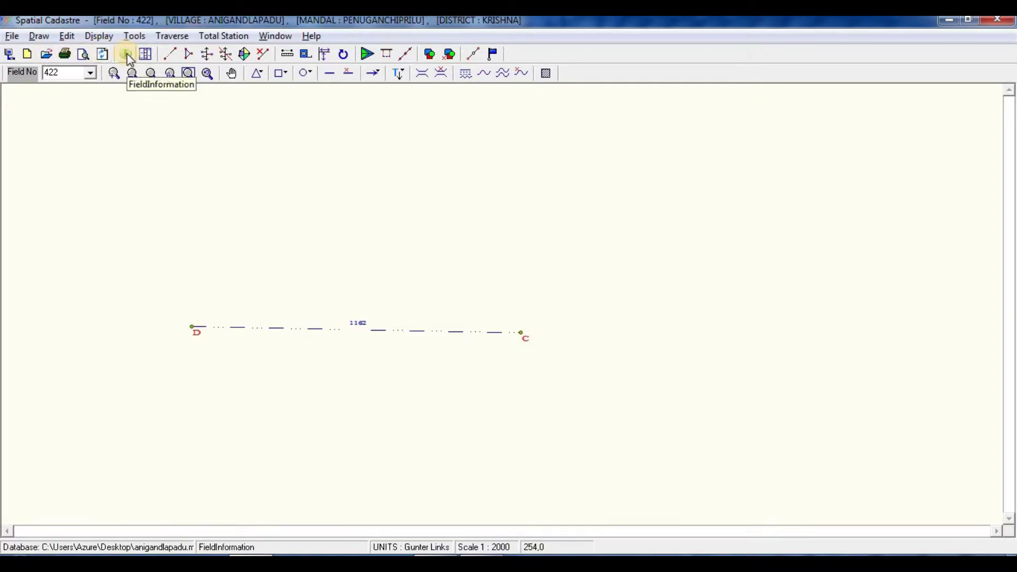
left_click(169, 55)
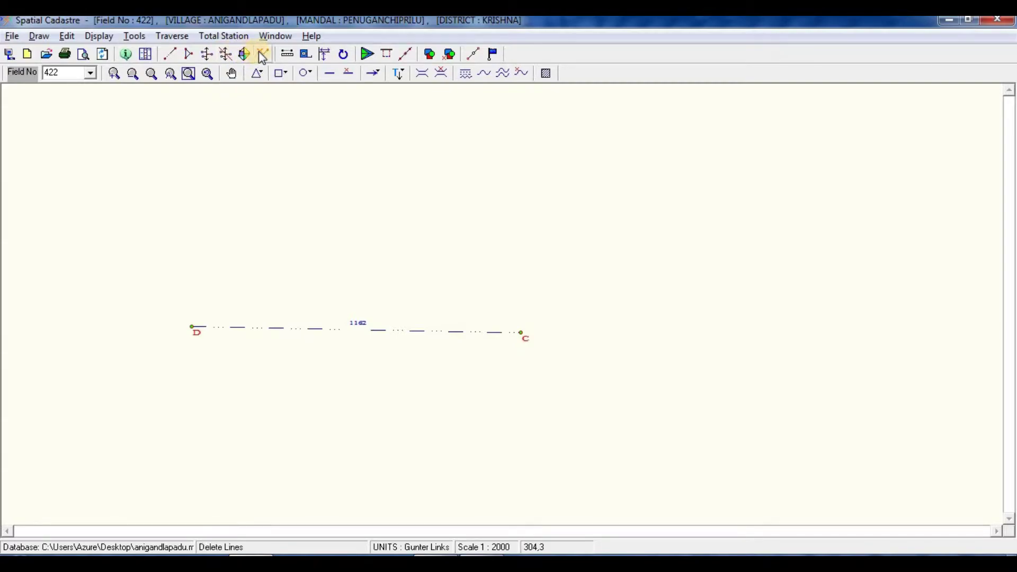
Step: Change the map scale to 1:3000, then set it back to 1:2000
left_click(287, 54)
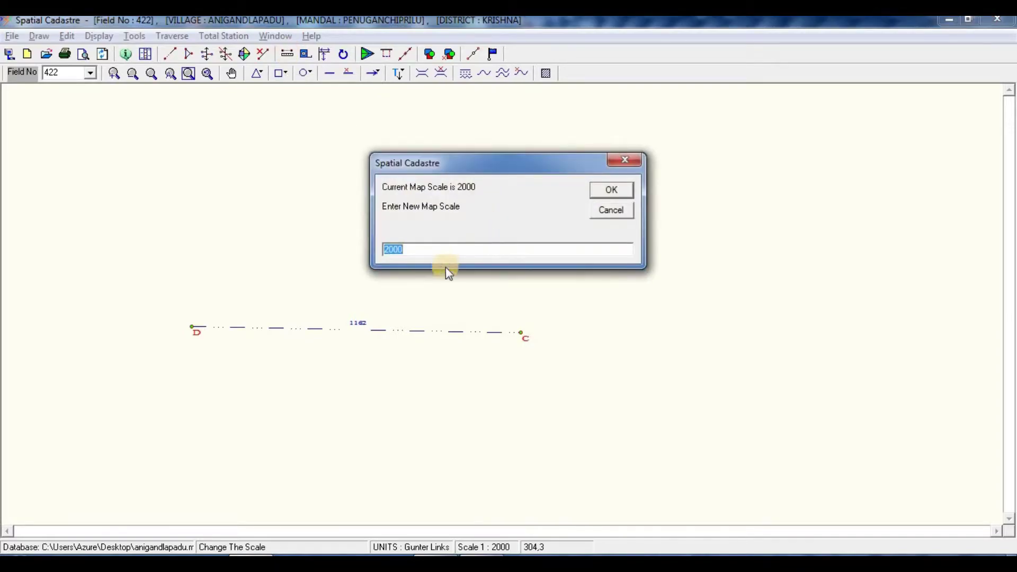
double_click(433, 249)
type("30")
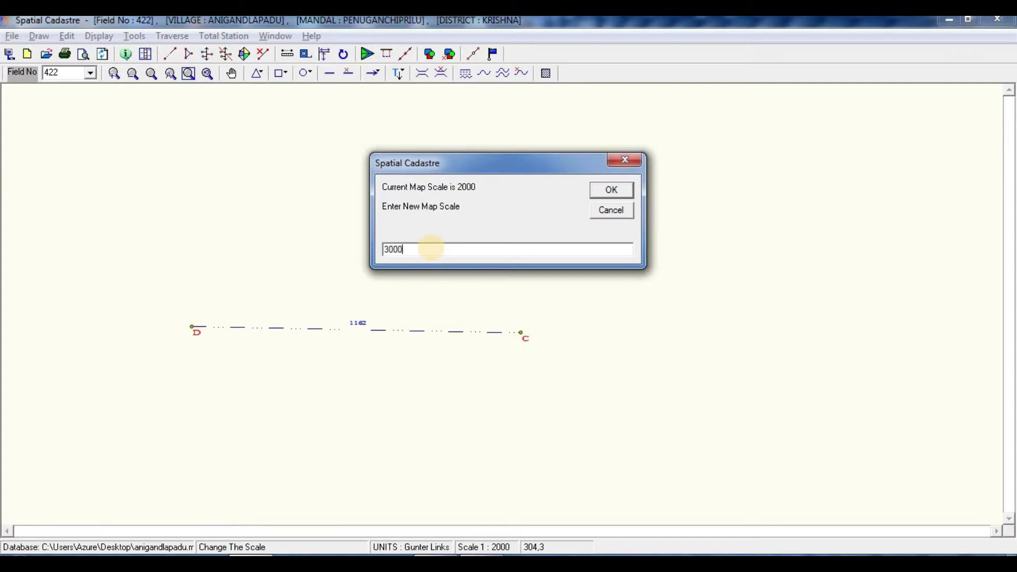
type("00")
left_click(611, 189)
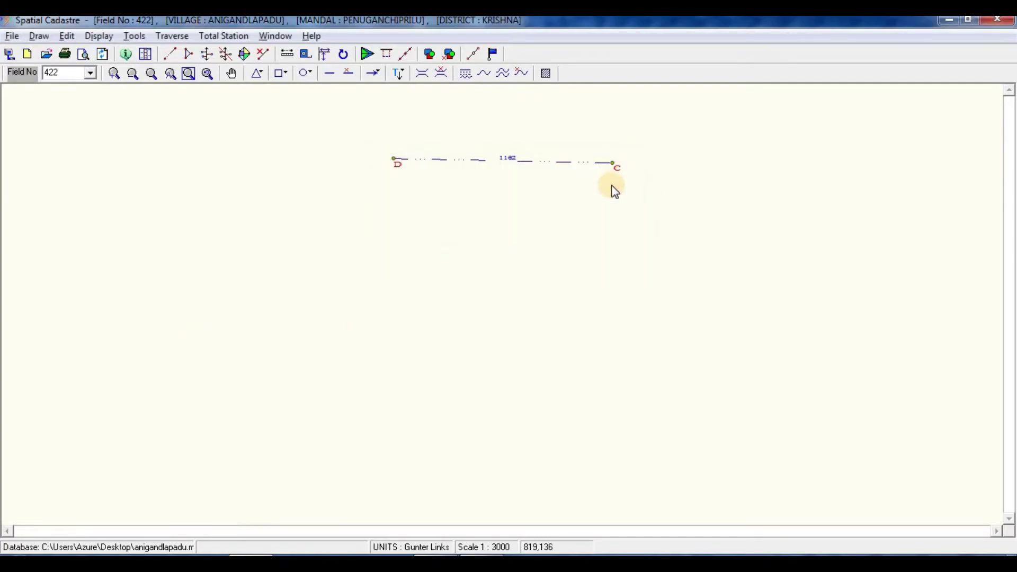
left_click(281, 53)
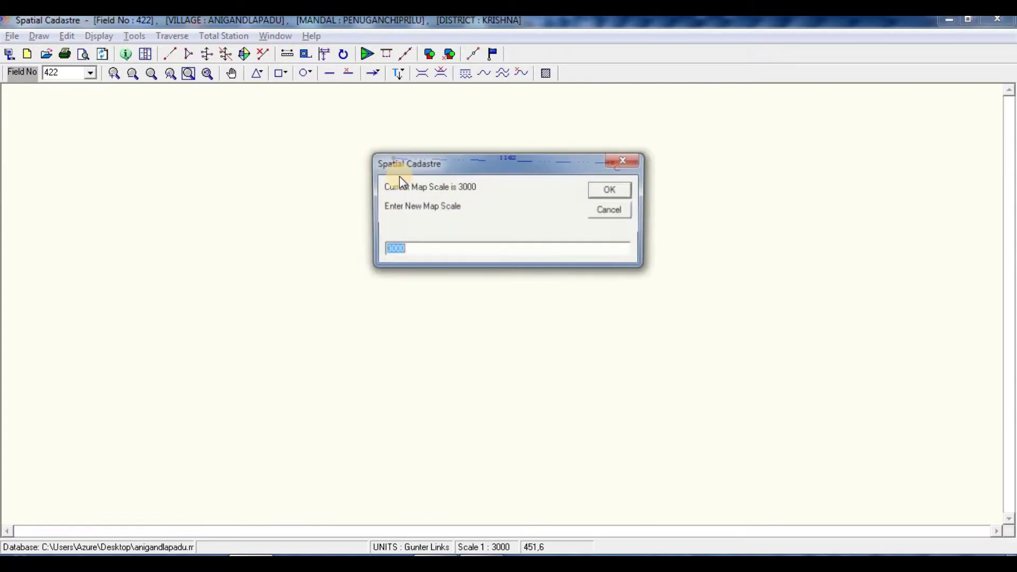
type("2")
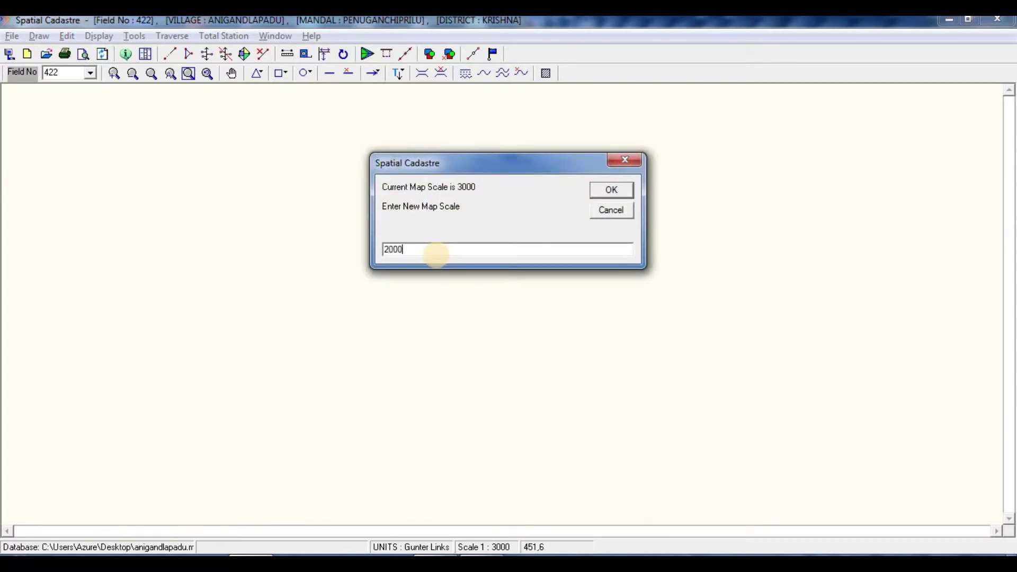
left_click(611, 189)
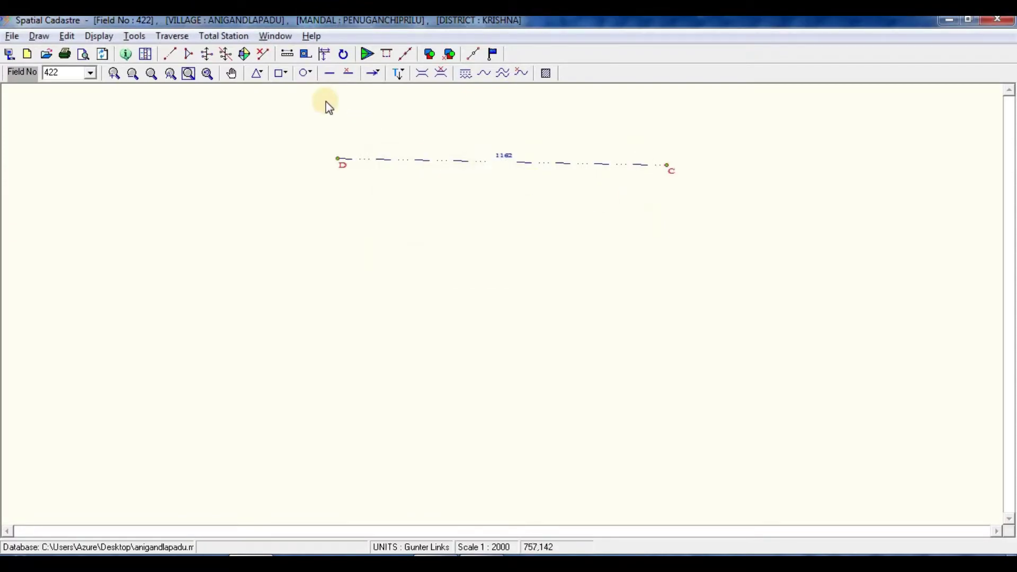
Step: Measure from D to C to check the 1162-link baseline
left_click(305, 54)
left_click(350, 179)
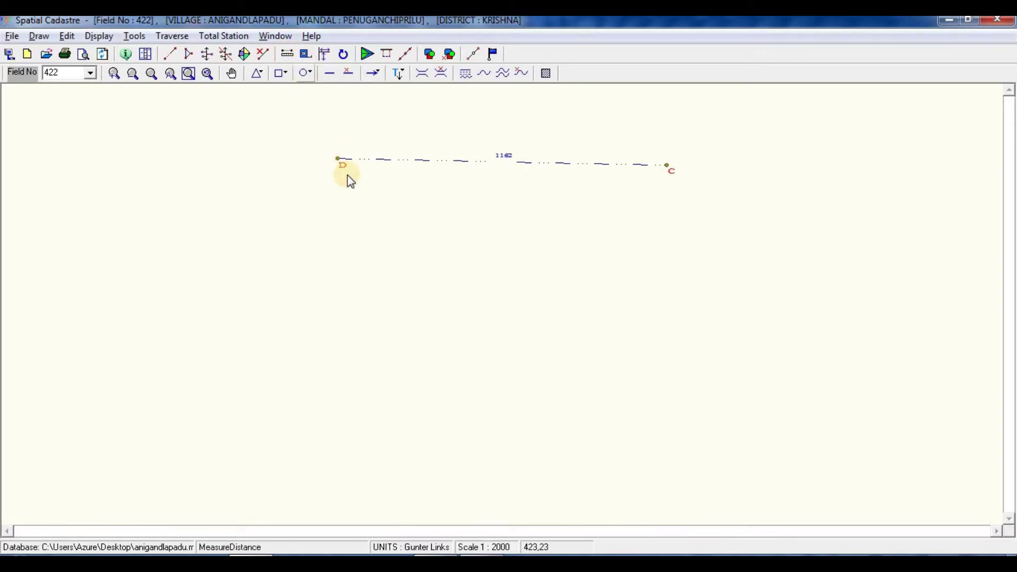
left_click(669, 165)
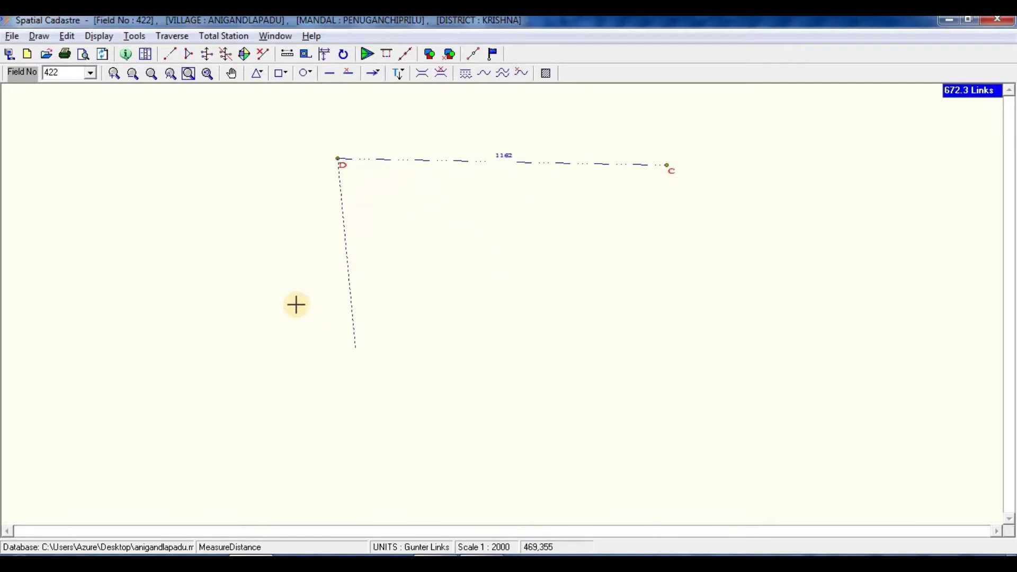
Step: Cancel measuring, zoom to the whole drawing, and pick baseline D–C for a third point
right_click(311, 96)
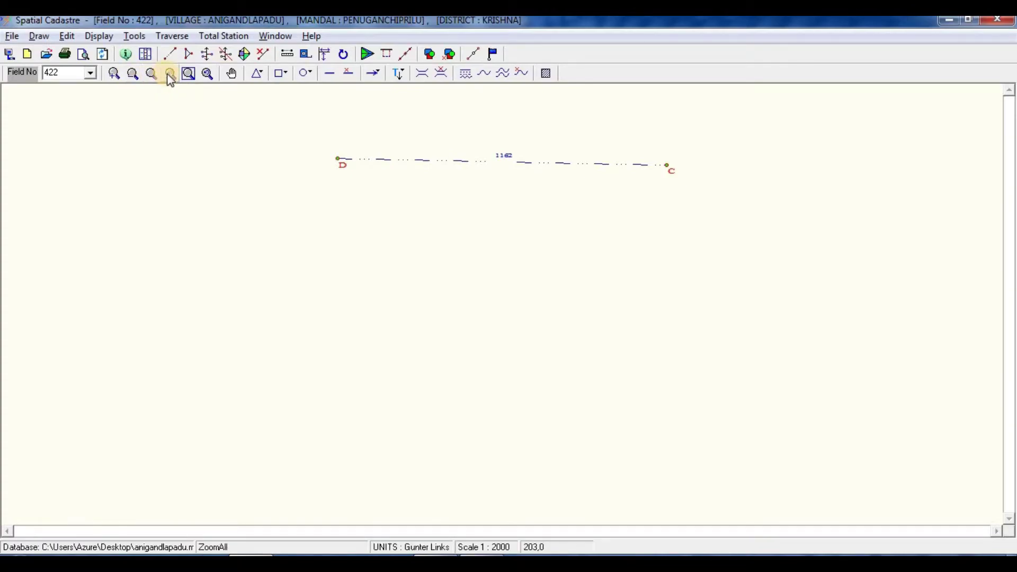
left_click(189, 74)
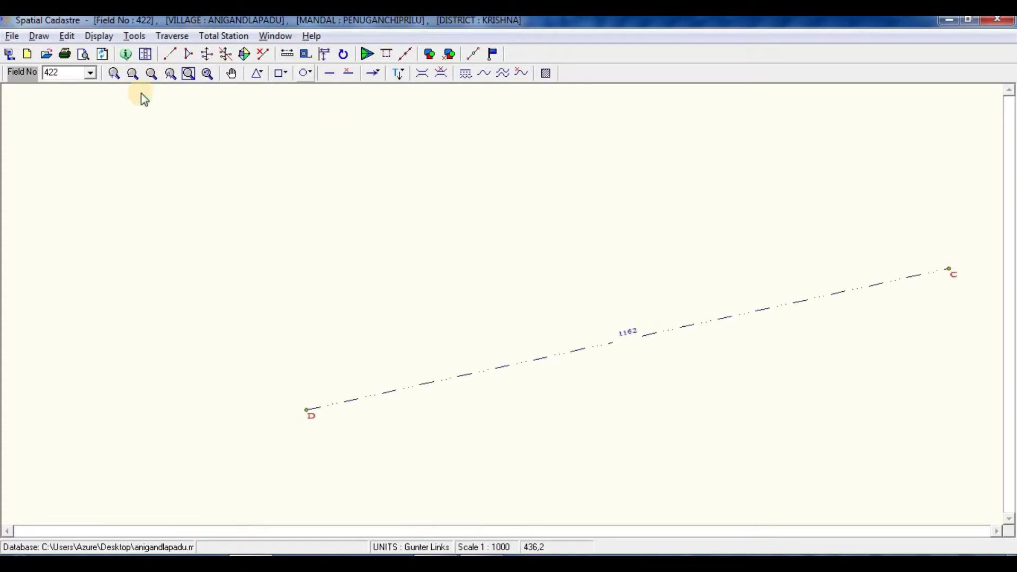
key("alt+Tab")
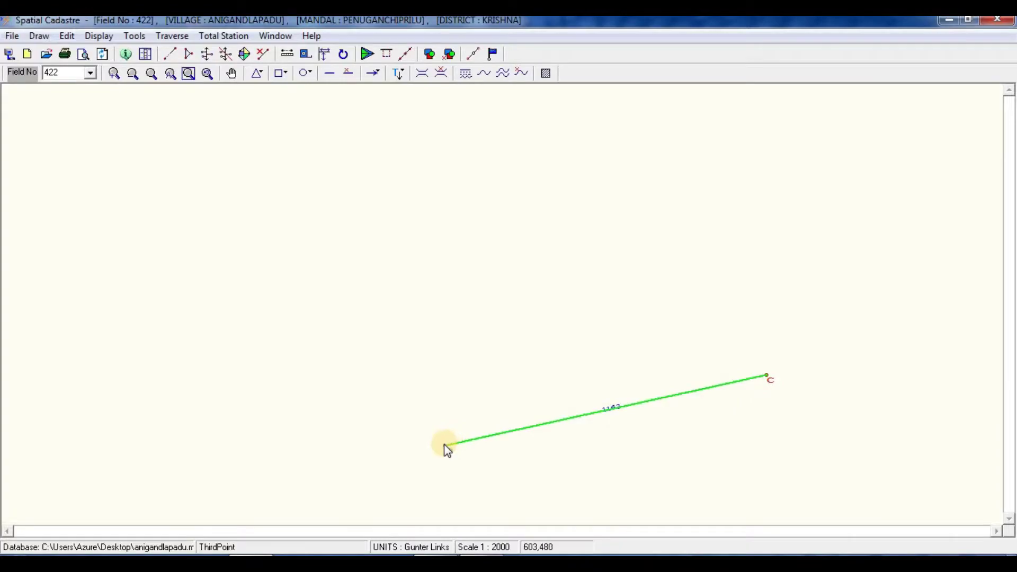
left_click(445, 445)
Step: Plot third point B with D–B 2013 and C–B 1249
left_click(68, 138)
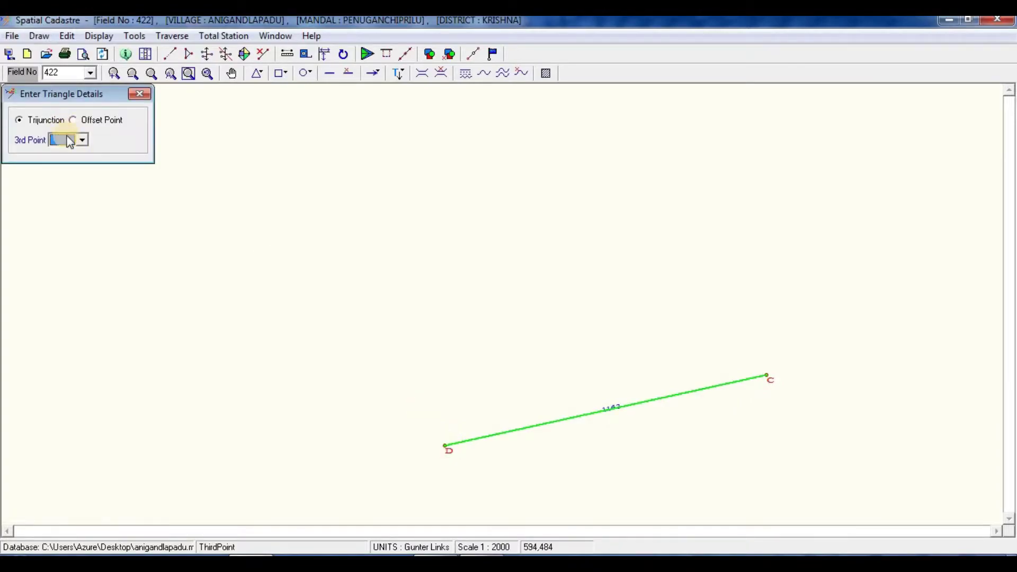
left_click(69, 141)
left_click(77, 163)
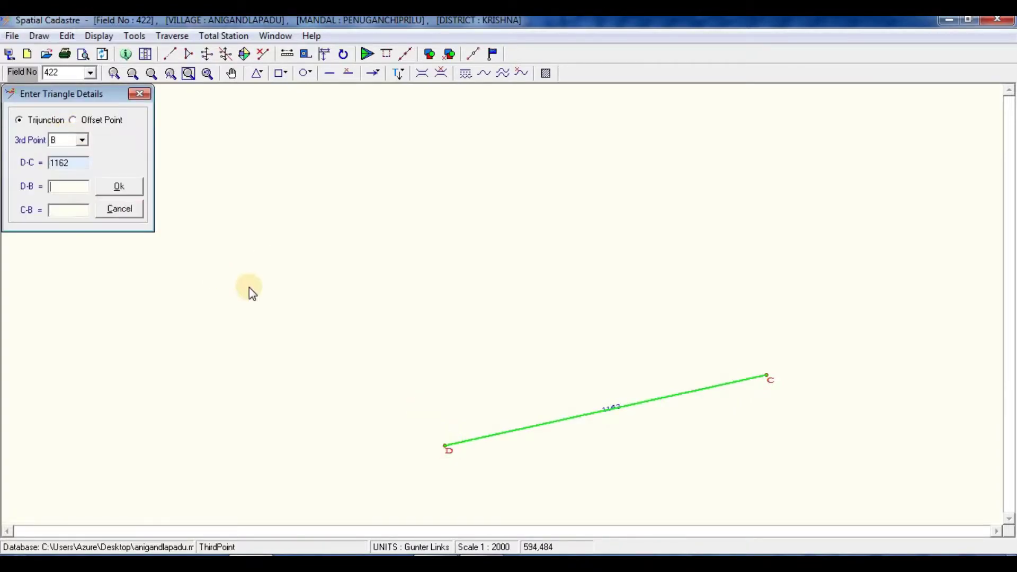
left_click(67, 189)
key("alt+Tab")
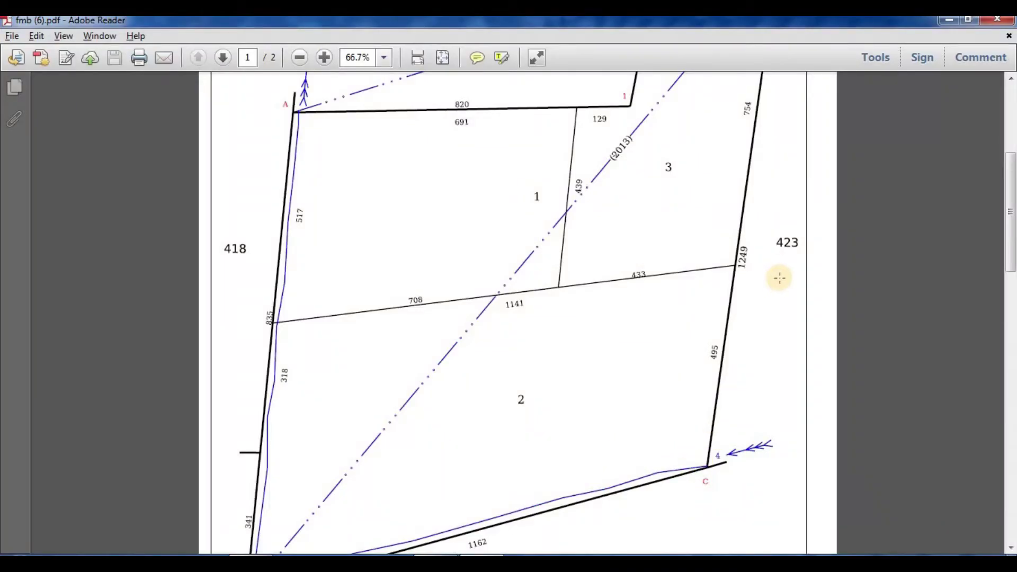
key("alt+Tab")
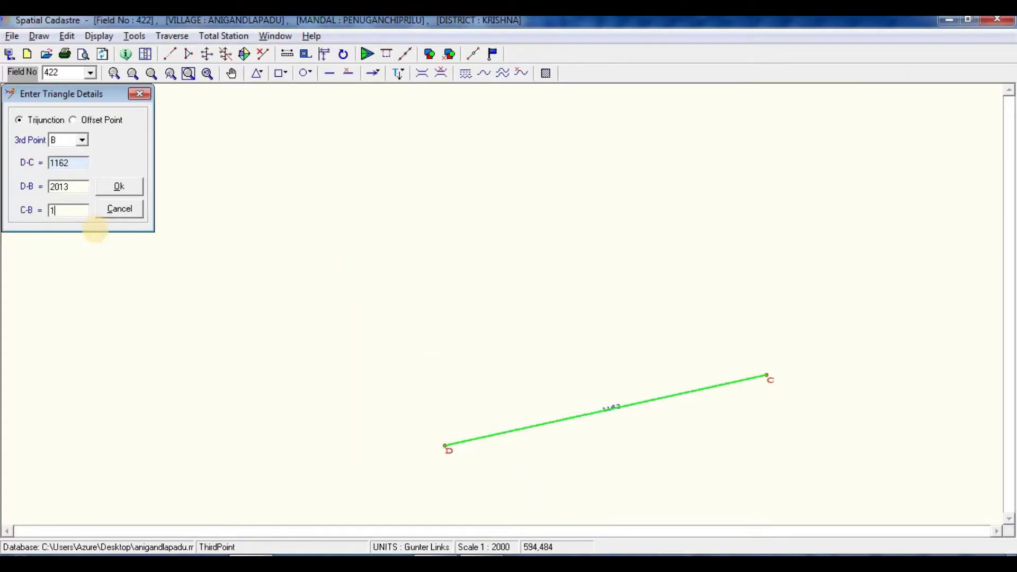
left_click(118, 187)
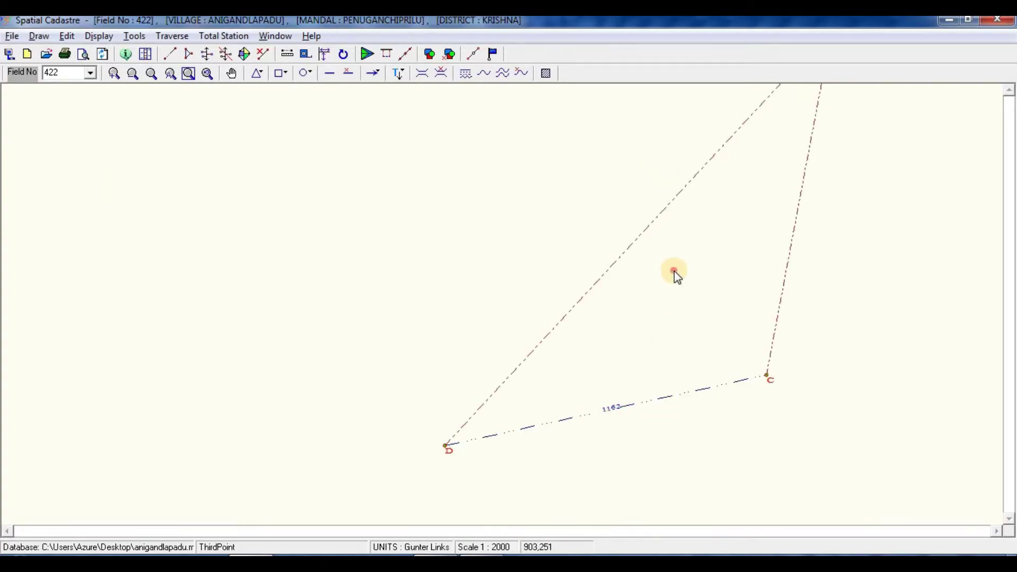
Step: Zoom to triangle D–C–B, check the reference sketch, and pick line D–B for the next point
scroll(675, 273, "up", 3)
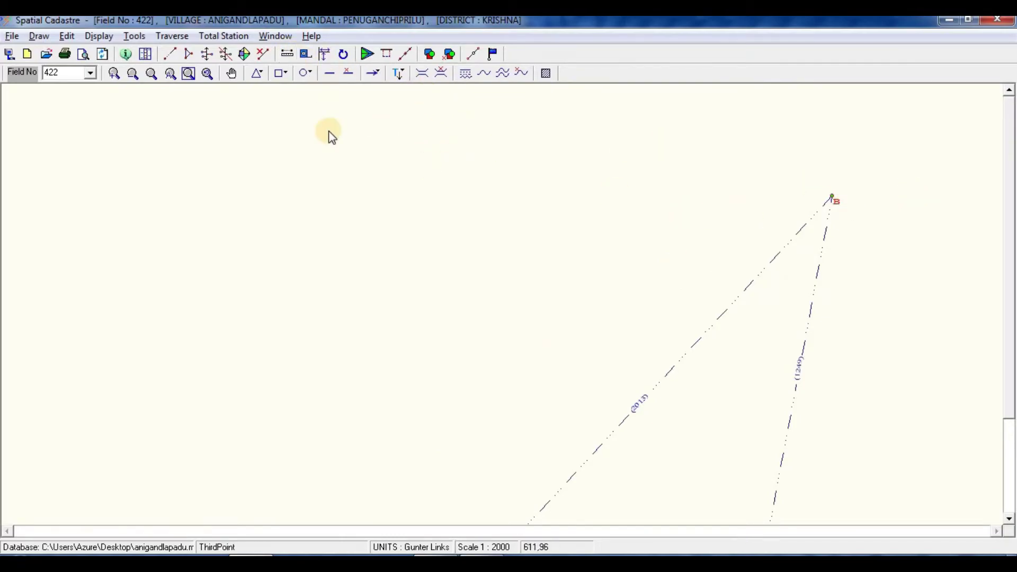
left_click(168, 74)
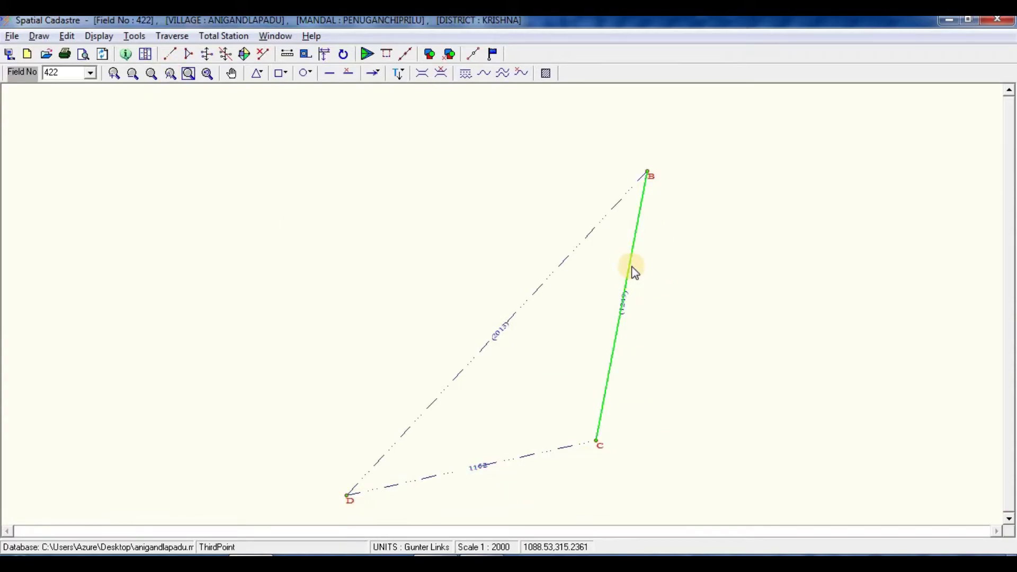
key("alt+Tab")
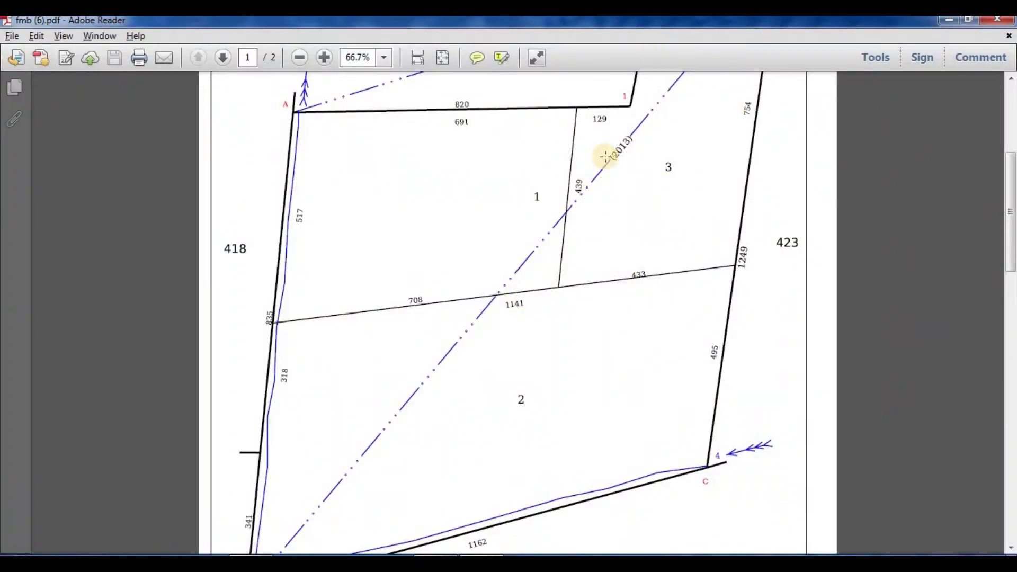
scroll(591, 254, "down", 3, "ctrl")
scroll(572, 234, "up", 1, "ctrl")
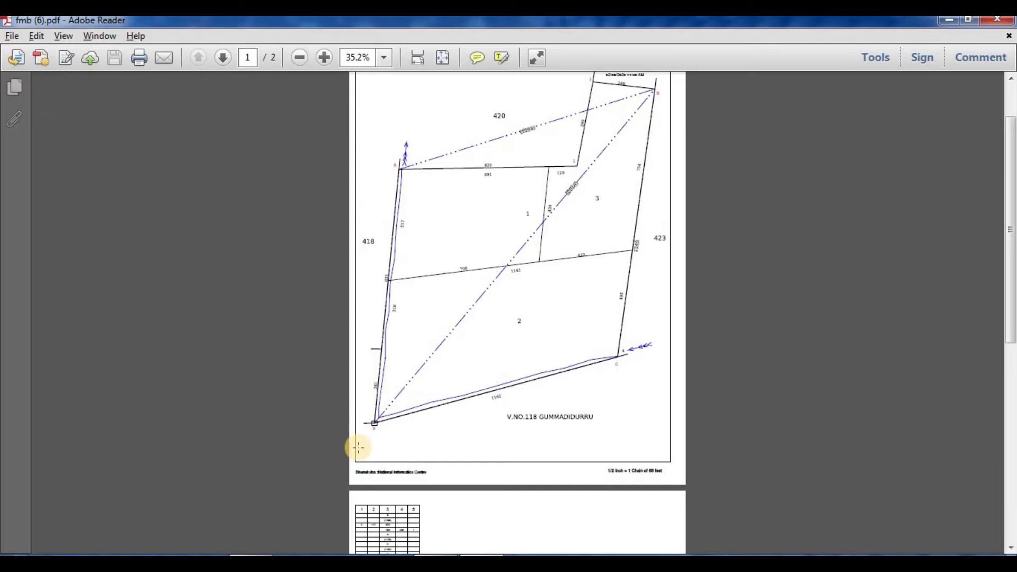
scroll(360, 456, "up", 3)
scroll(370, 474, "up", 1, "ctrl")
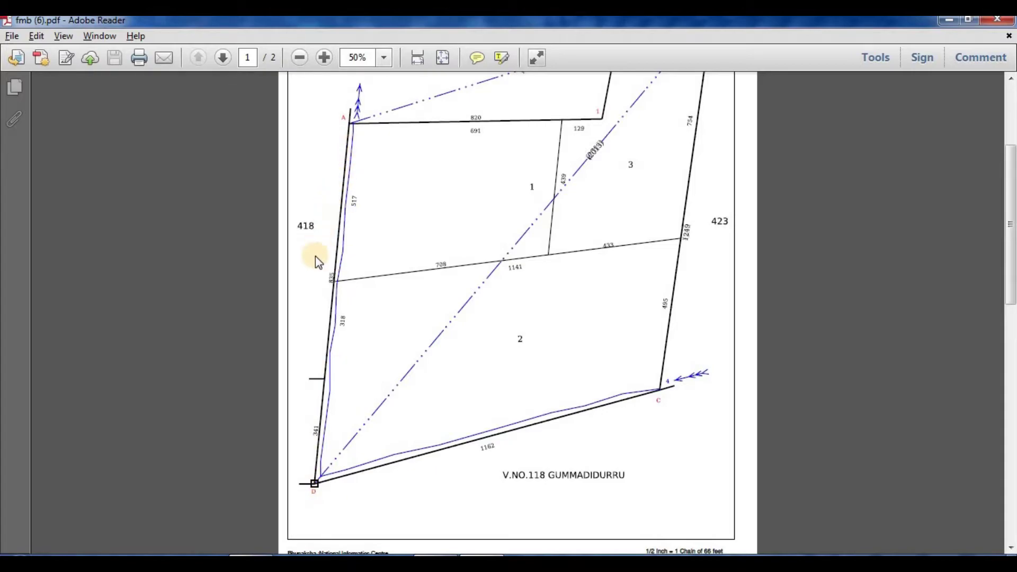
key("alt+Tab")
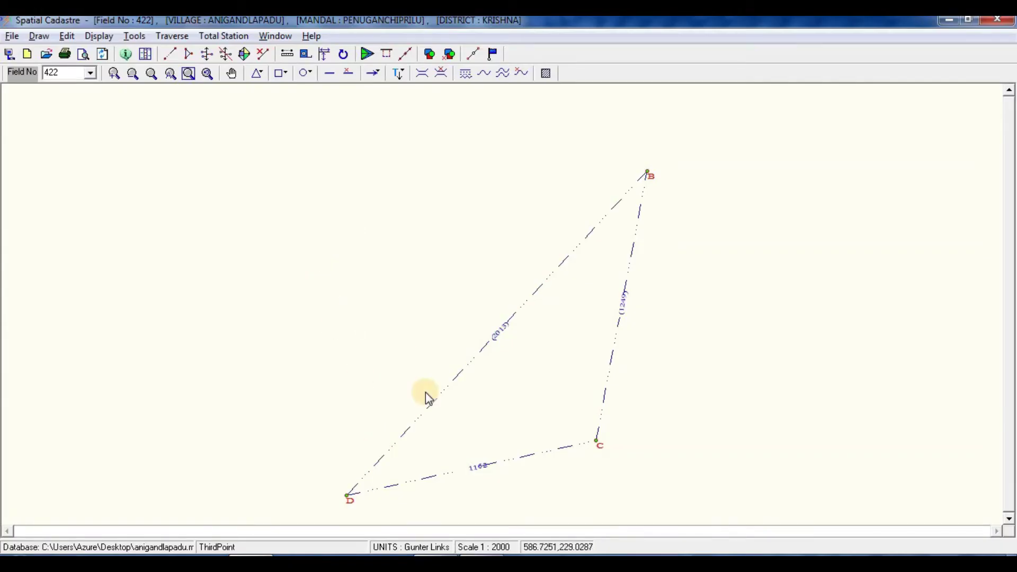
left_click(424, 409)
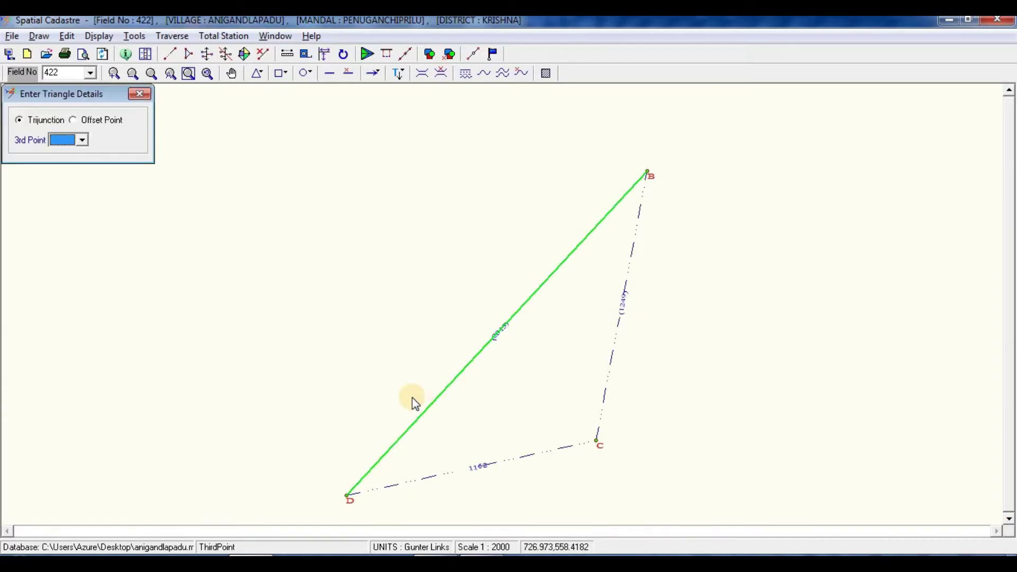
Step: Choose A as the triangle's third point and enter the B–A distance of 1238 from the FMB map
left_click(68, 140)
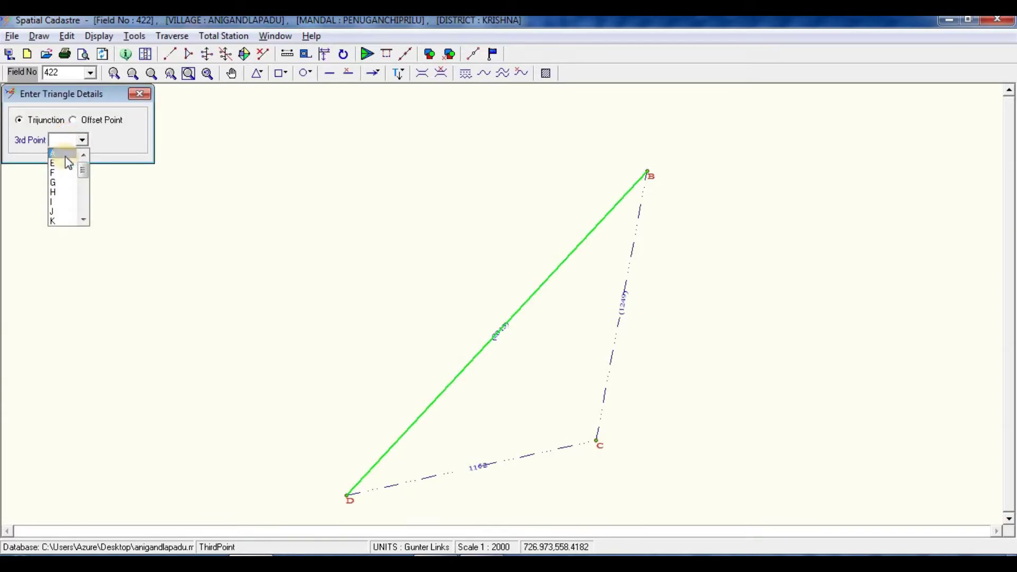
left_click(65, 156)
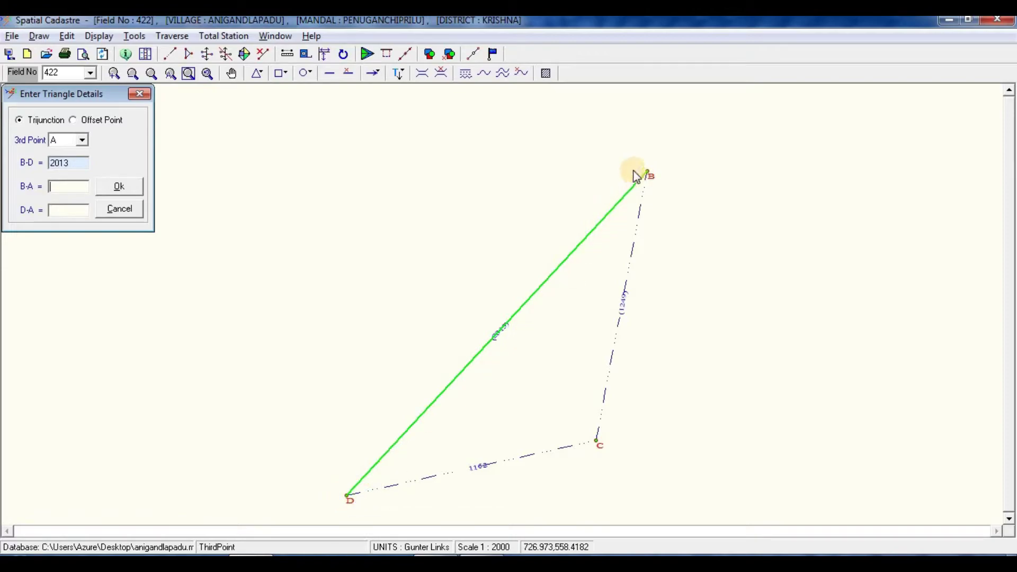
left_click(368, 186)
key("alt+Tab")
scroll(509, 221, "up", 3)
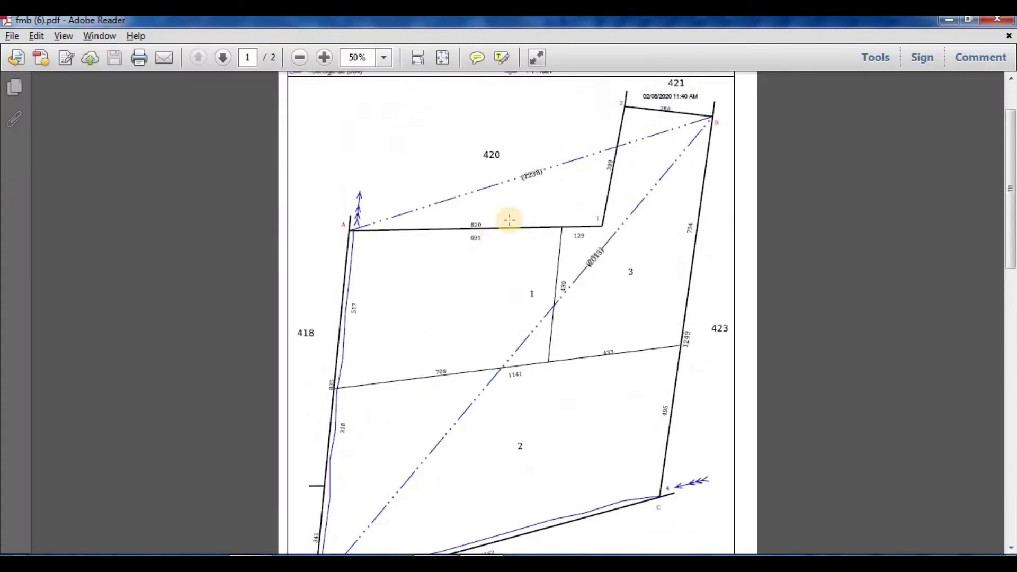
scroll(527, 212, "up", 1)
scroll(527, 236, "up", 2)
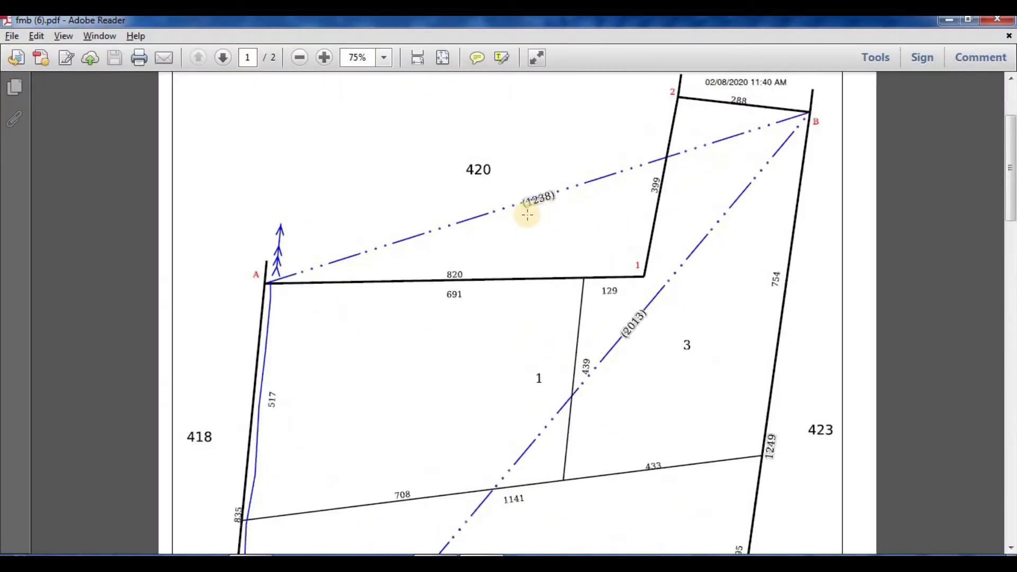
key("alt+Tab")
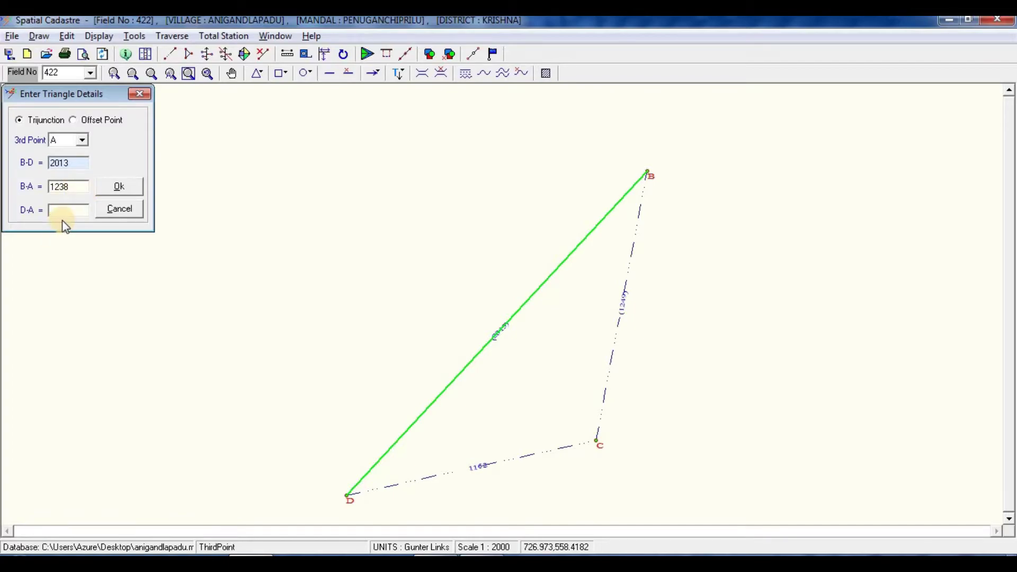
Step: Add 835 and 341 in the calculator to get D–A 1176, then plot point A
key("alt+Tab")
scroll(273, 164, "down", 5)
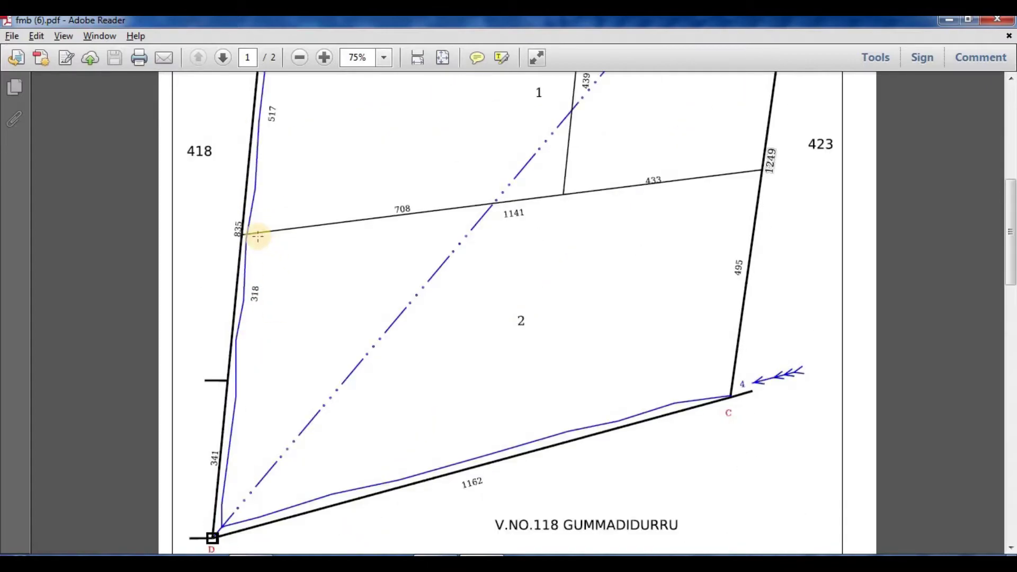
scroll(258, 236, "down", 1)
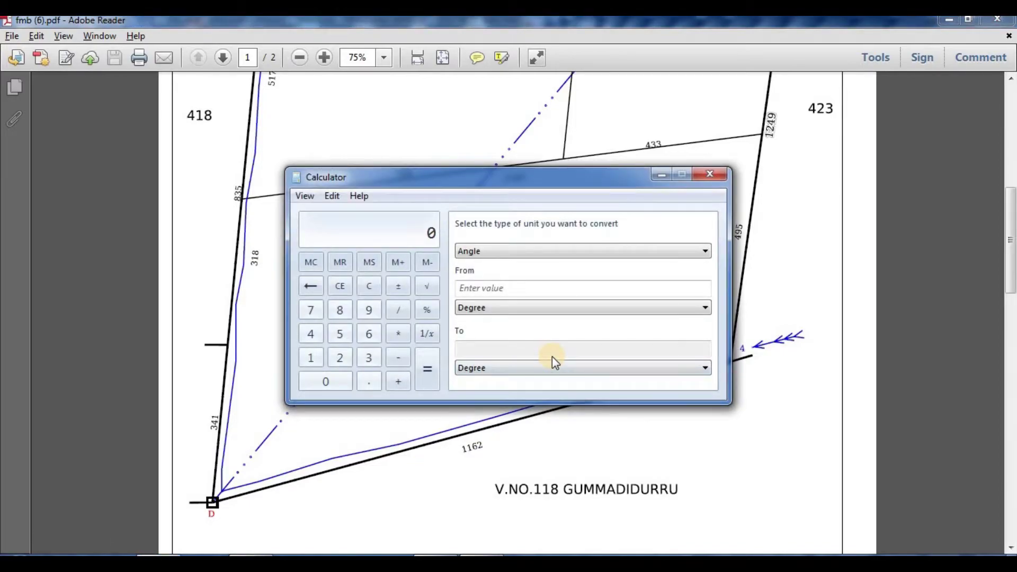
type("3")
type("341")
key("Return")
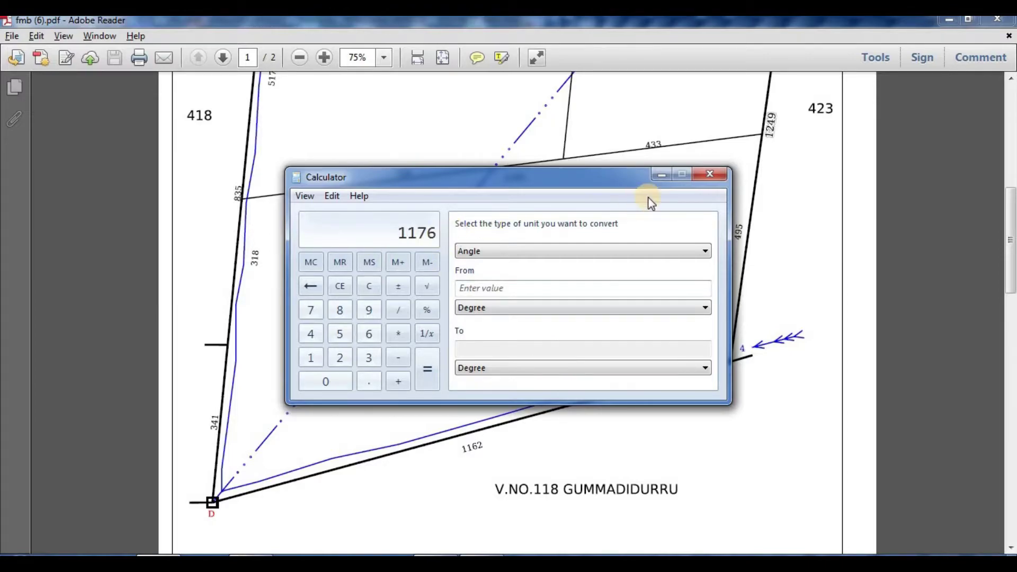
left_click(662, 176)
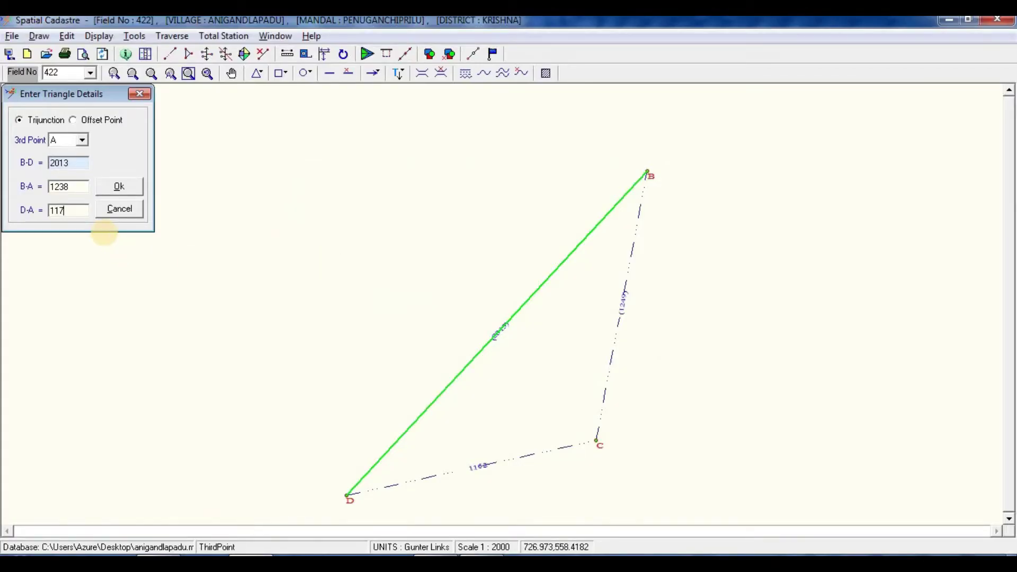
left_click(125, 187)
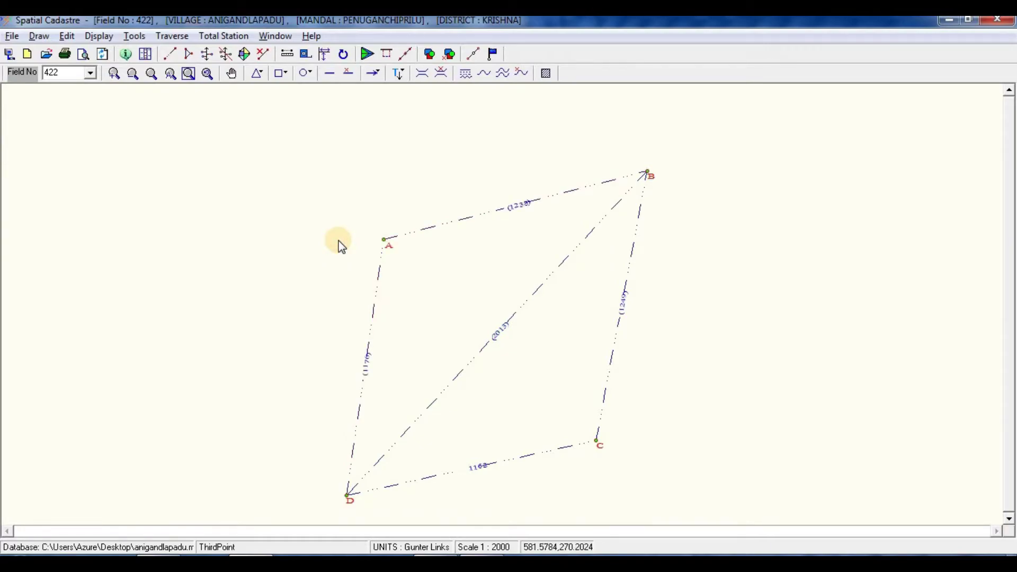
key("alt+Tab")
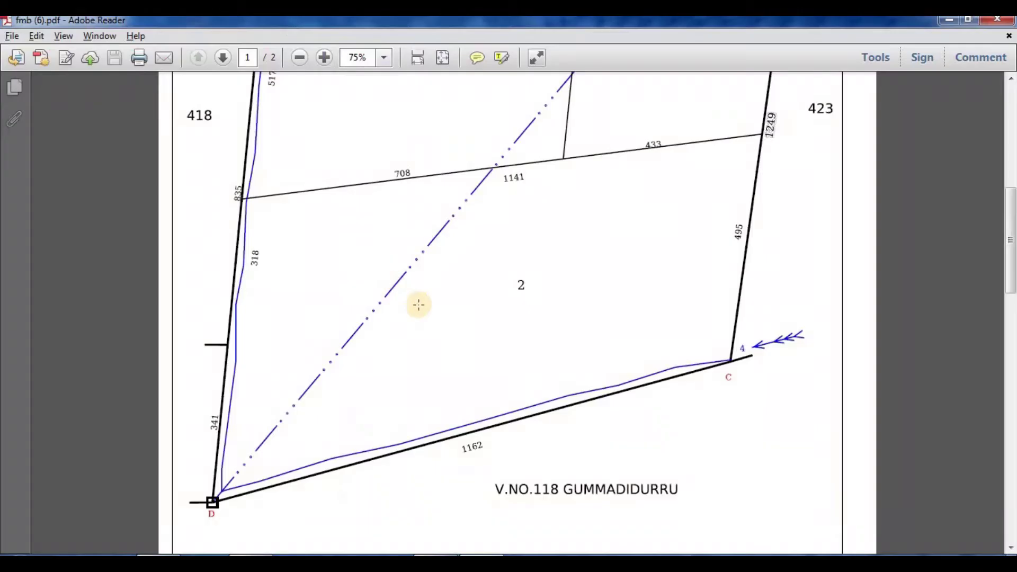
scroll(432, 314, "up", 5)
scroll(432, 315, "up", 1)
scroll(433, 314, "down", 5)
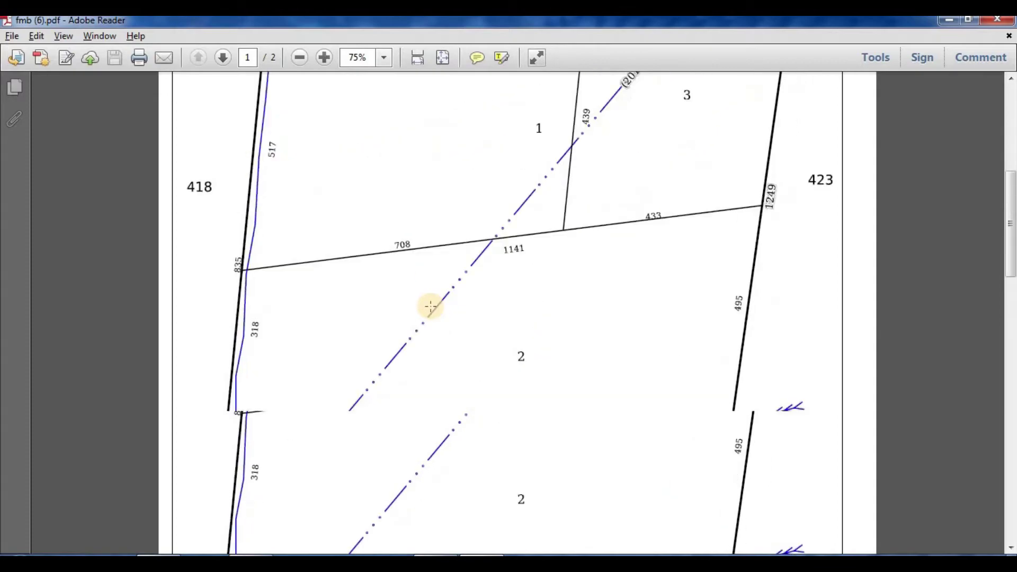
key("alt+Tab")
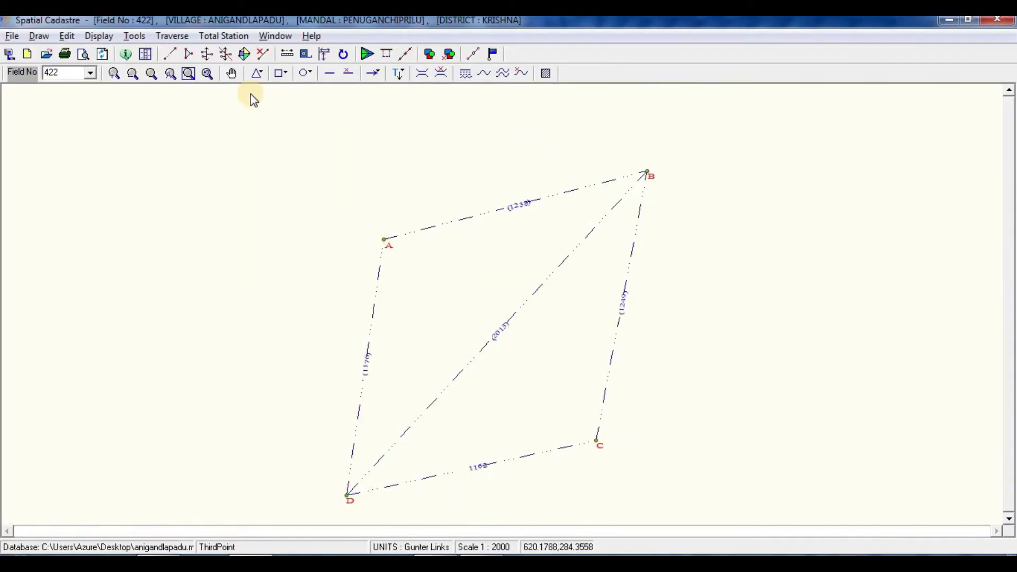
Step: Join D to A as an F-Line boundary with adjoining survey number 418
left_click(244, 54)
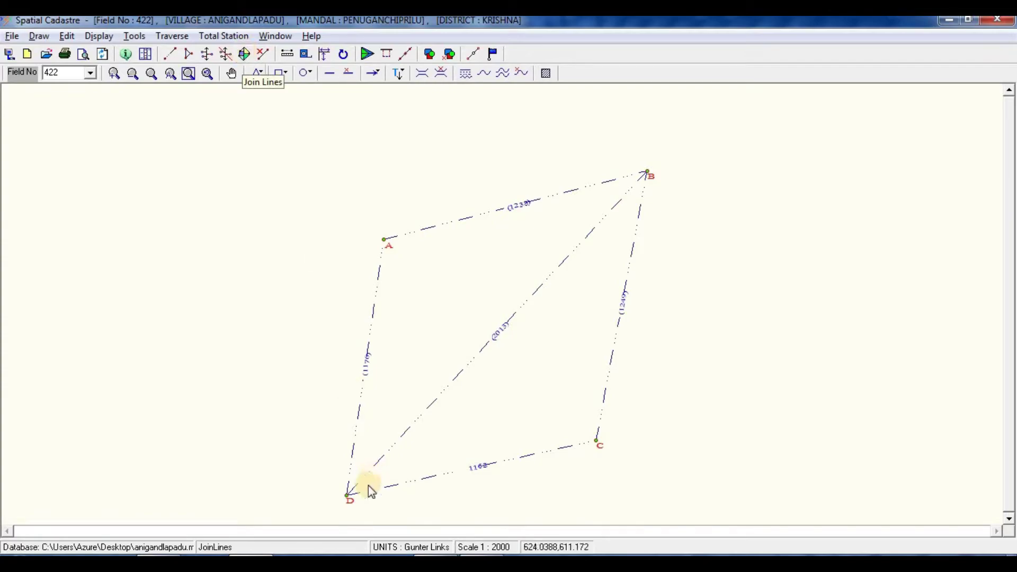
left_click(347, 494)
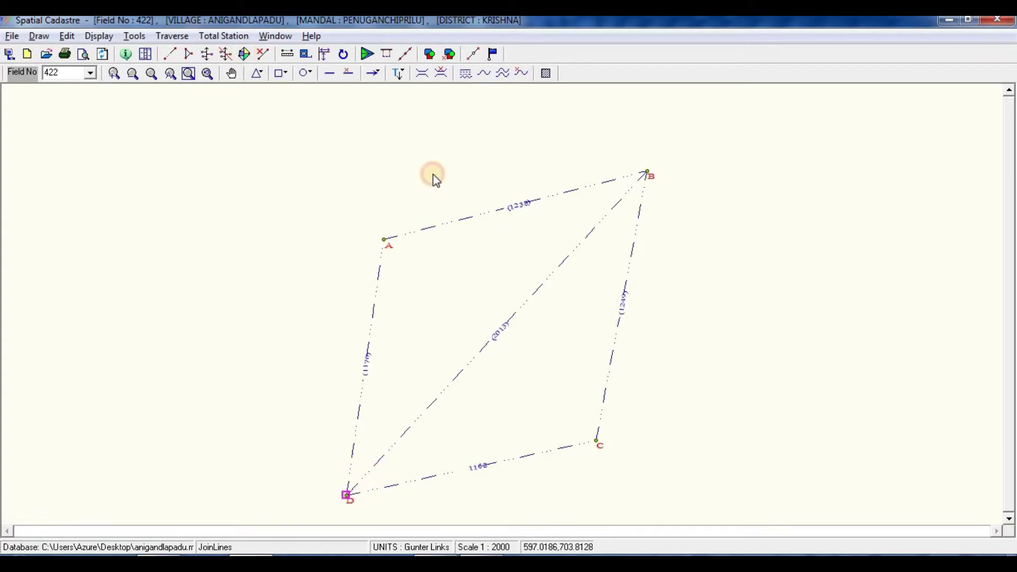
left_click(383, 238)
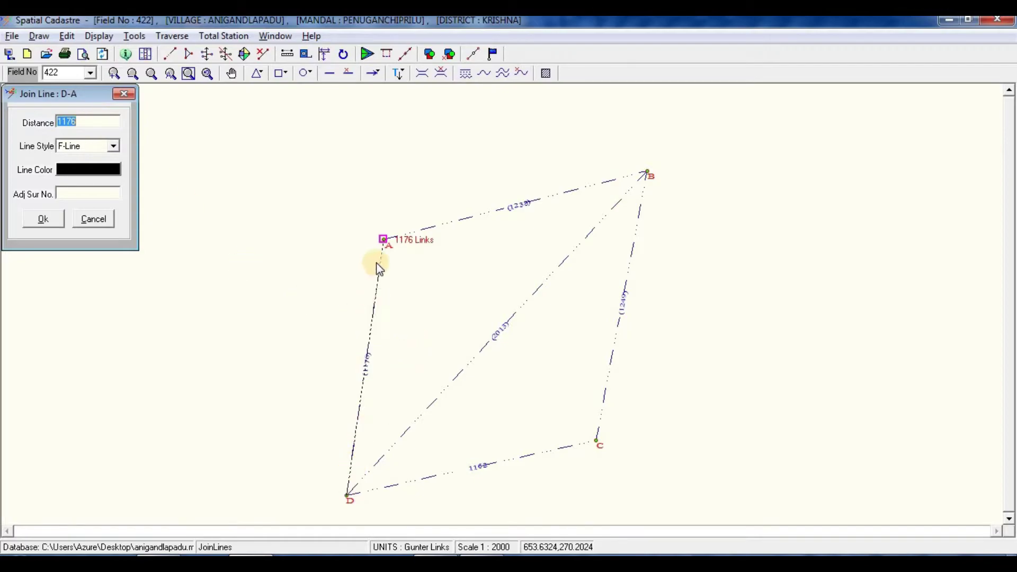
left_click(78, 145)
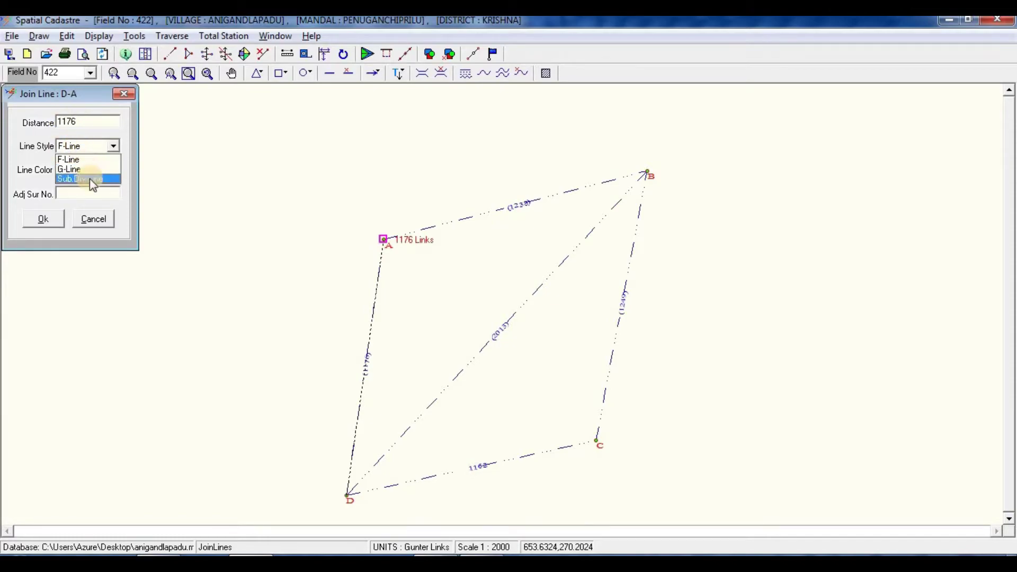
left_click(85, 159)
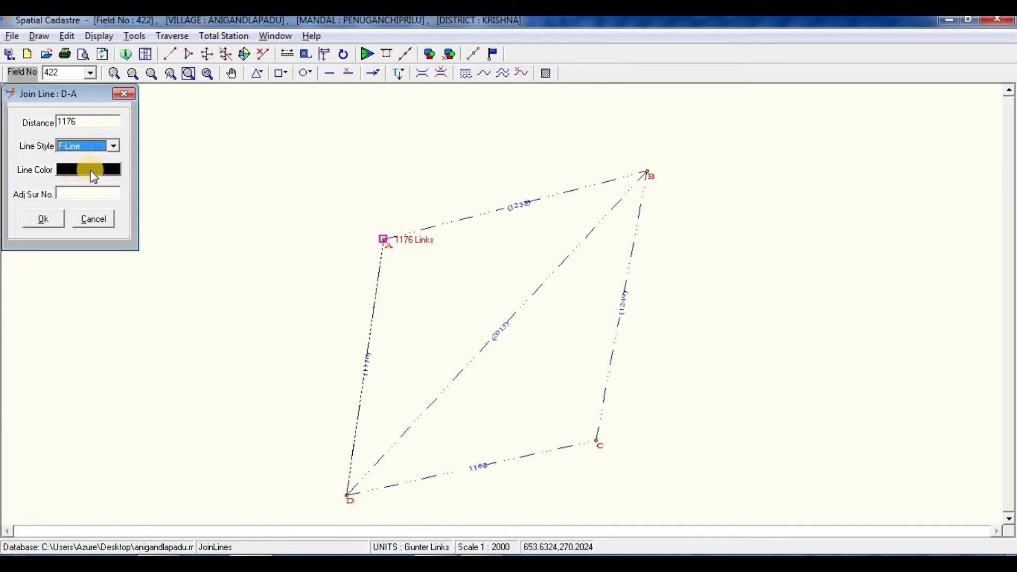
left_click(74, 195)
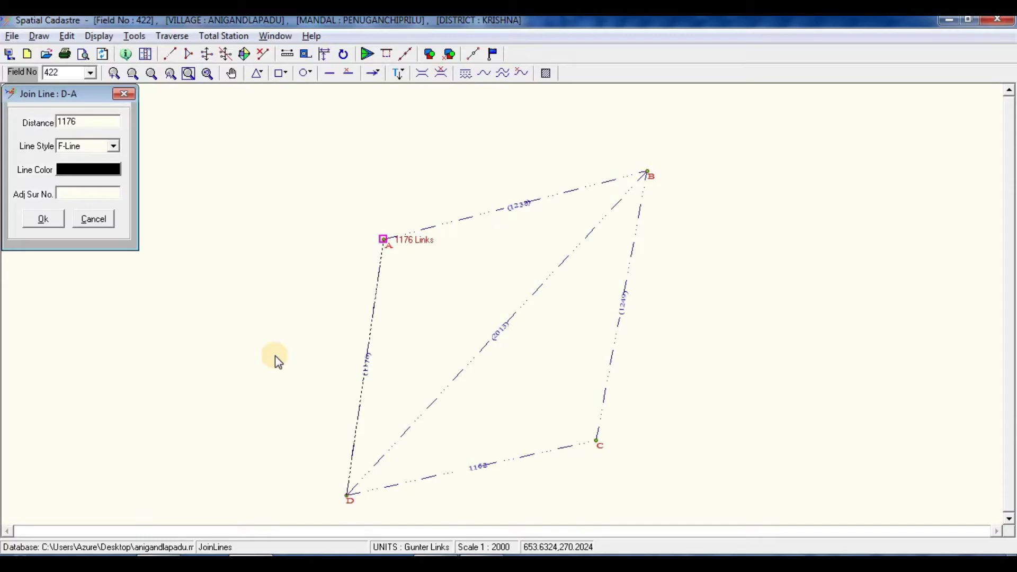
key("alt+Tab")
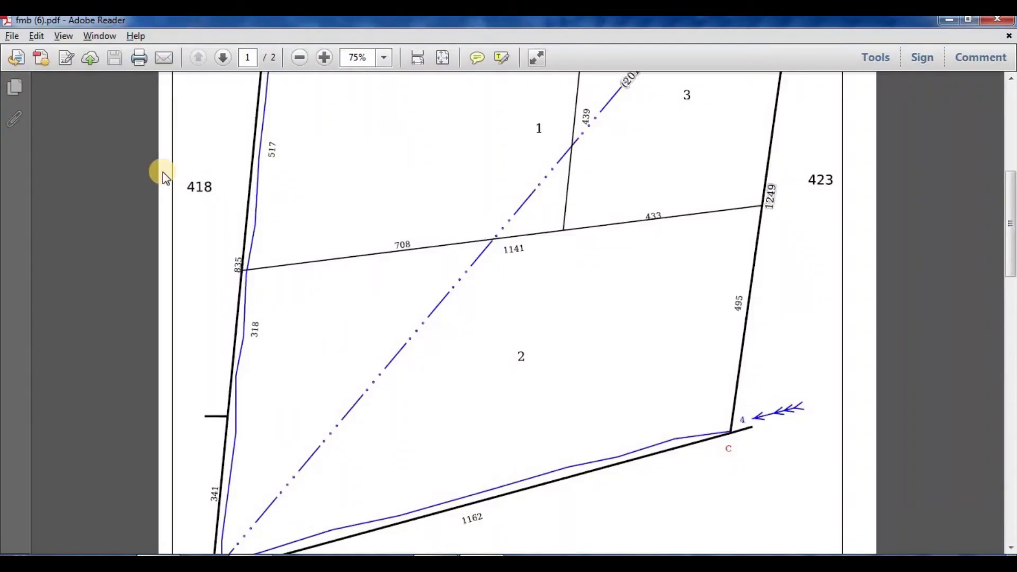
key("alt+Tab")
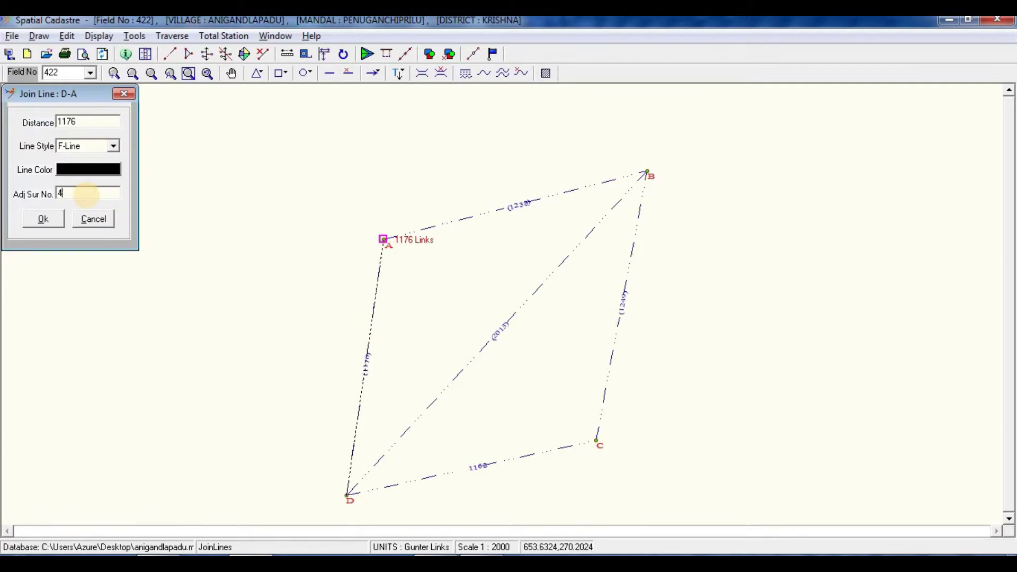
left_click(29, 222)
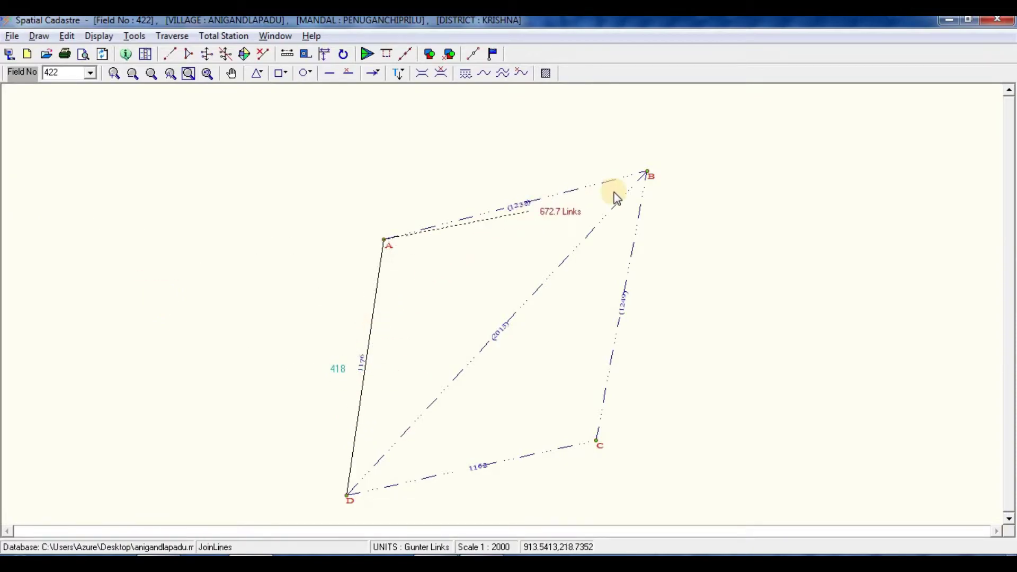
left_click(350, 482)
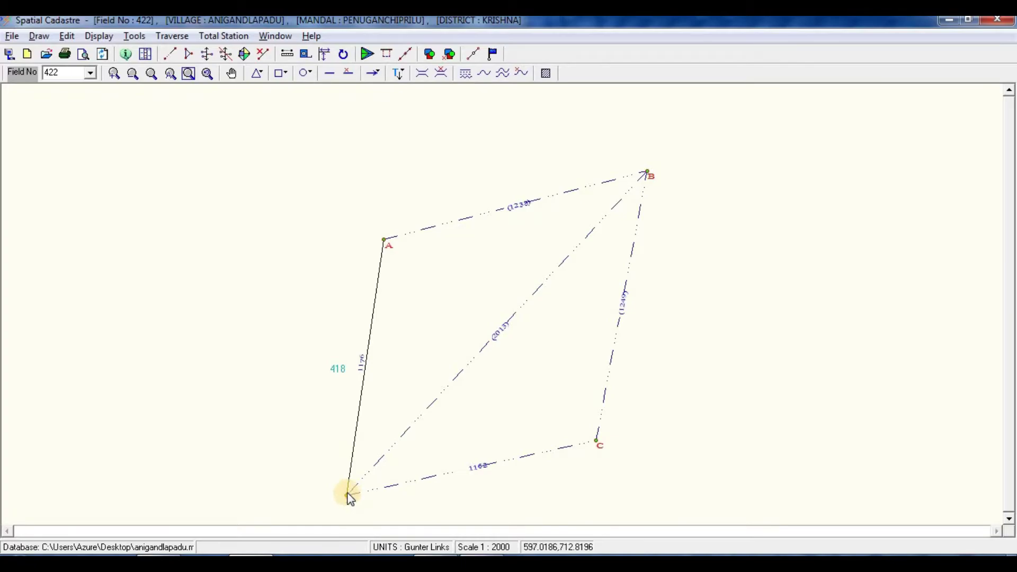
Step: Join D to C as an F-line boundary bordering V.NO.118
left_click(226, 54)
left_click(347, 496)
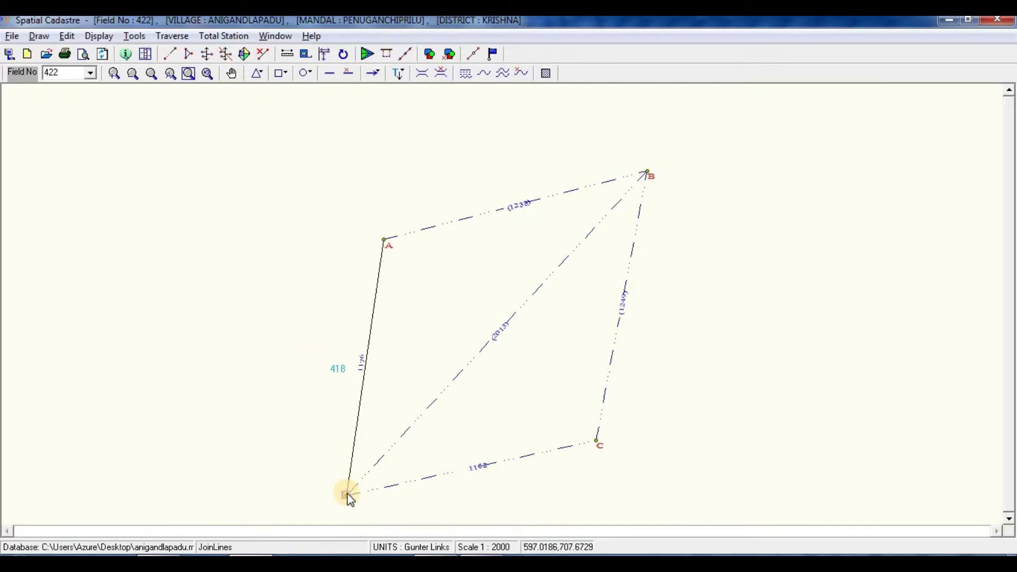
left_click(596, 443)
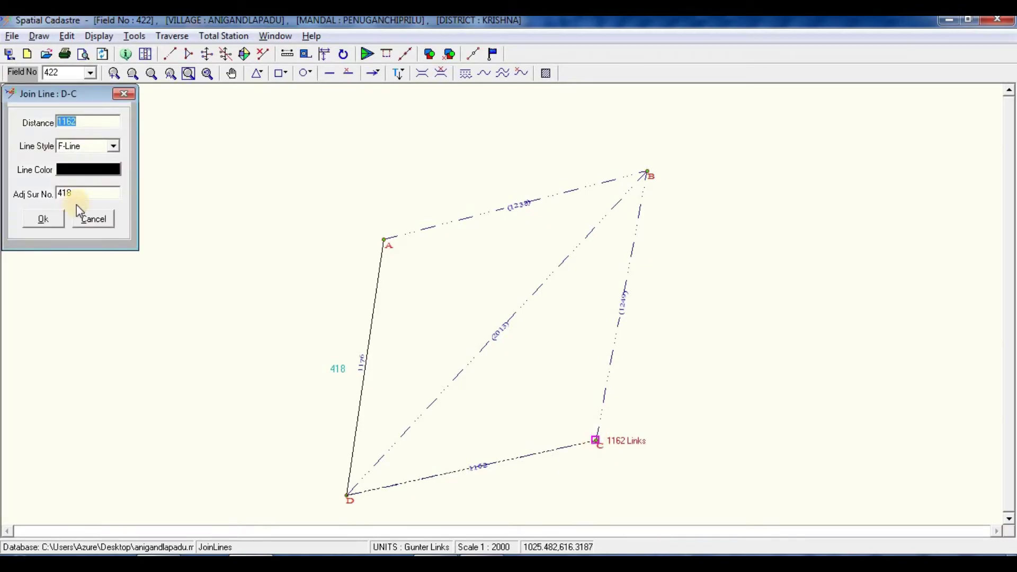
key("alt+Tab")
scroll(356, 291, "down", 5)
double_click(88, 195)
left_click(42, 219)
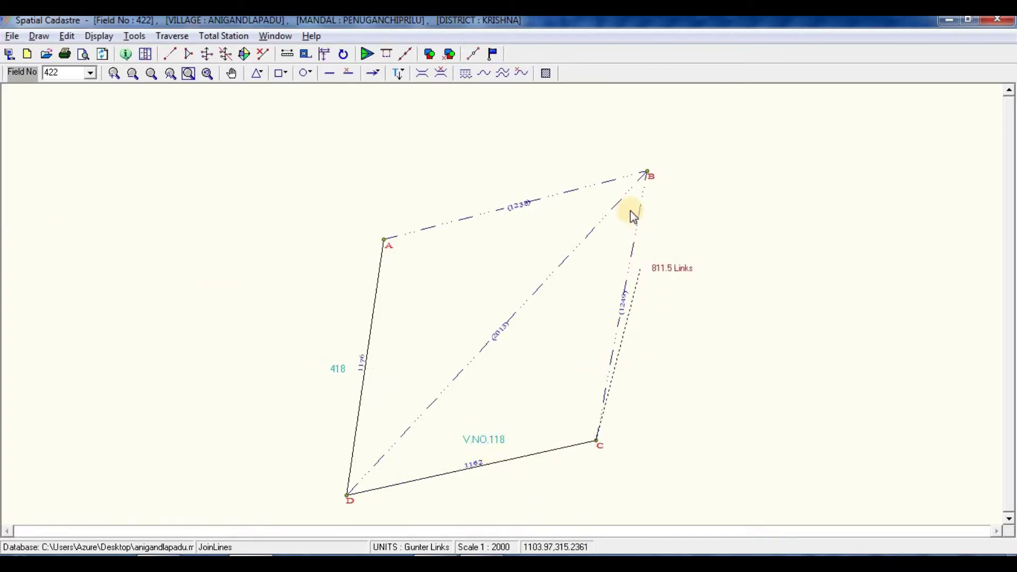
Step: Join C to B as a 1249-link F-line bordering 4/423, then stop joining
left_click(647, 171)
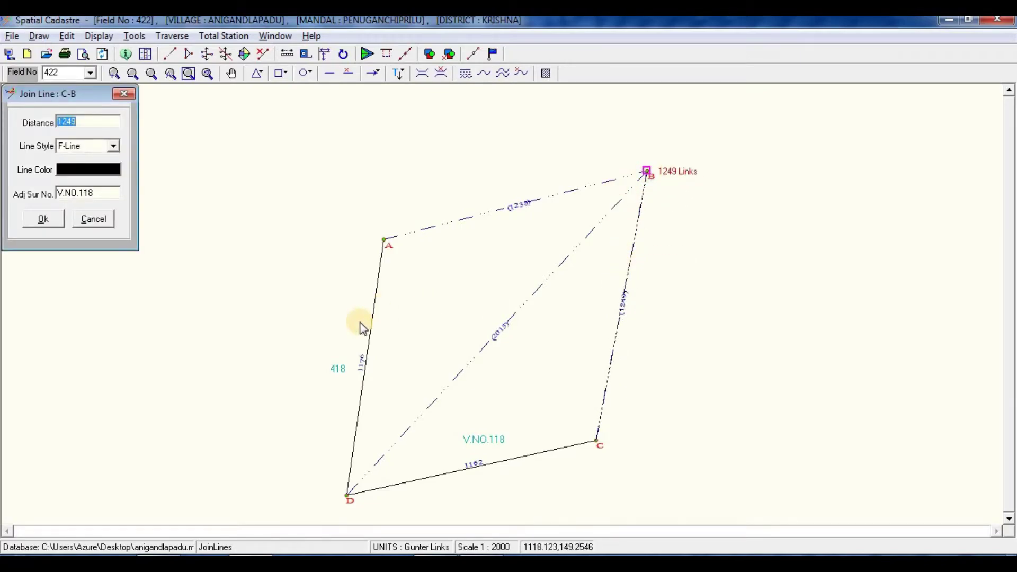
key("alt+Tab")
scroll(776, 396, "up", 5)
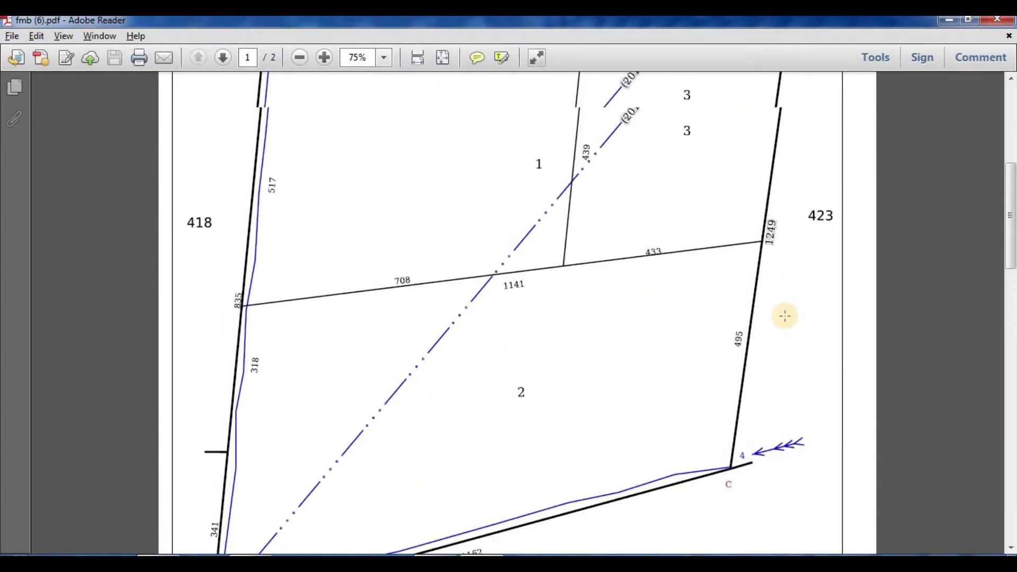
scroll(820, 273, "up", 3)
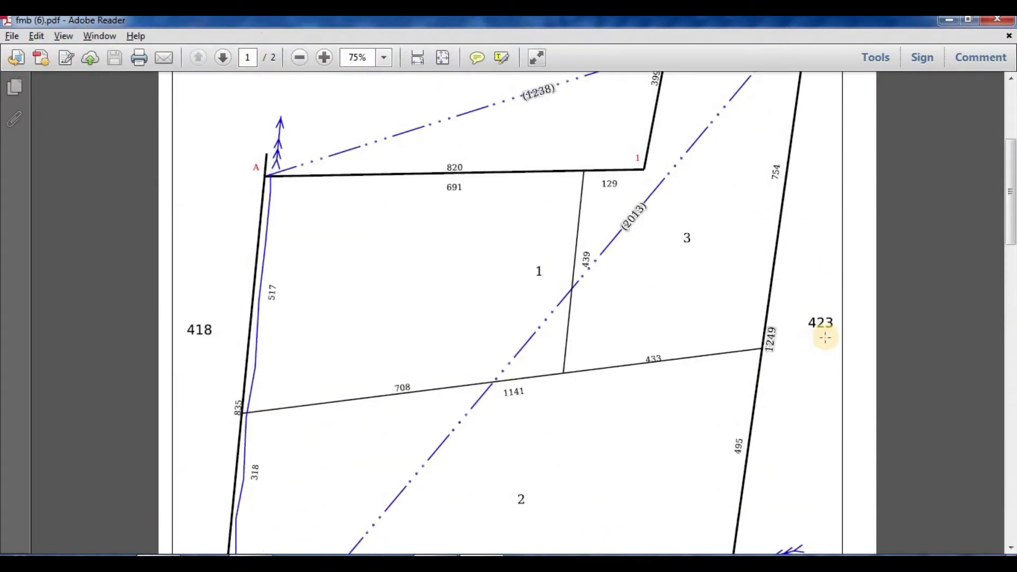
key("alt+Tab")
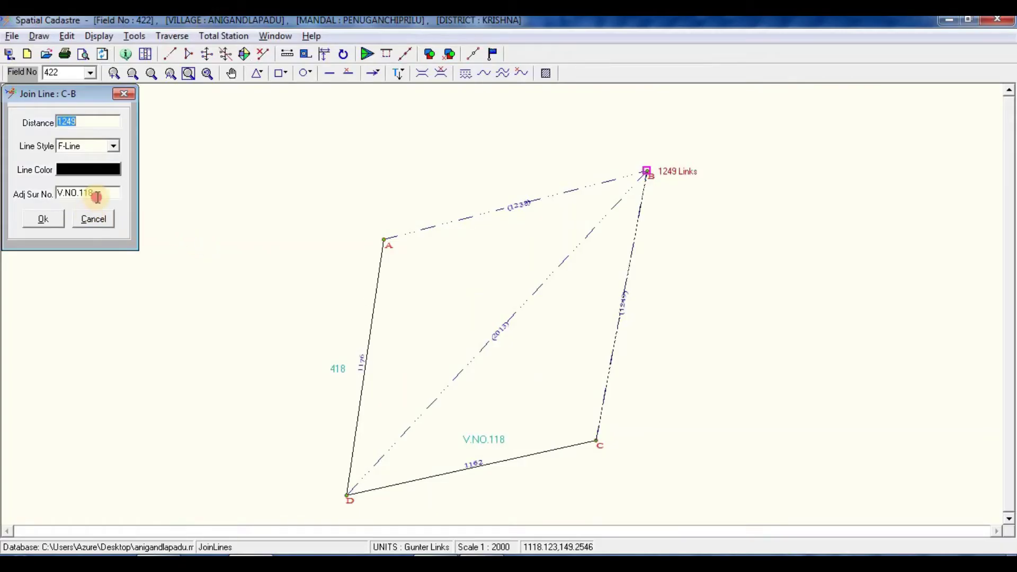
double_click(97, 194)
type("423")
left_click(48, 218)
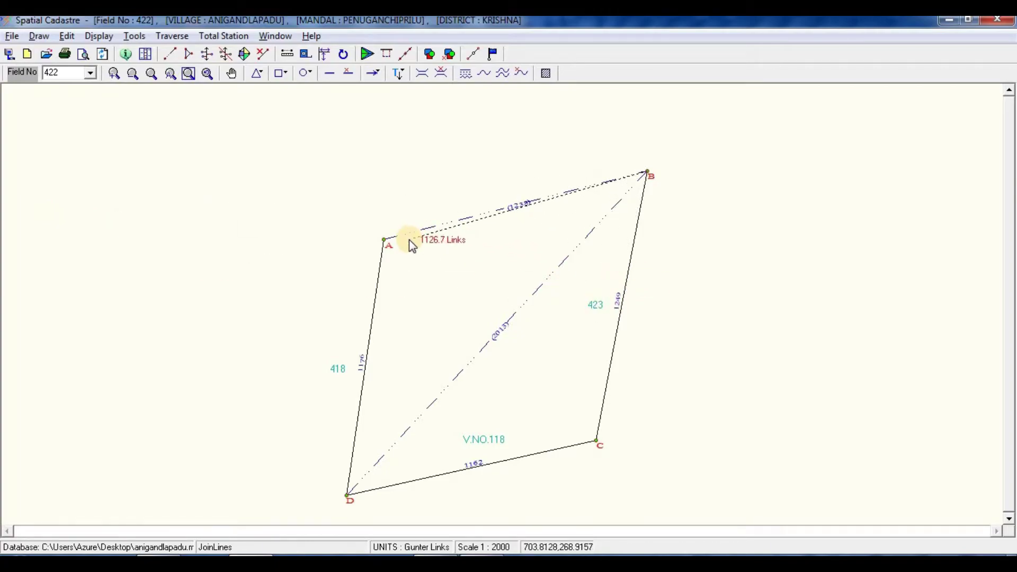
right_click(489, 247)
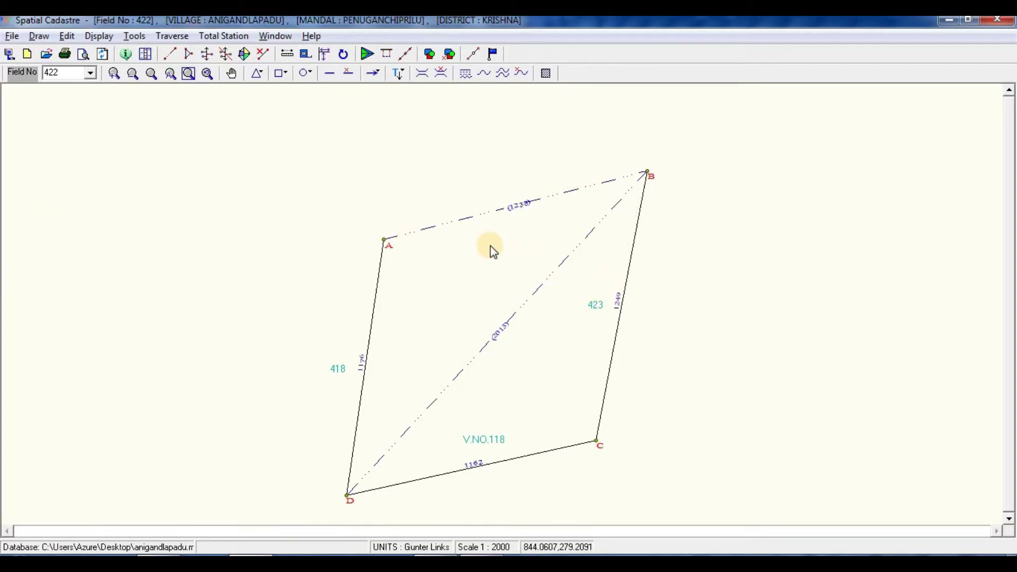
key("alt+Tab")
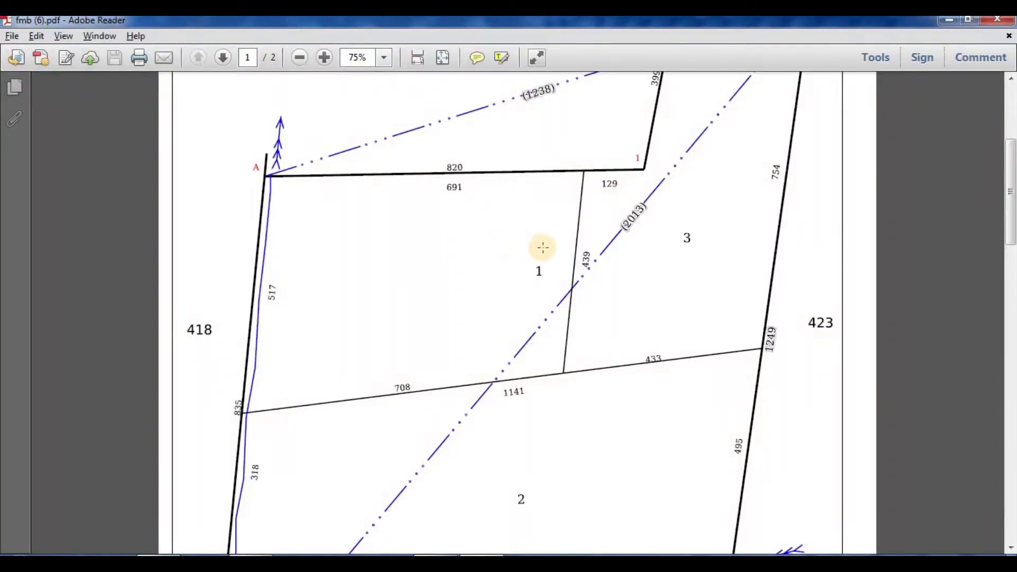
scroll(541, 248, "up", 3)
scroll(543, 247, "down", 1, "ctrl")
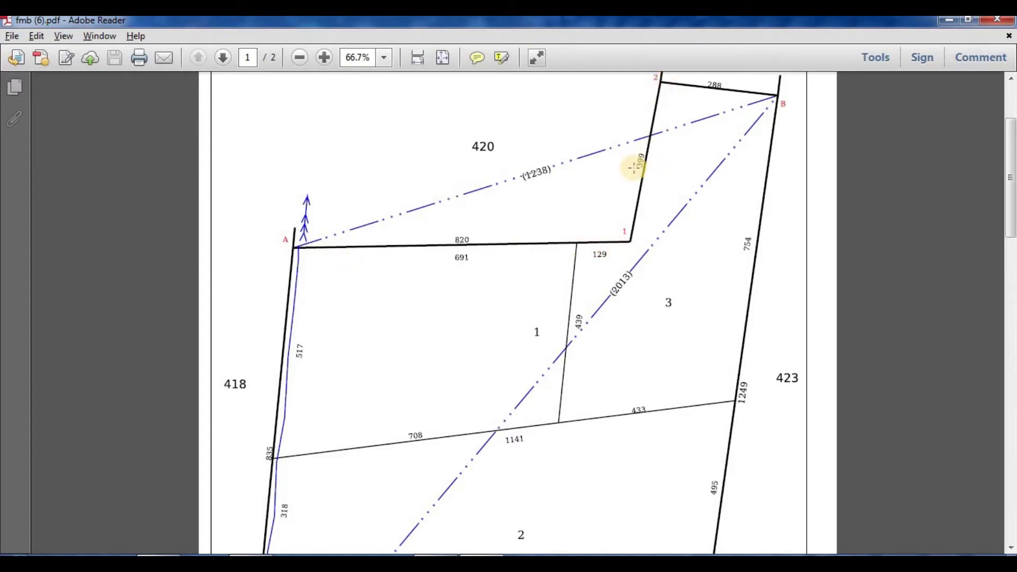
scroll(654, 169, "up", 1)
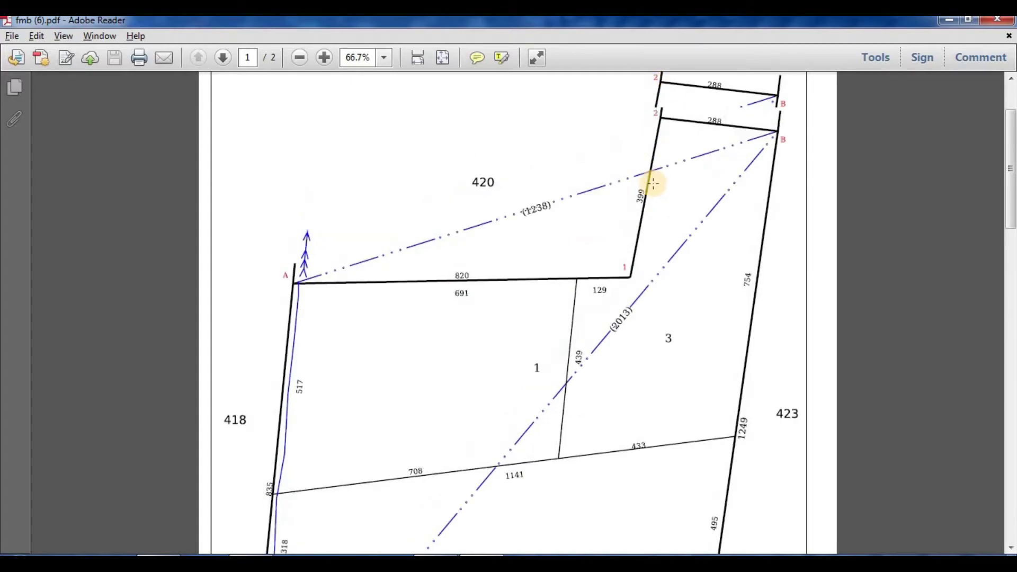
scroll(643, 193, "down", 1)
scroll(522, 214, "down", 1)
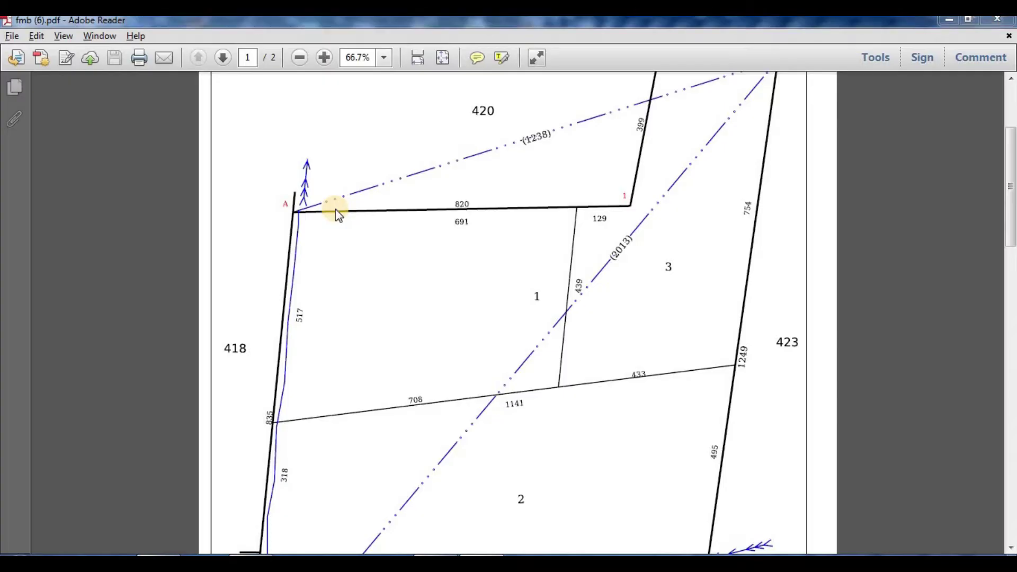
key("alt+Tab")
key("alt+Tab")
scroll(445, 236, "down", 10)
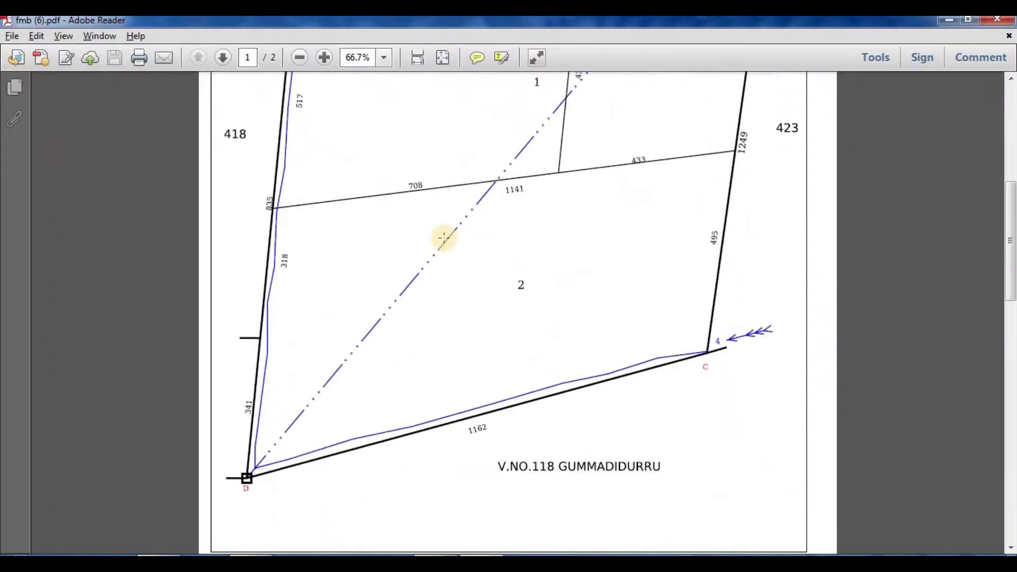
scroll(205, 326, "up", 1, "ctrl")
scroll(198, 329, "up", 3, "ctrl")
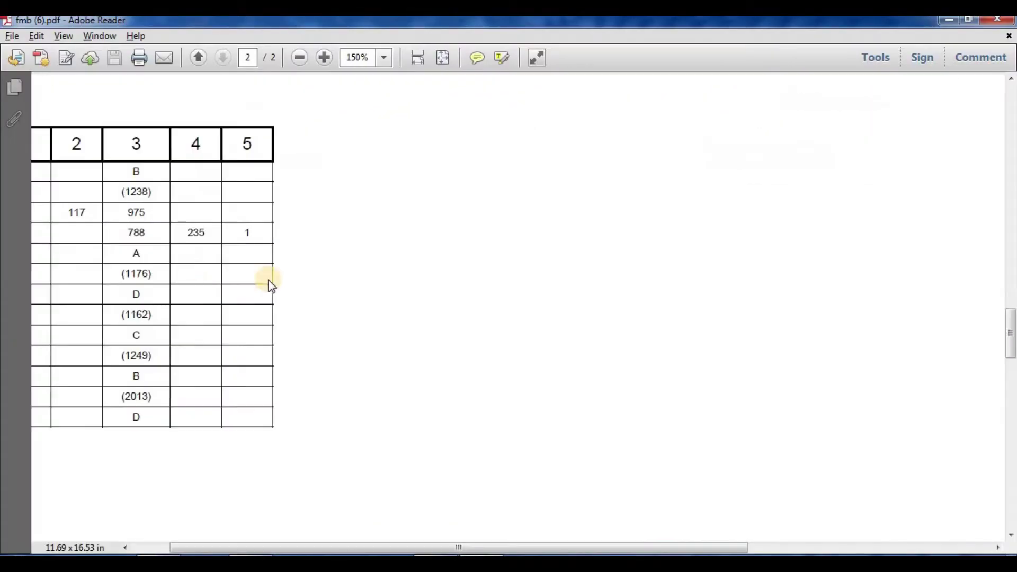
scroll(53, 275, "up", 1, "ctrl")
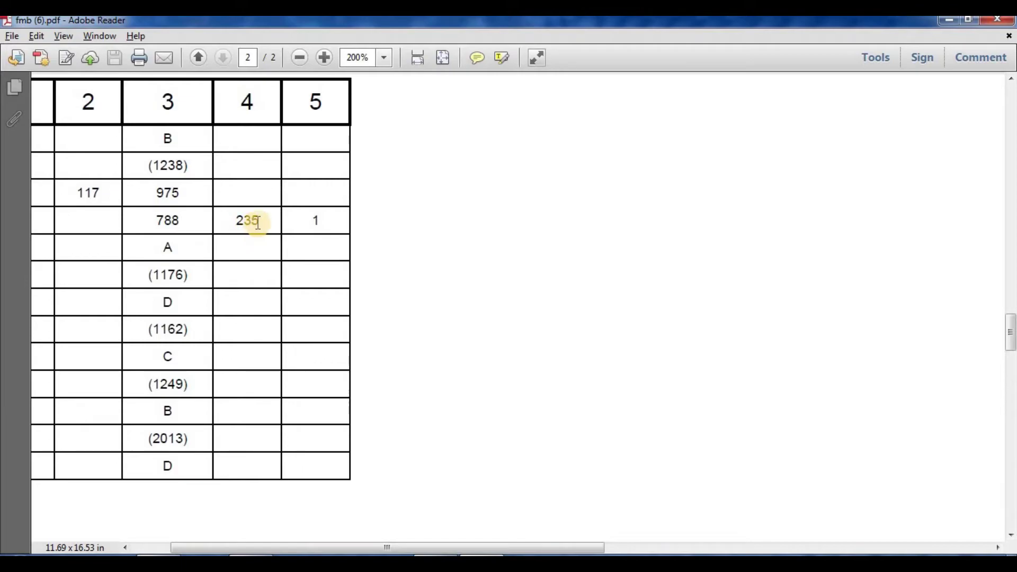
key("alt+Tab")
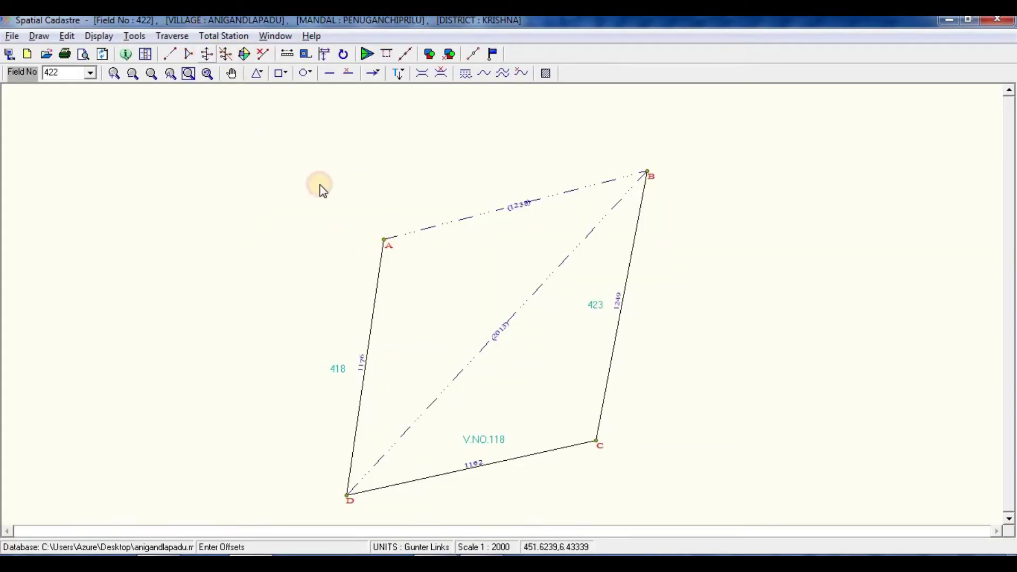
Step: Add offset point 1 on line A–B from A: 788 along, 235 to the right
left_click(391, 241)
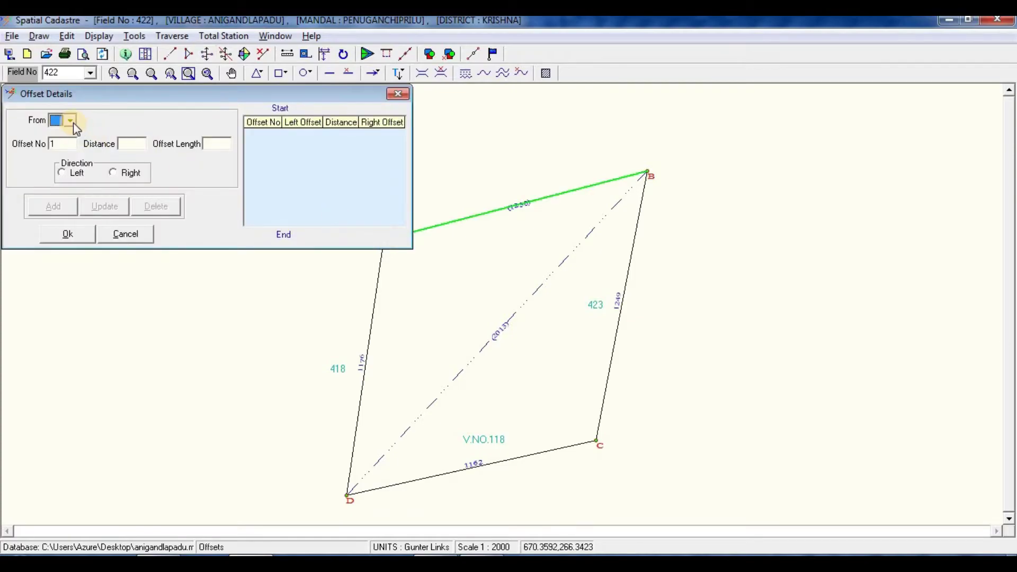
left_click(66, 135)
left_click(137, 143)
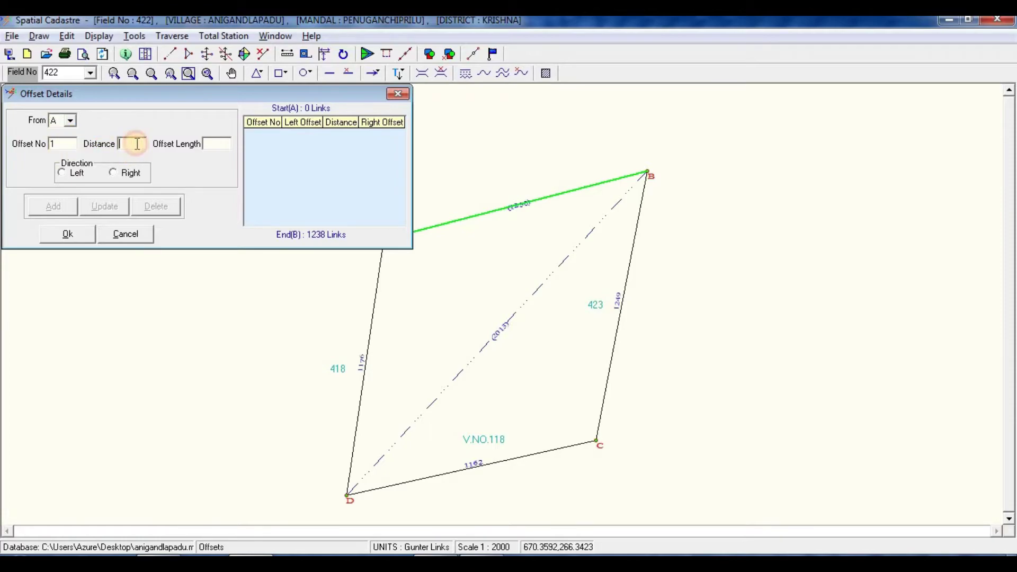
key("alt+Tab")
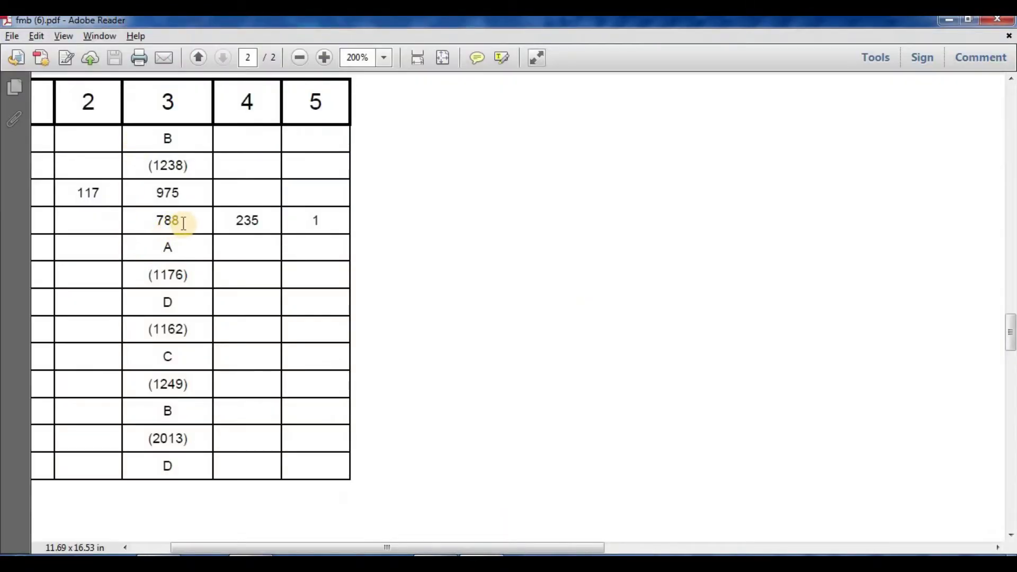
key("alt+Tab")
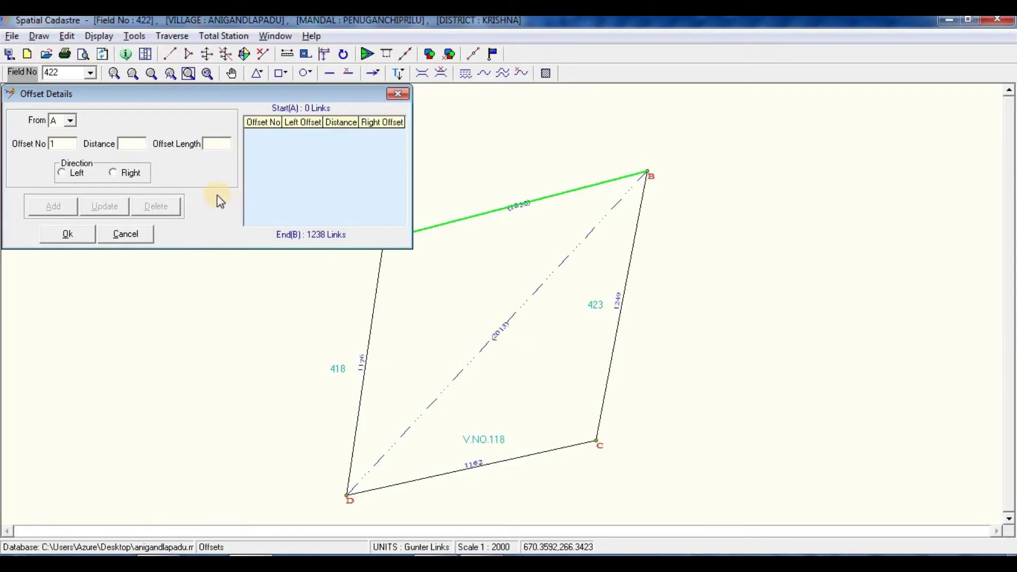
key("alt+Tab")
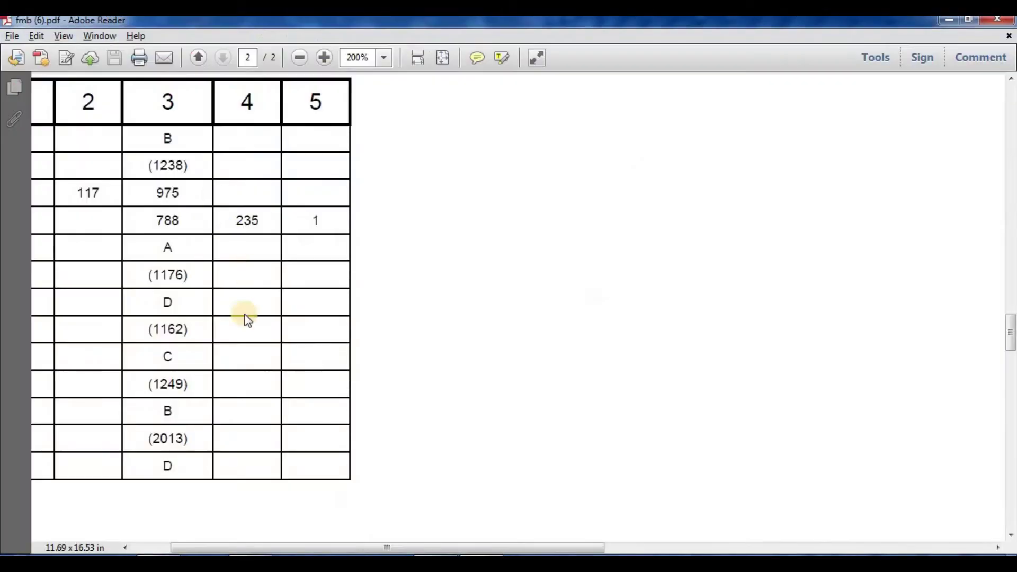
key("alt+Tab")
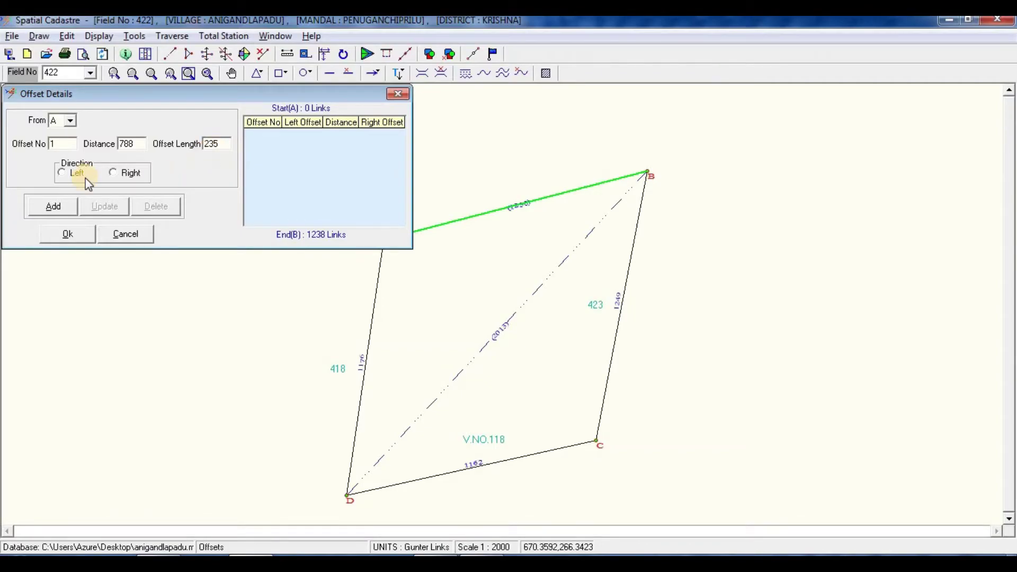
left_click(113, 172)
left_click(61, 204)
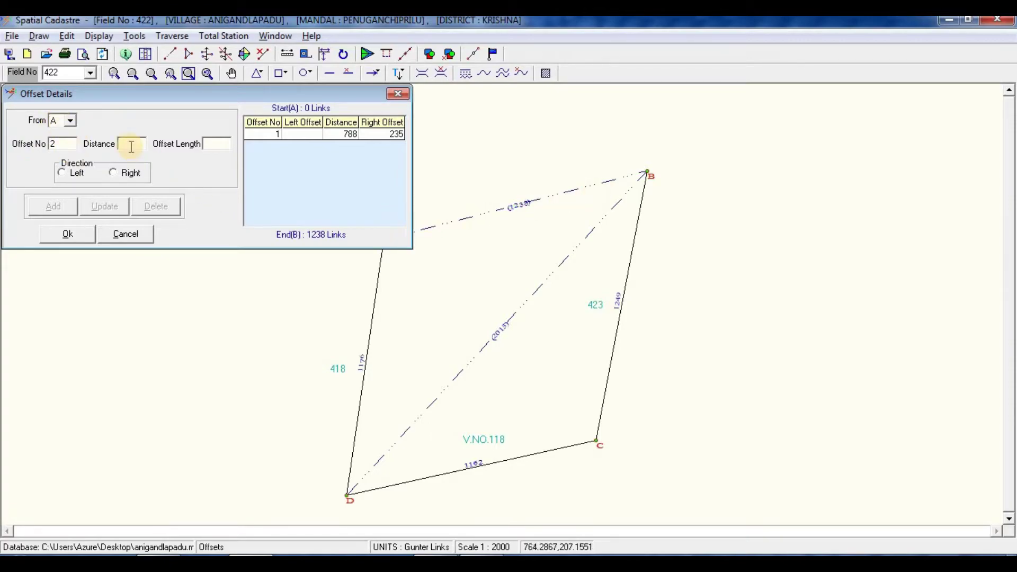
Step: Add offset point 2 at 975 along, 117 to the left, and plot both offsets
key("alt+Tab")
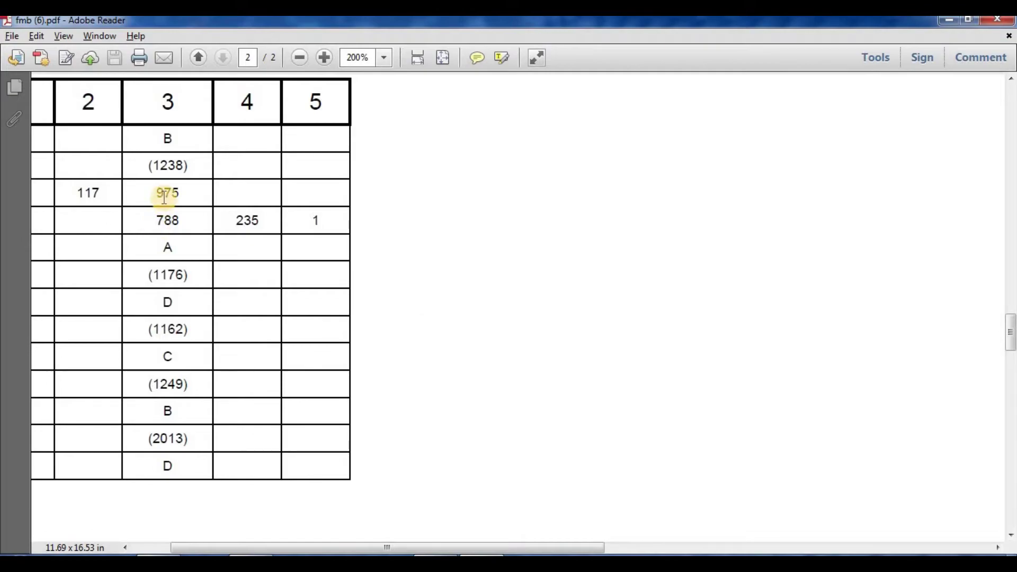
key("alt+Tab")
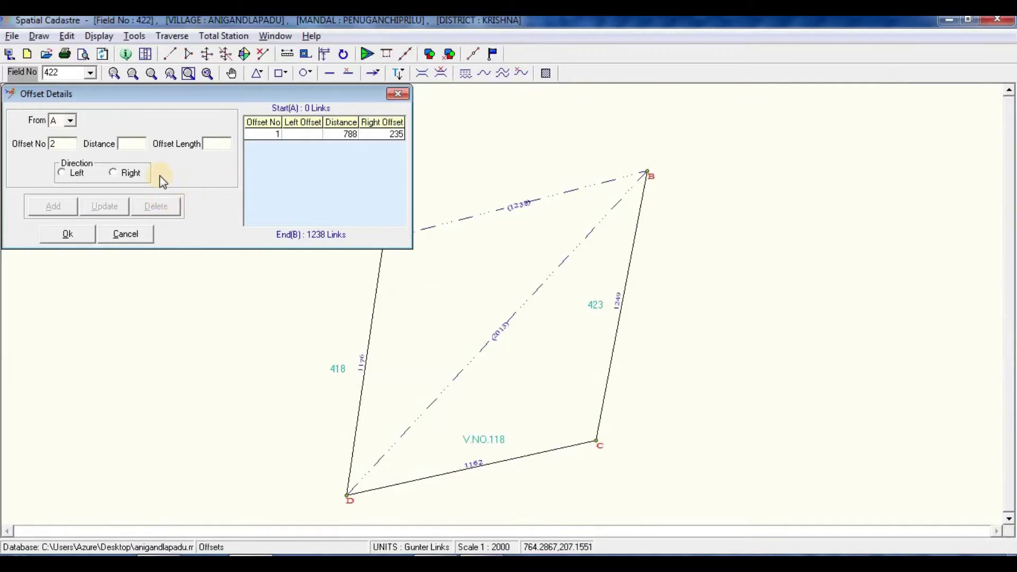
type("975")
key("alt+Tab")
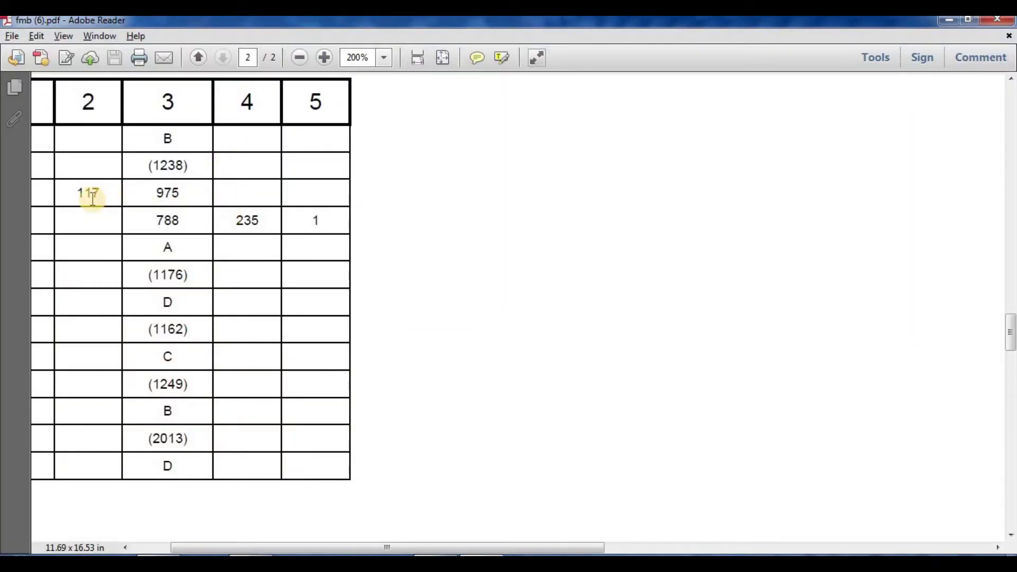
key("alt+Tab")
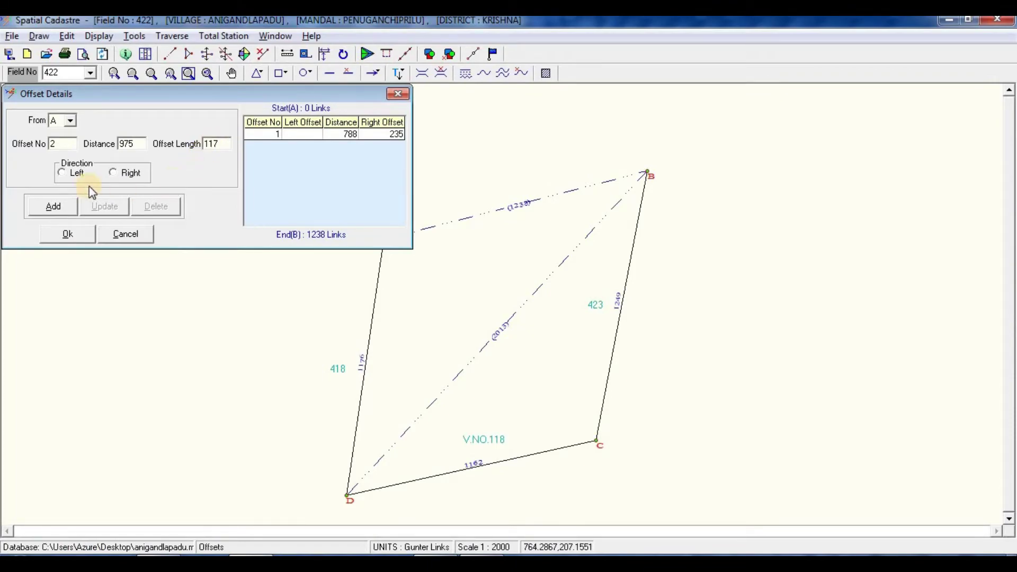
left_click(65, 172)
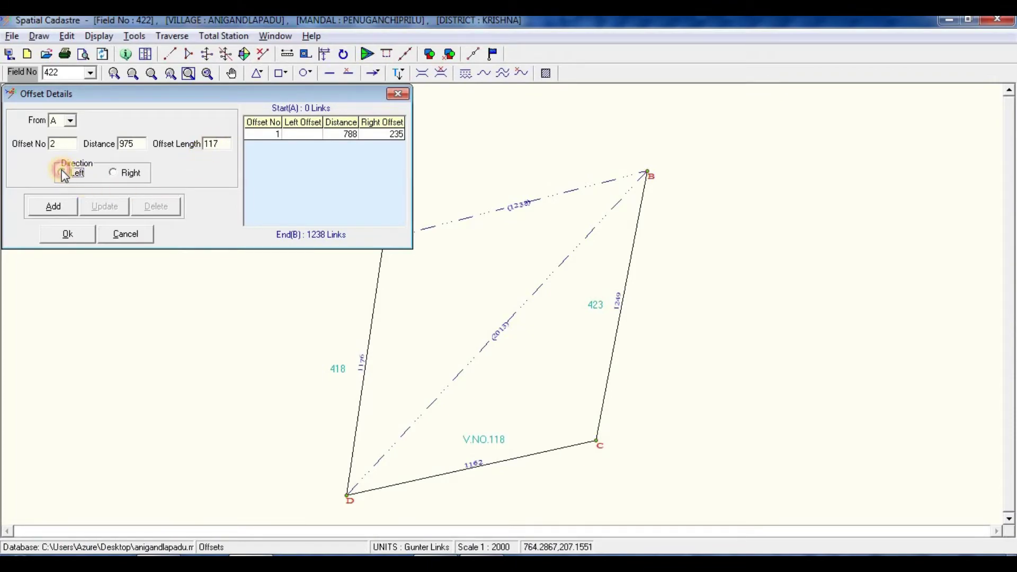
left_click(55, 210)
left_click(58, 238)
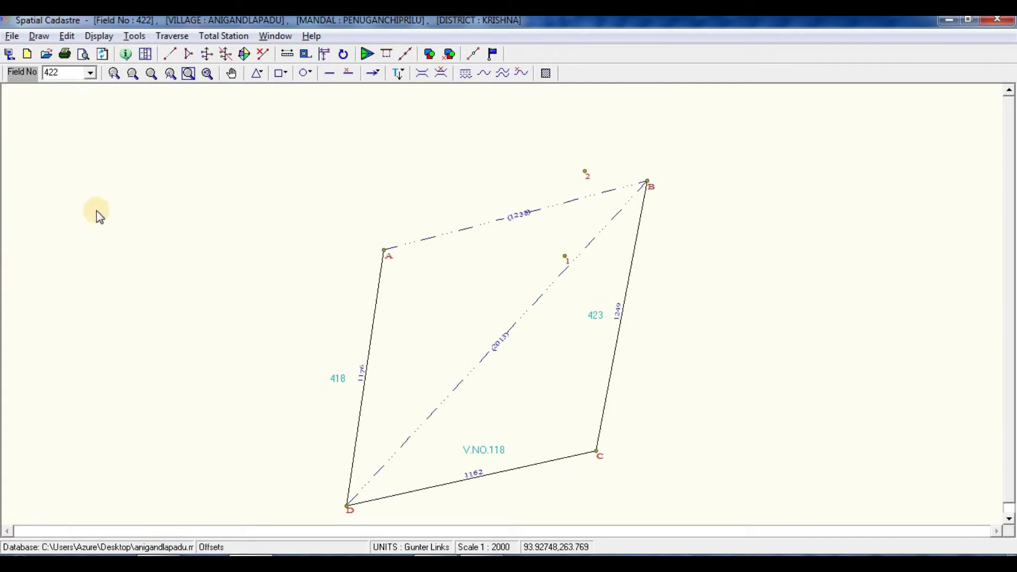
left_click(245, 53)
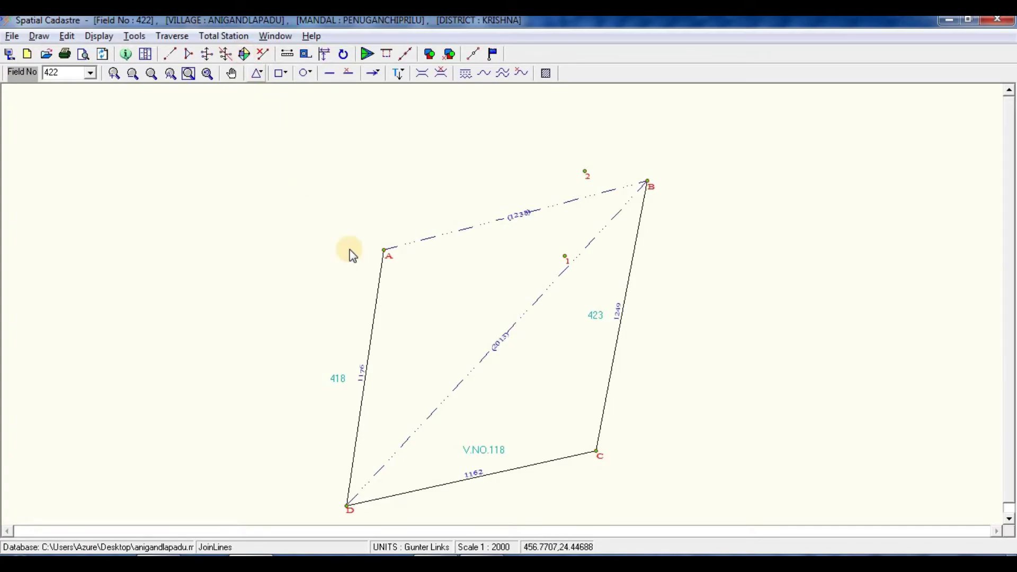
Step: Join corner A to offset point 1 with a line bordering survey 420
left_click(383, 248)
left_click(564, 256)
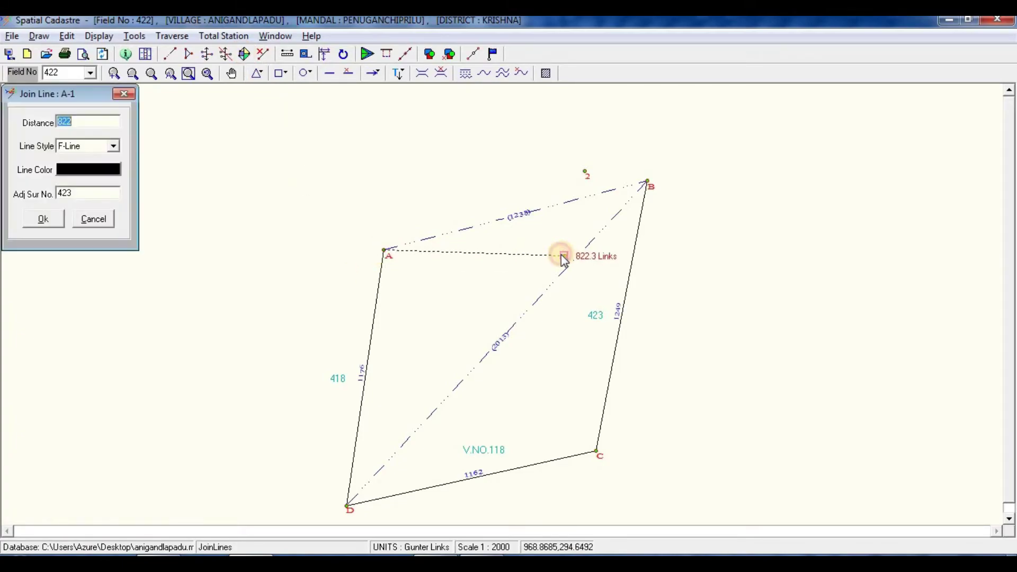
key("alt+Tab")
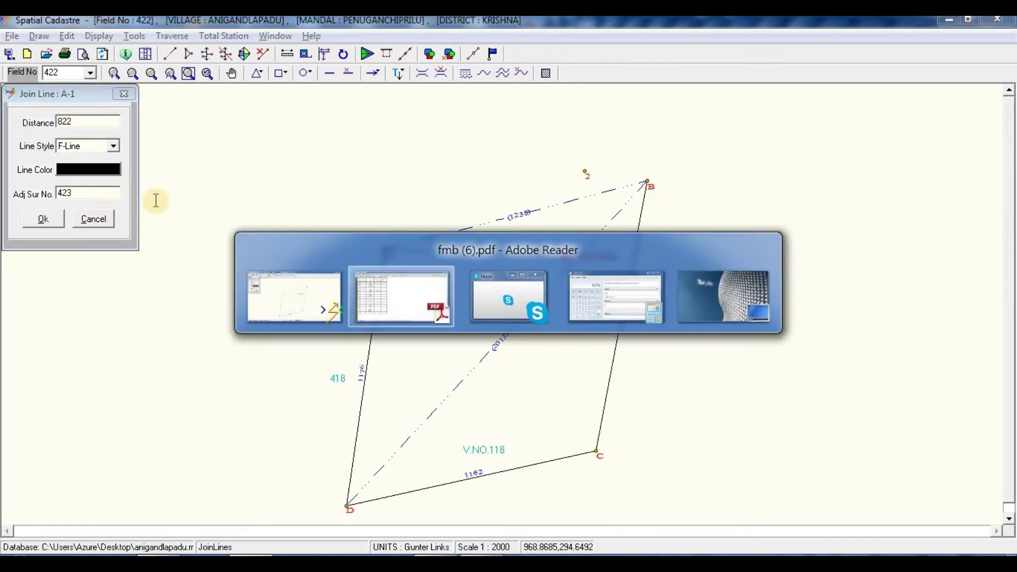
scroll(380, 256, "up", 10)
scroll(383, 235, "up", 15)
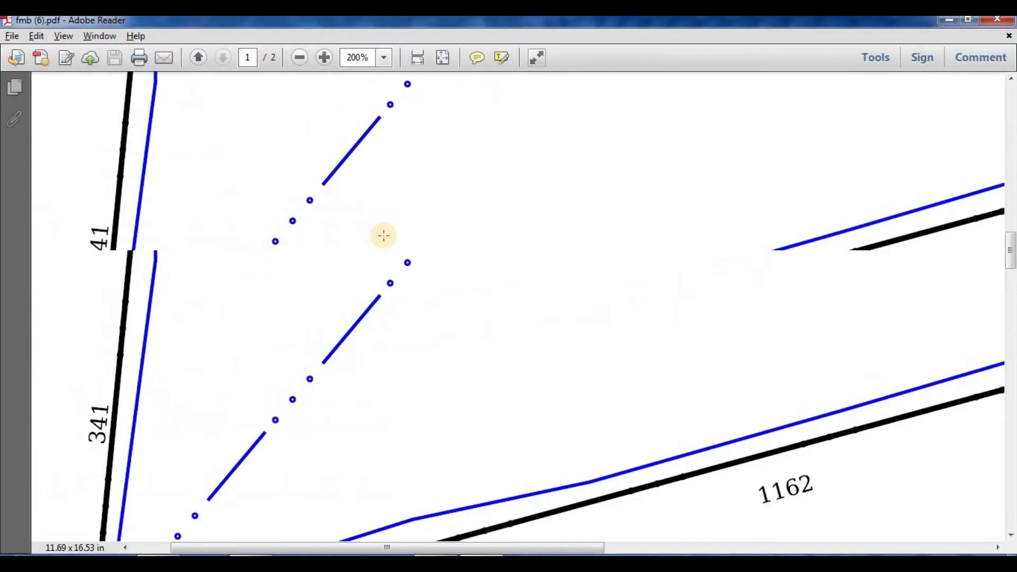
scroll(383, 235, "up", 4)
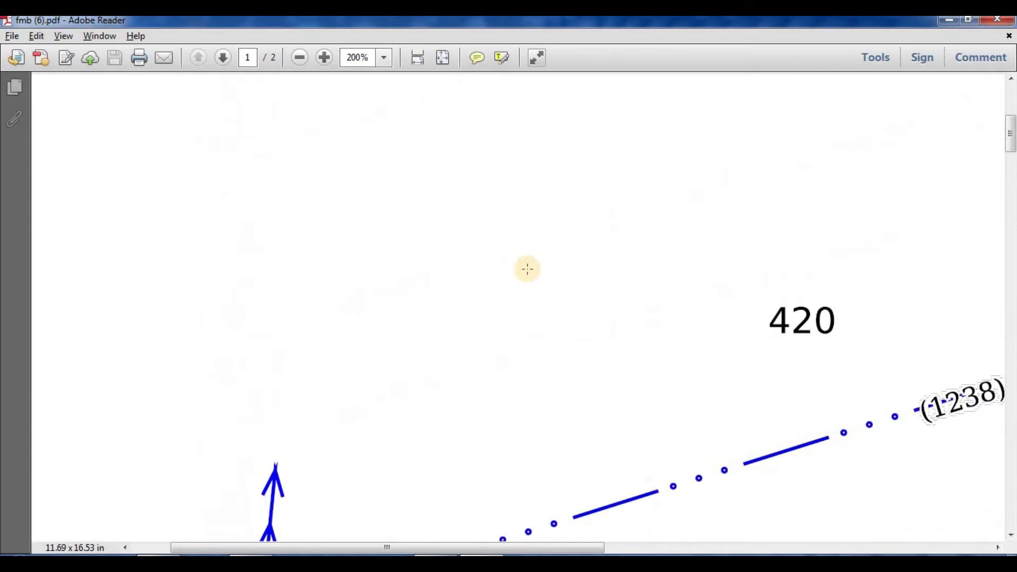
scroll(642, 275, "down", 4)
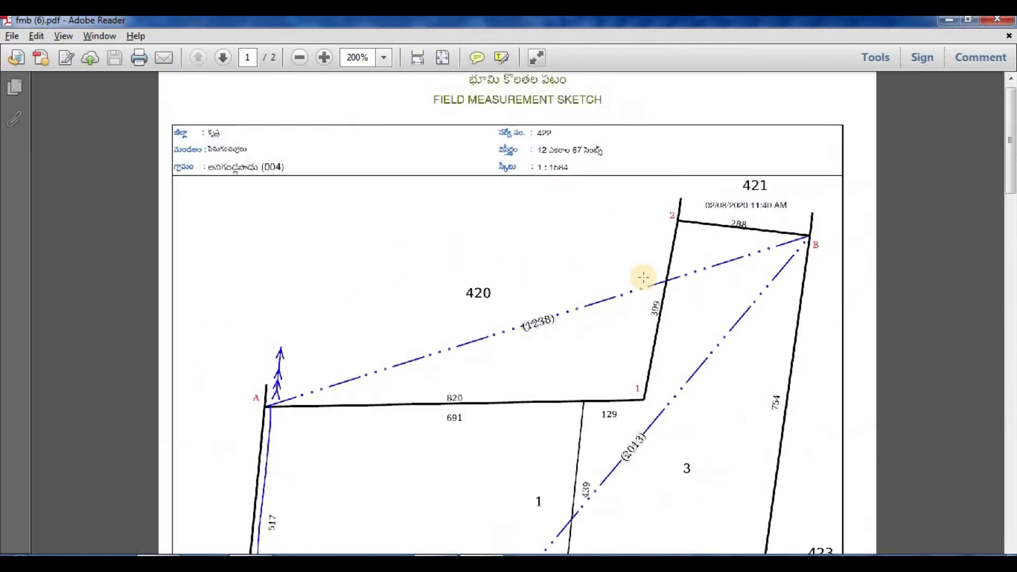
key("alt+Tab")
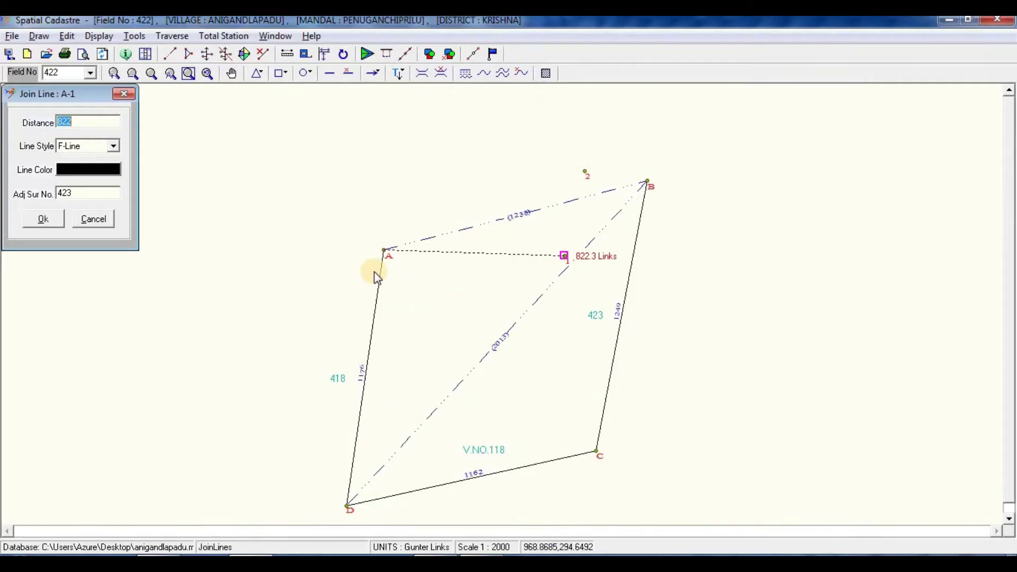
double_click(82, 198)
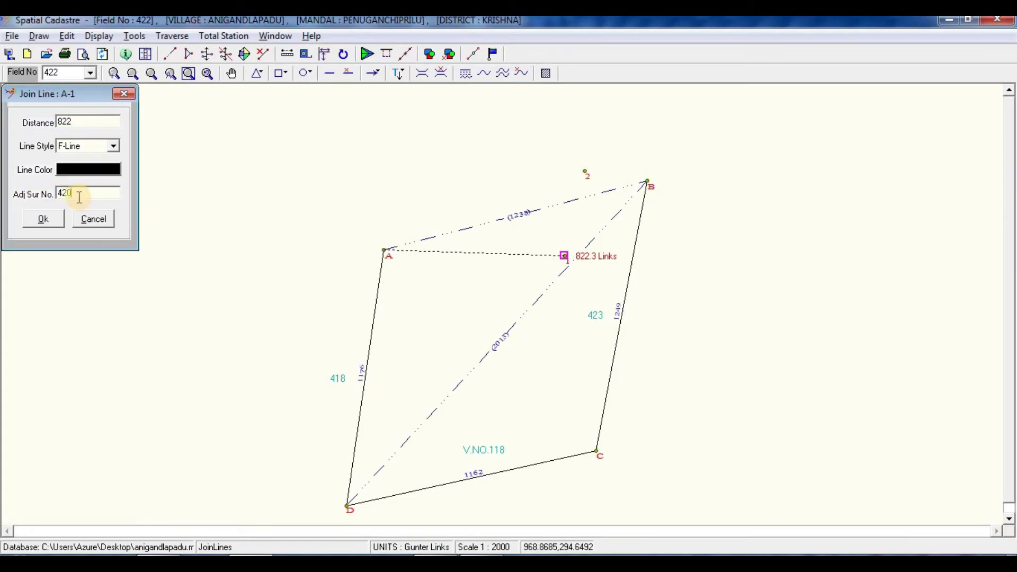
type("420")
left_click(43, 219)
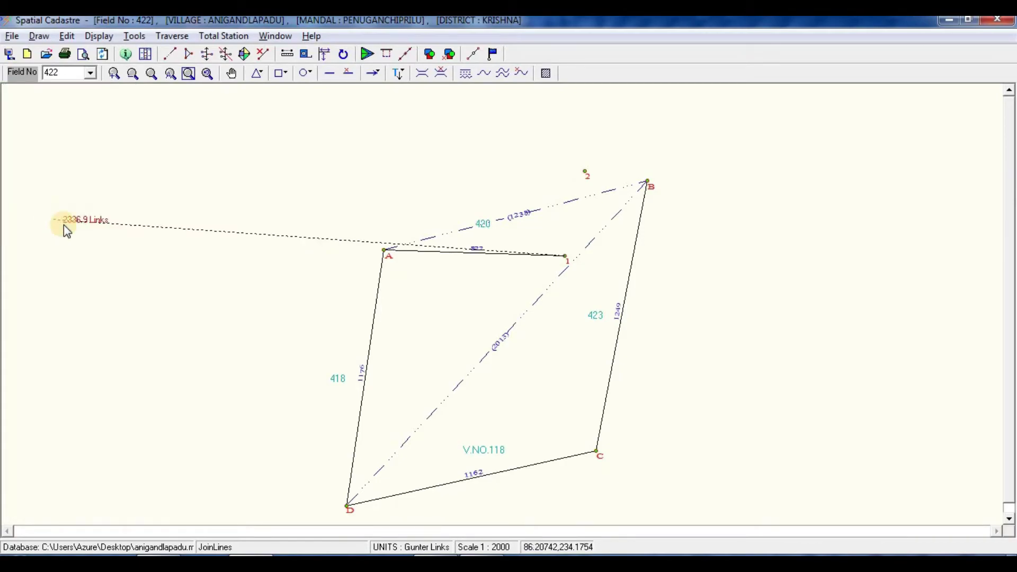
Step: Join 1–2 (399 links) and 2–B (288 links, bordering 421), then end joining
left_click(585, 175)
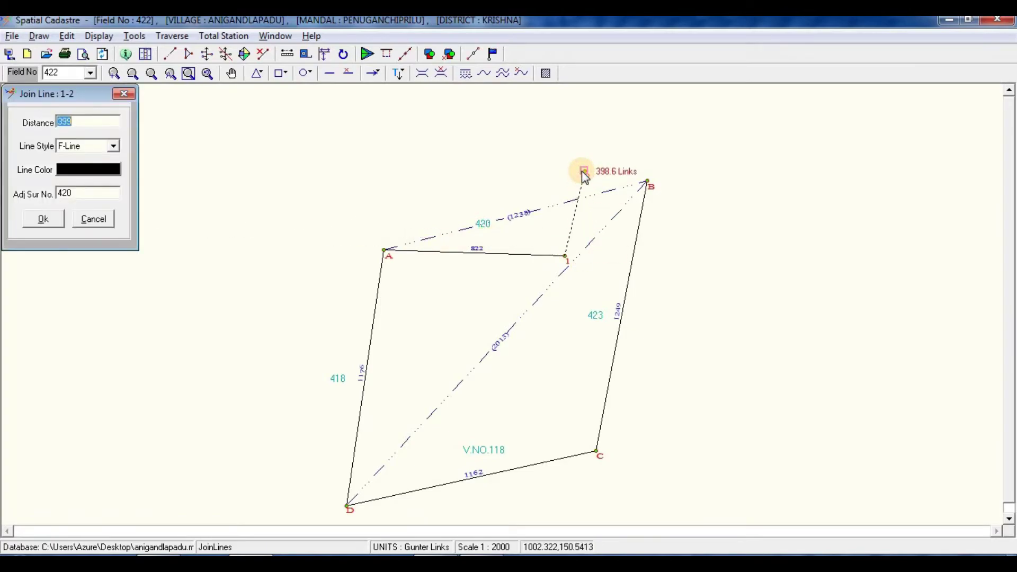
left_click(82, 193)
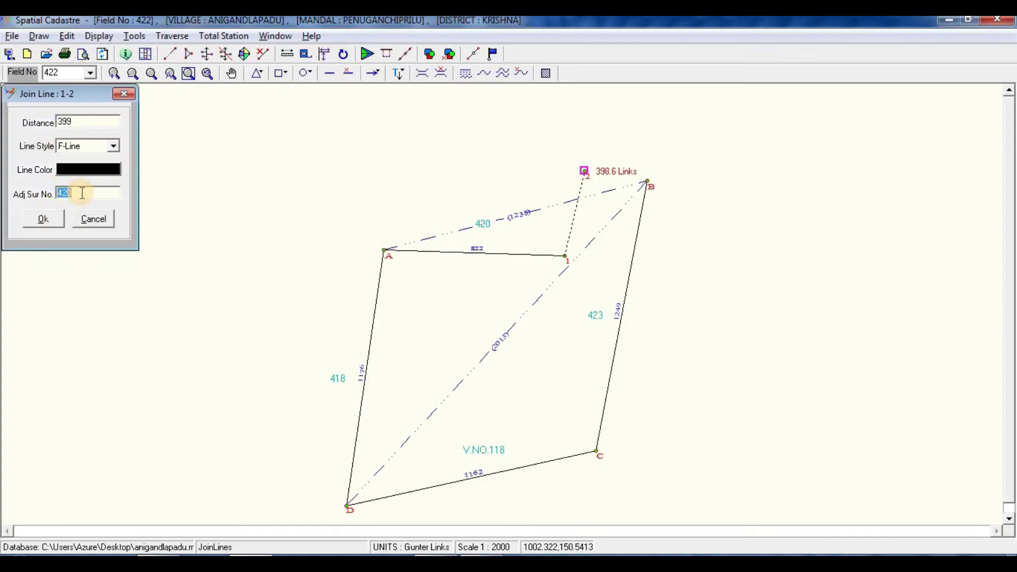
left_click(44, 219)
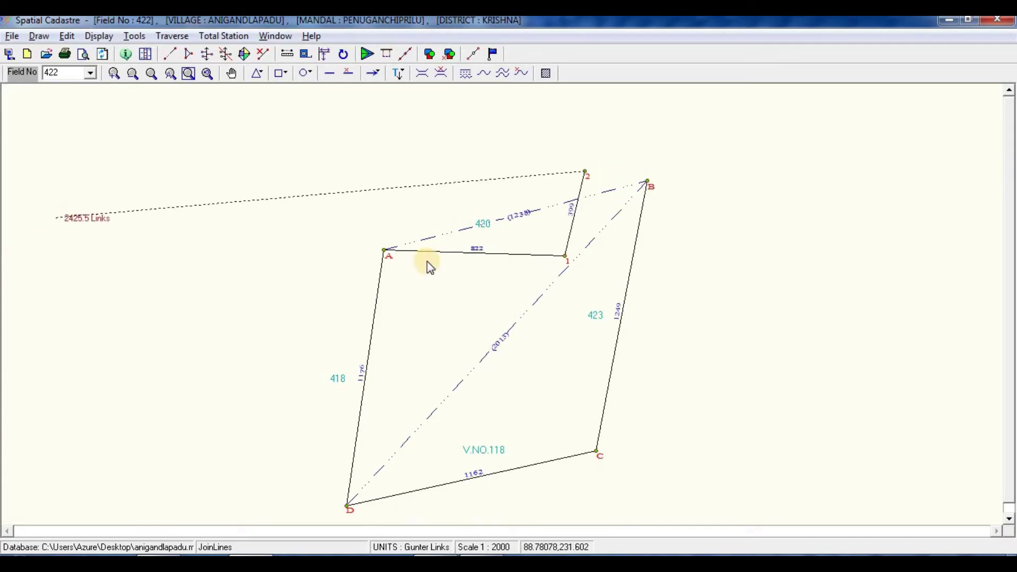
left_click(647, 177)
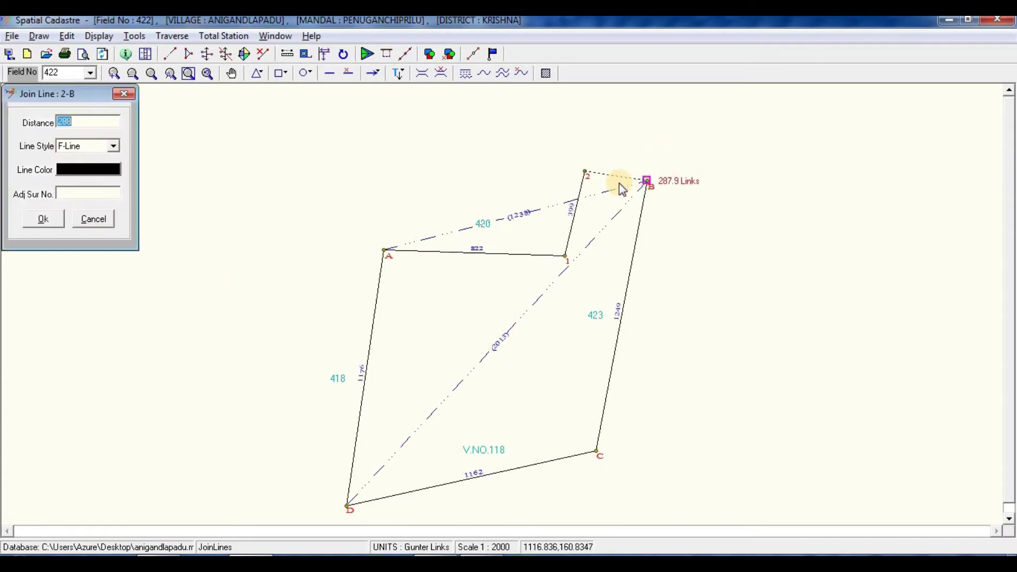
key("alt+Tab")
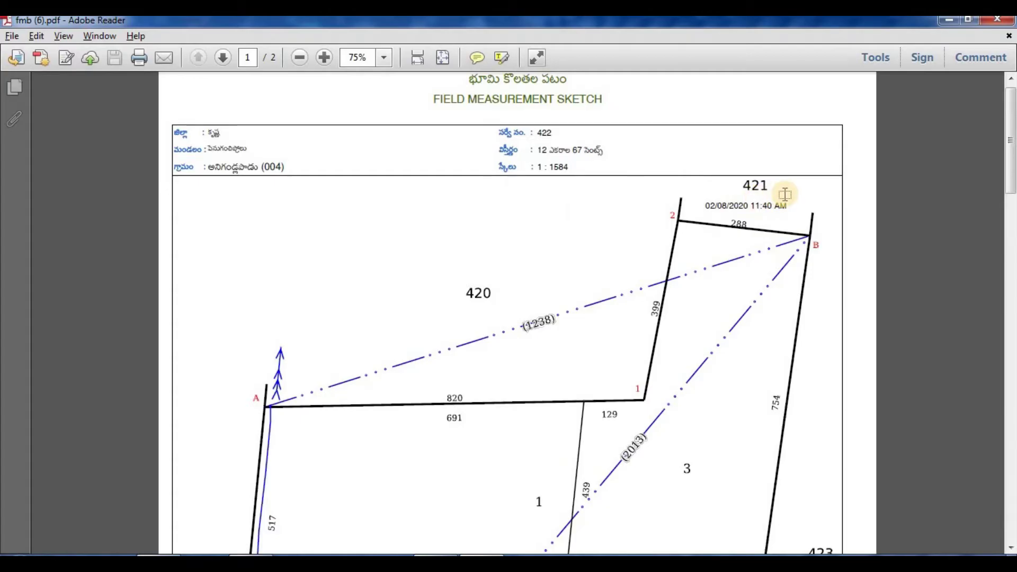
key("alt+Tab")
left_click(82, 194)
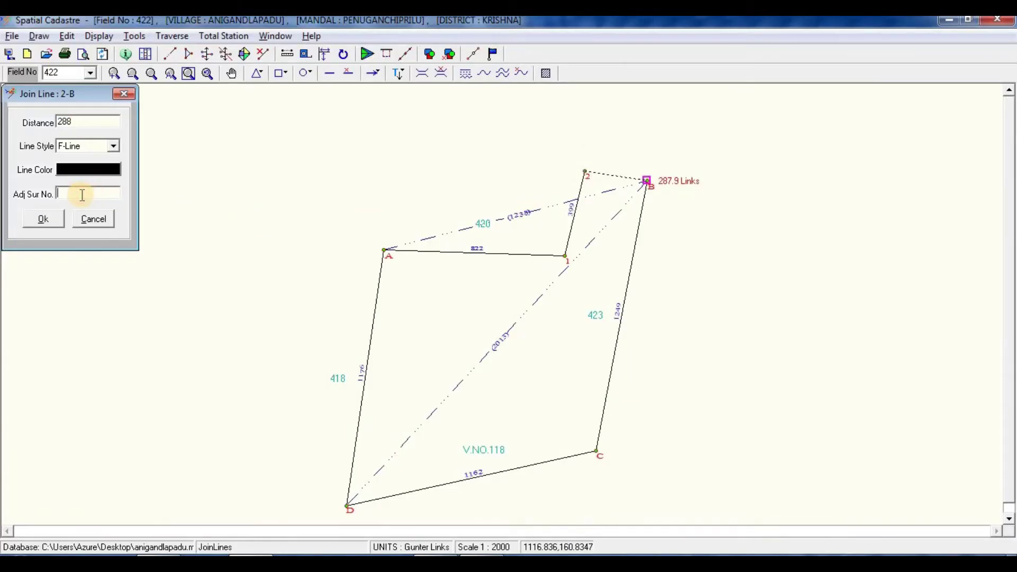
left_click(42, 219)
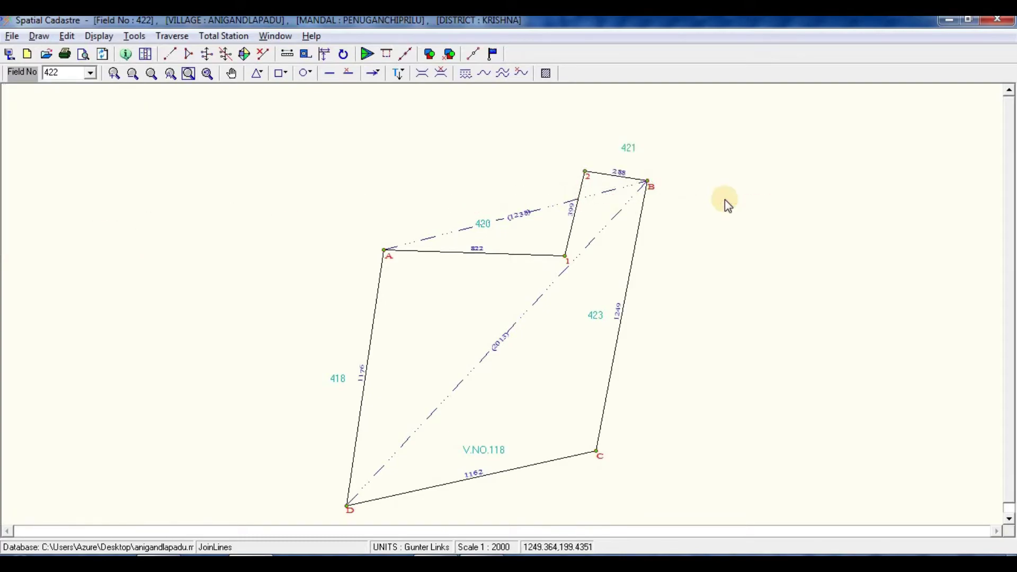
right_click(653, 199)
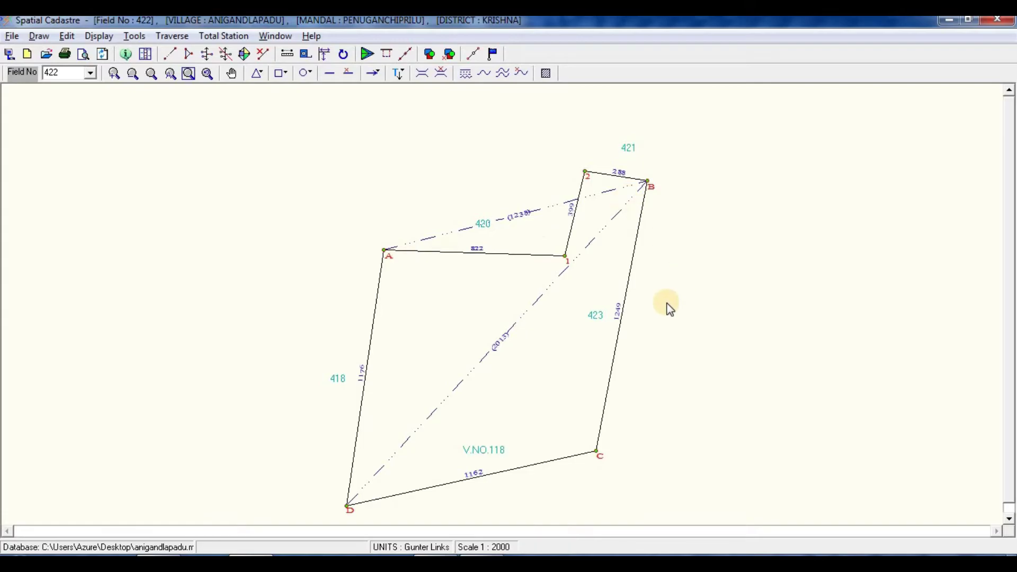
key("alt+Tab")
Step: Place a subdivision point on side D–A 341 links from D, without showing distance from A
scroll(500, 255, "down", 10)
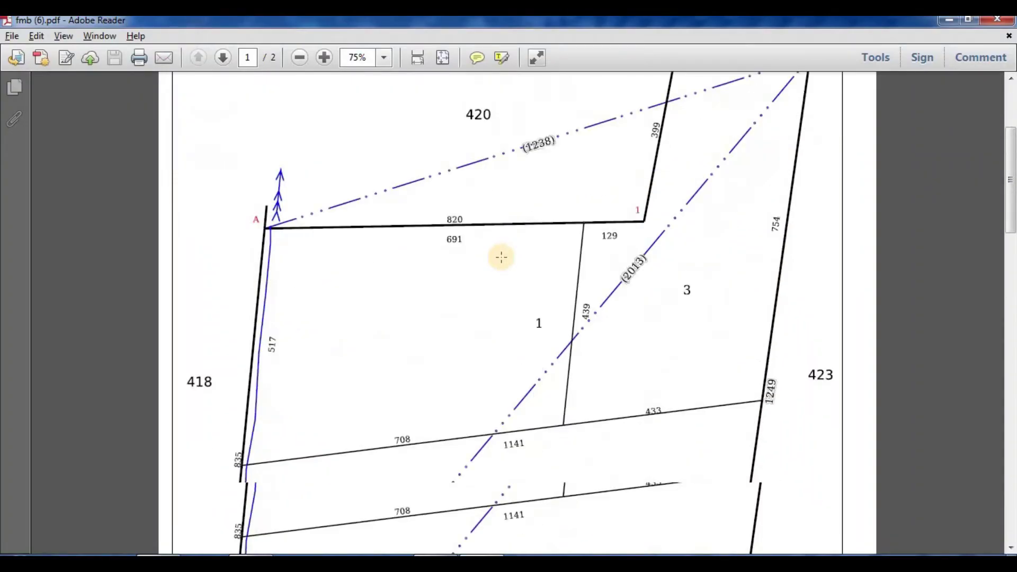
scroll(499, 261, "down", 2)
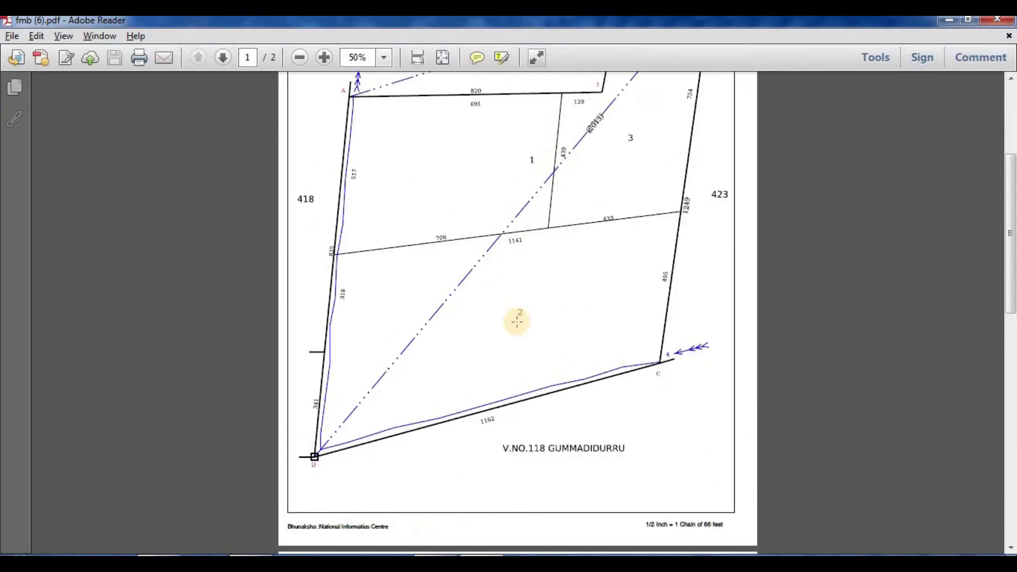
scroll(517, 322, "up", 3)
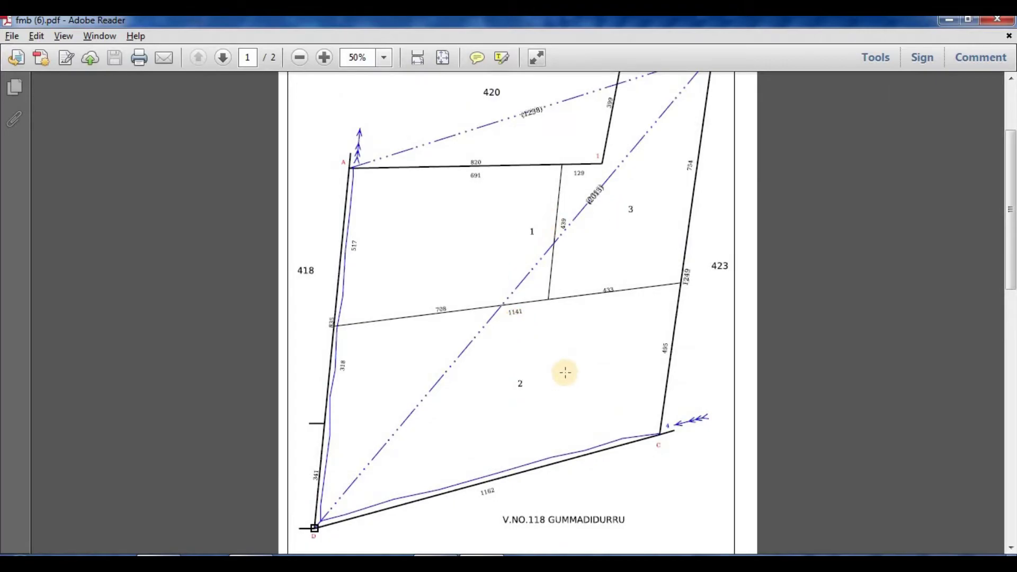
scroll(652, 240, "up", 3)
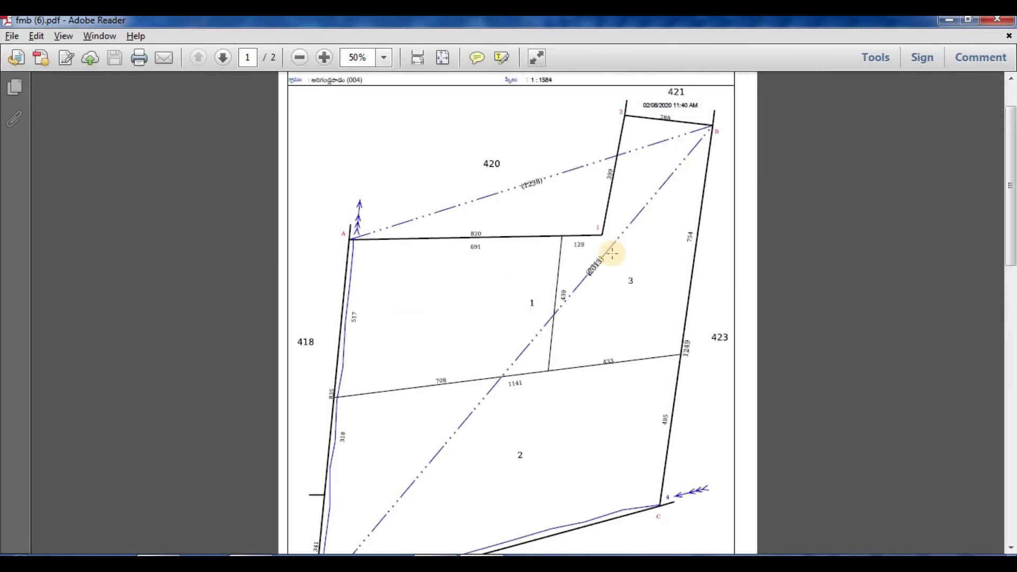
scroll(444, 259, "down", 5)
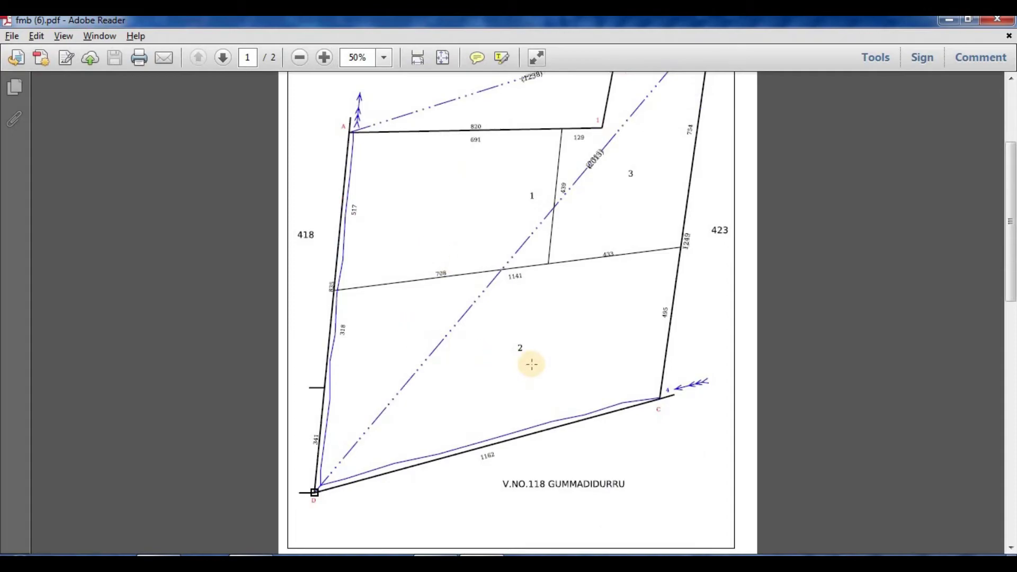
left_click(532, 364)
key("alt+Tab")
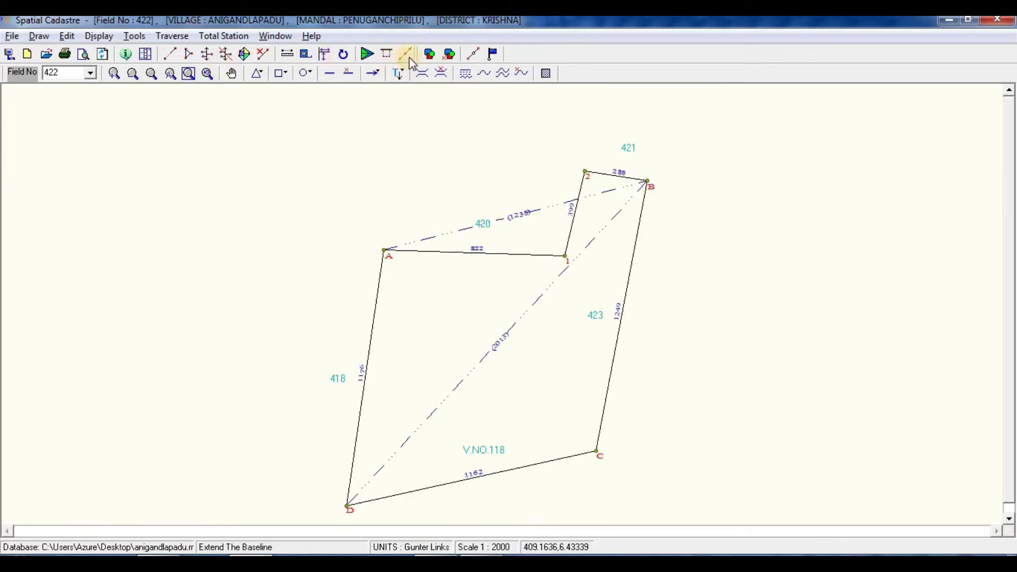
left_click(476, 56)
left_click(350, 503)
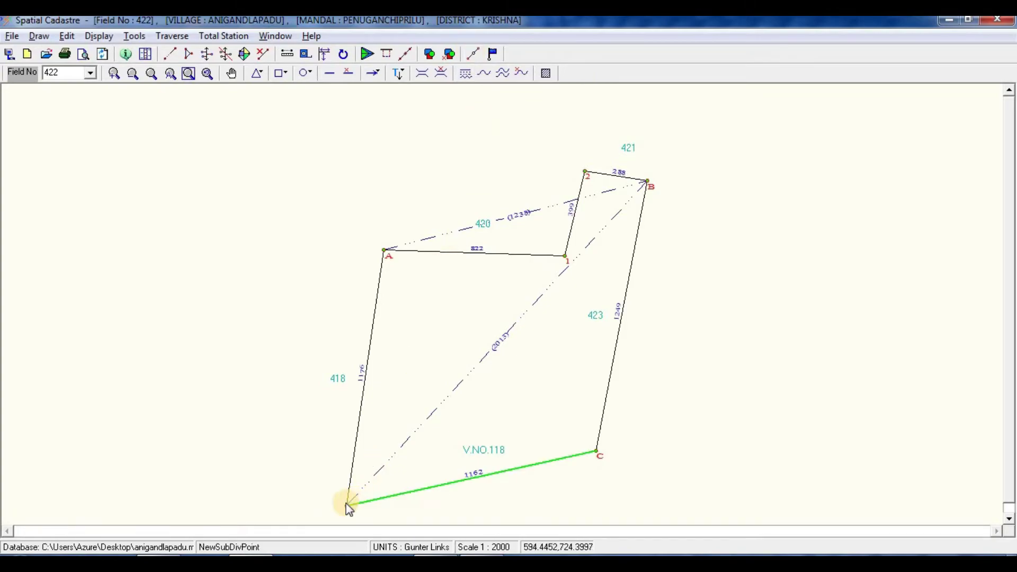
left_click(348, 485)
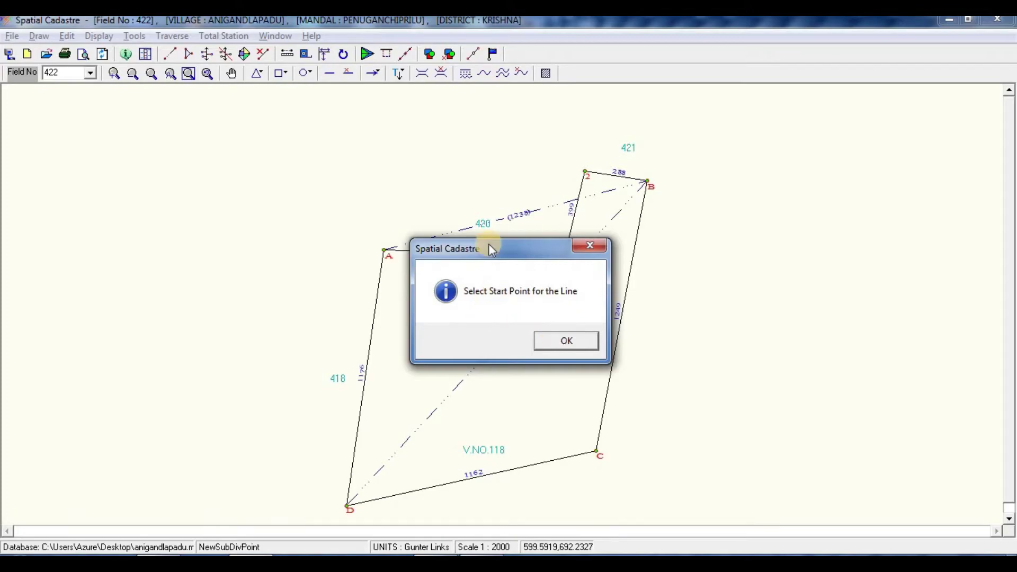
left_click(558, 337)
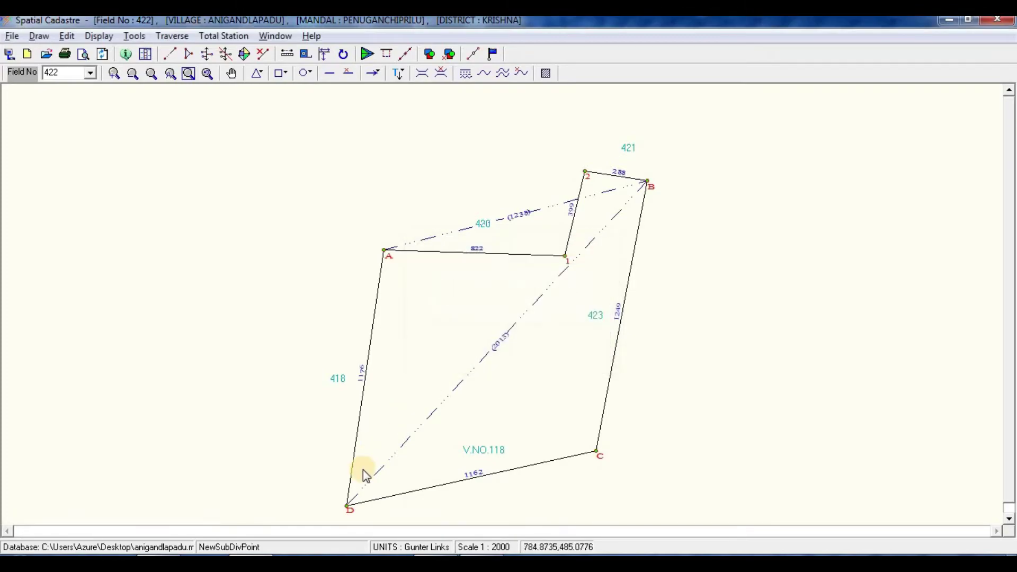
left_click(348, 506)
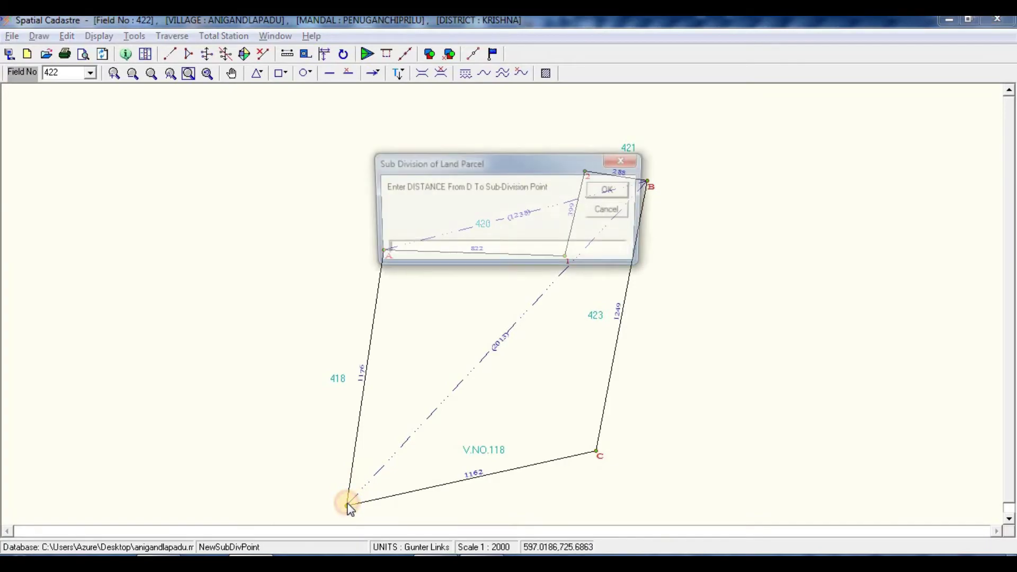
key("alt+Tab")
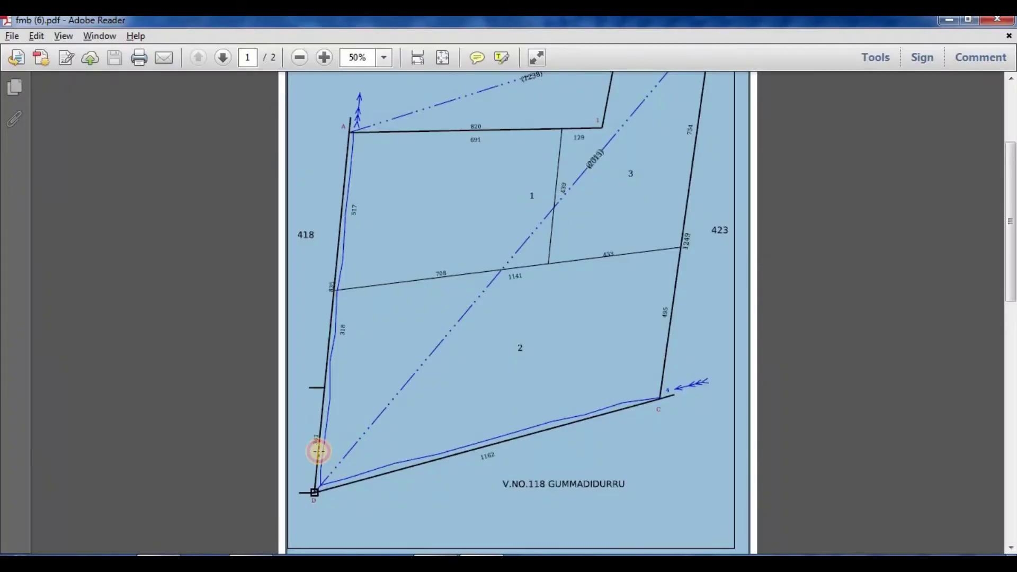
scroll(318, 447, "up", 3)
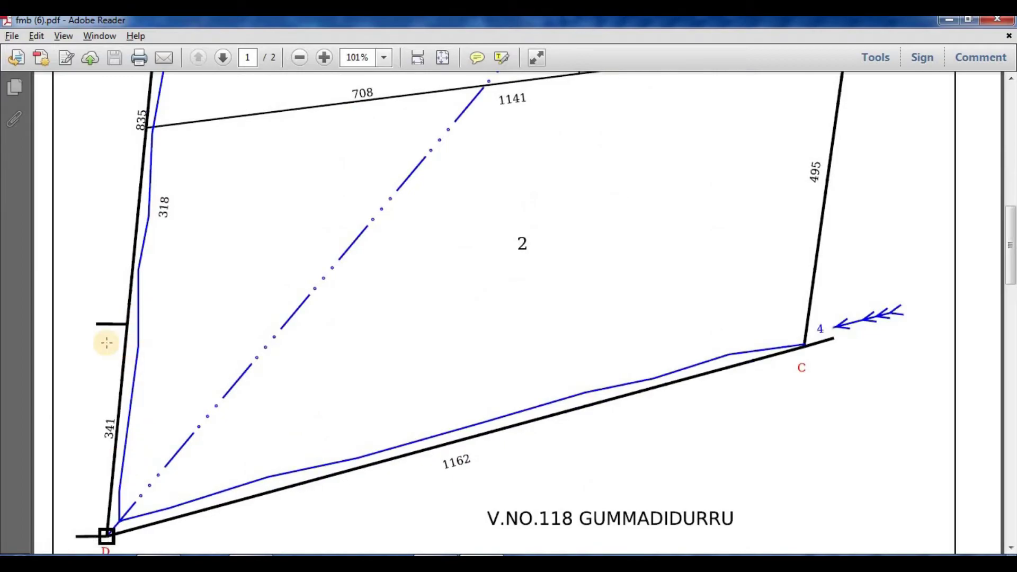
key("alt+Tab")
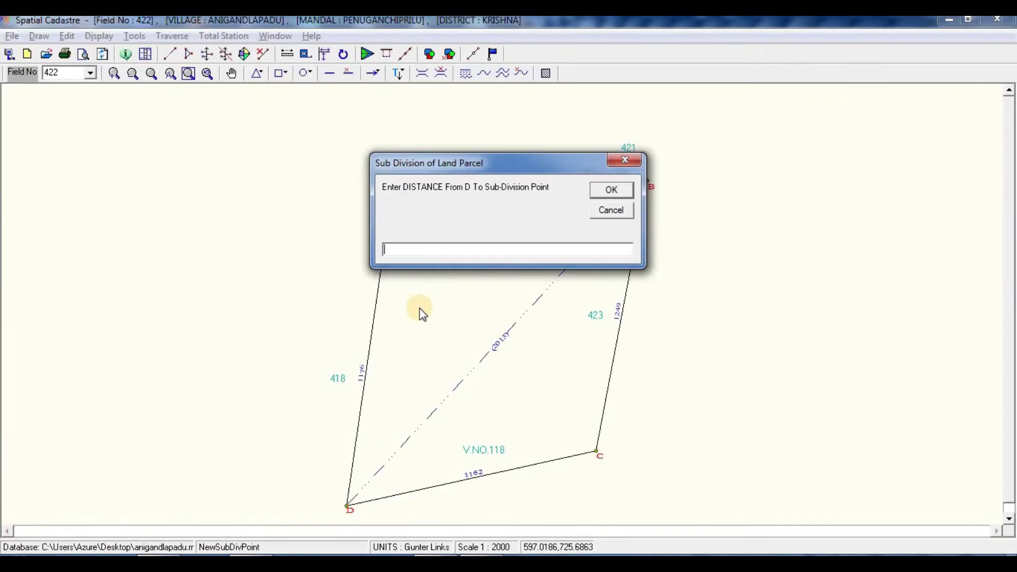
type("341")
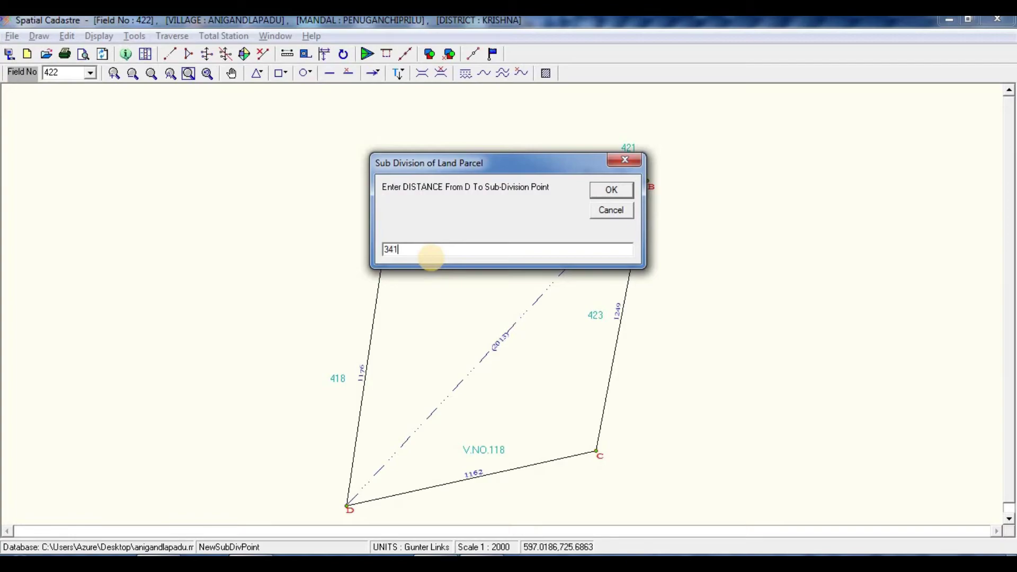
left_click(619, 190)
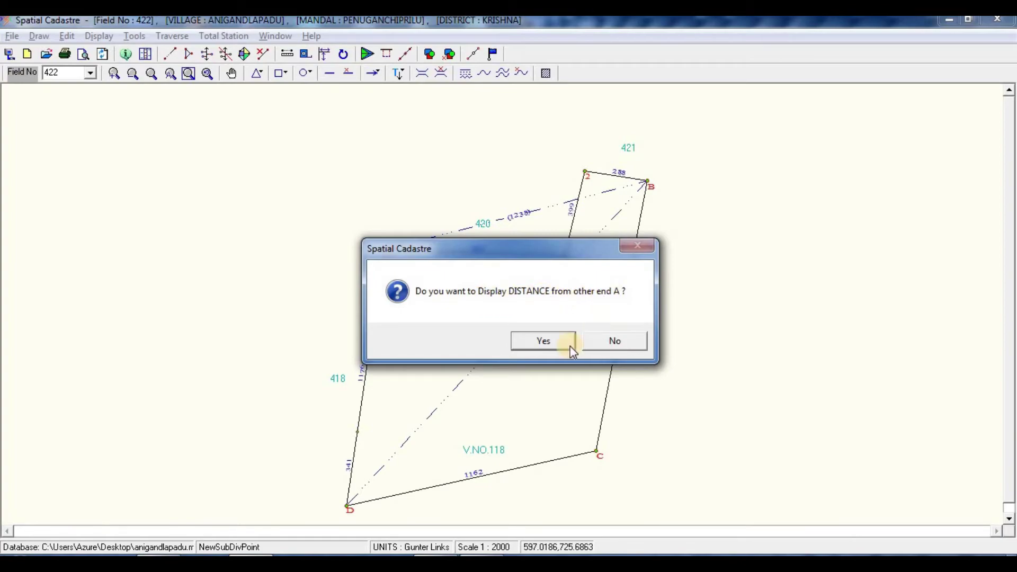
left_click(613, 341)
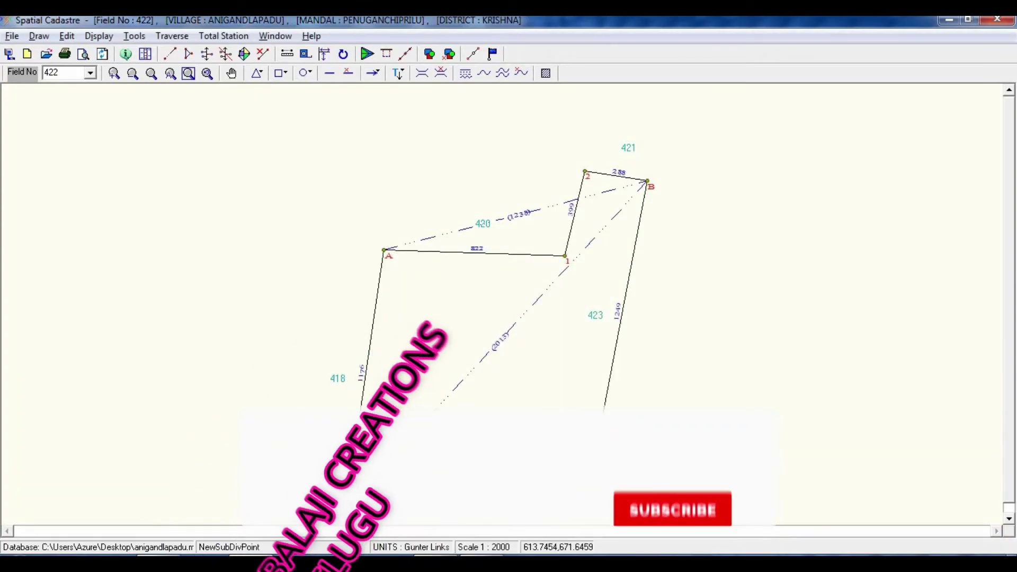
Step: Place a second D–A point at 341+318 from D, showing the 517 remainder to A
key("alt+Tab")
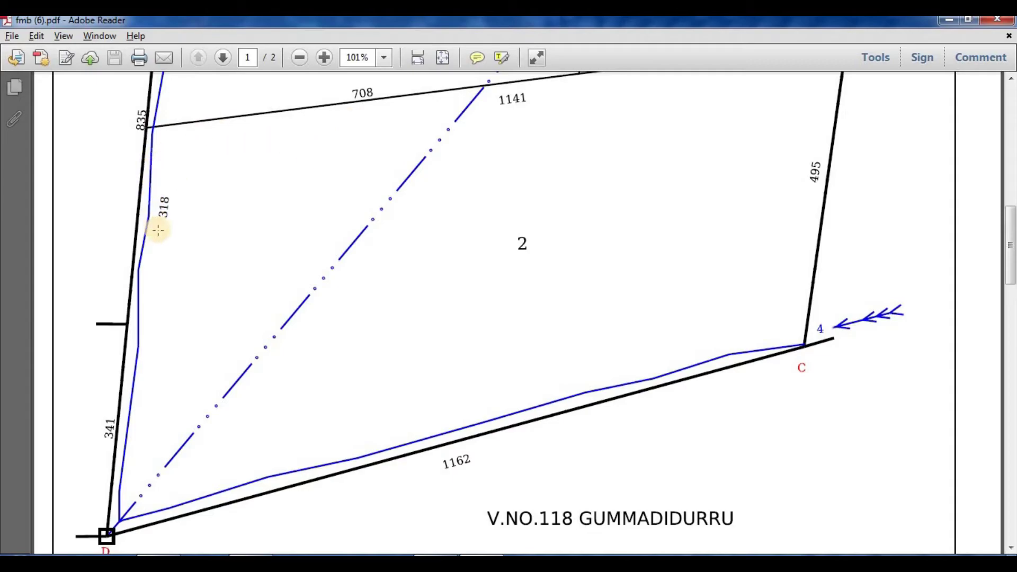
key("alt+Tab")
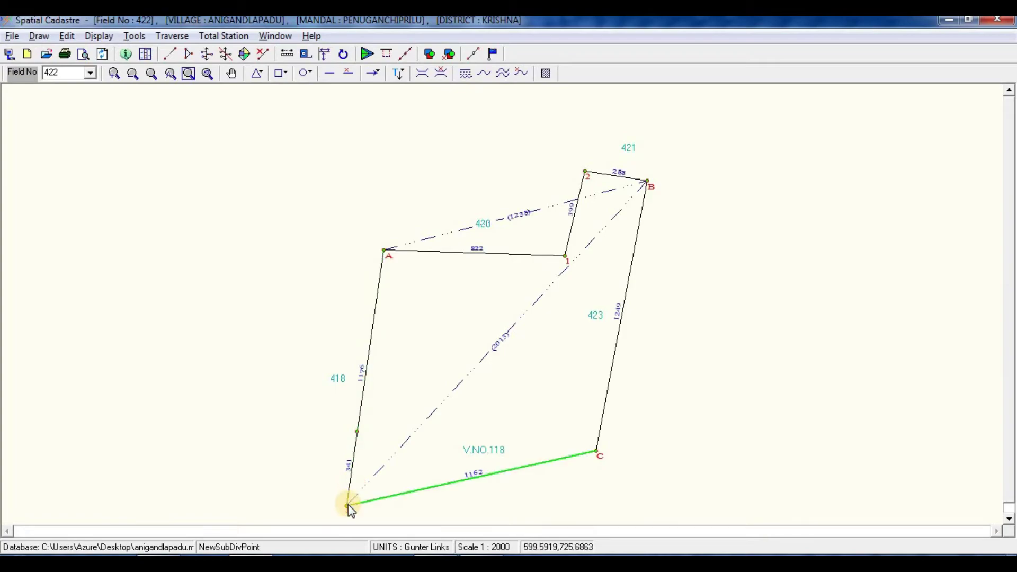
left_click(349, 489)
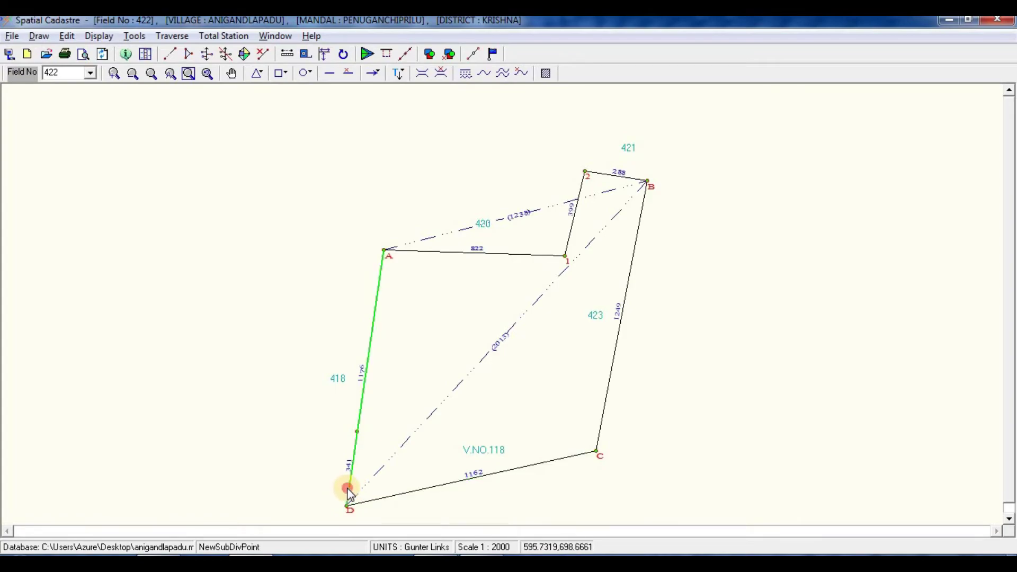
left_click(553, 343)
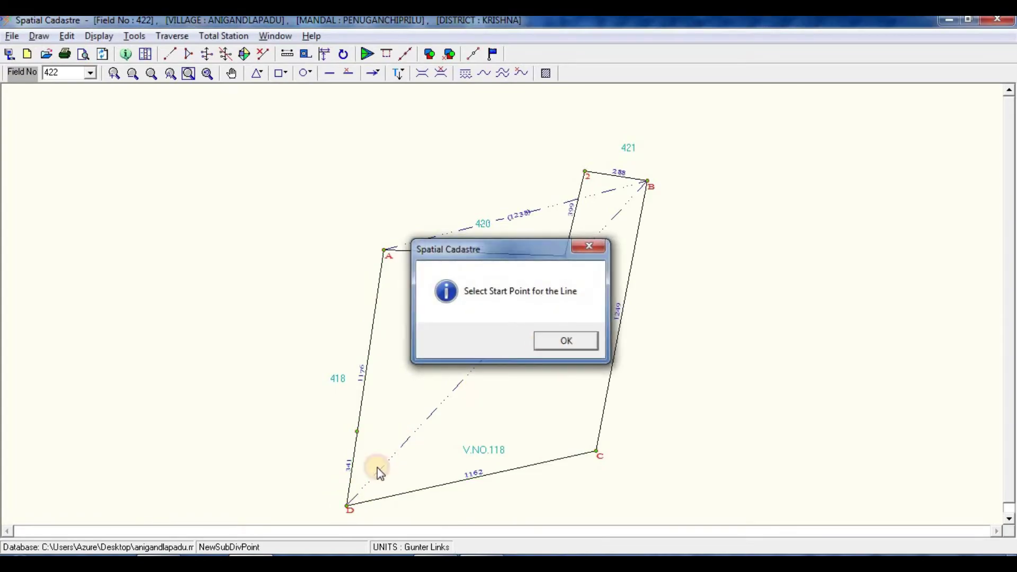
left_click(349, 505)
left_click(431, 248)
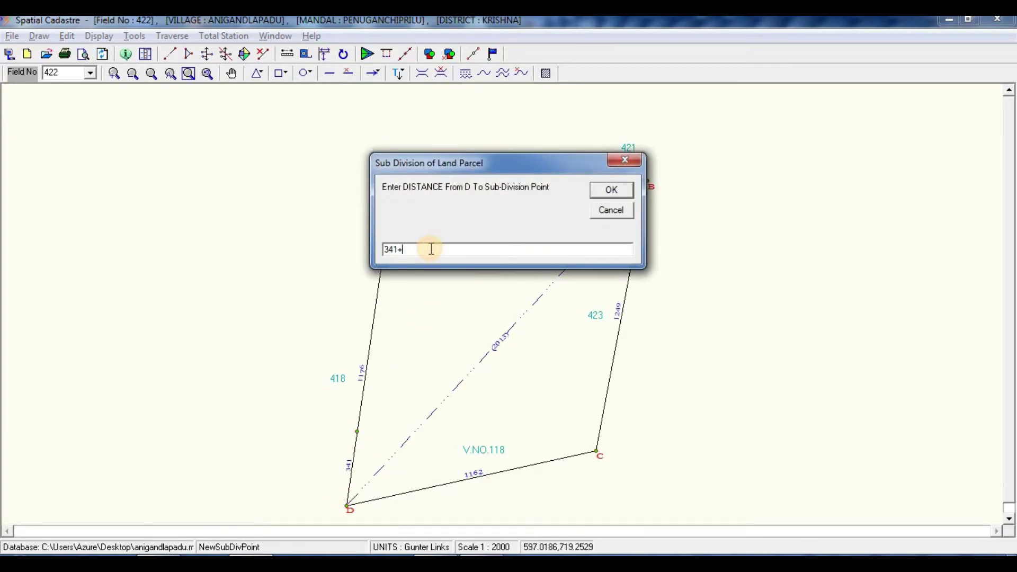
key("Return")
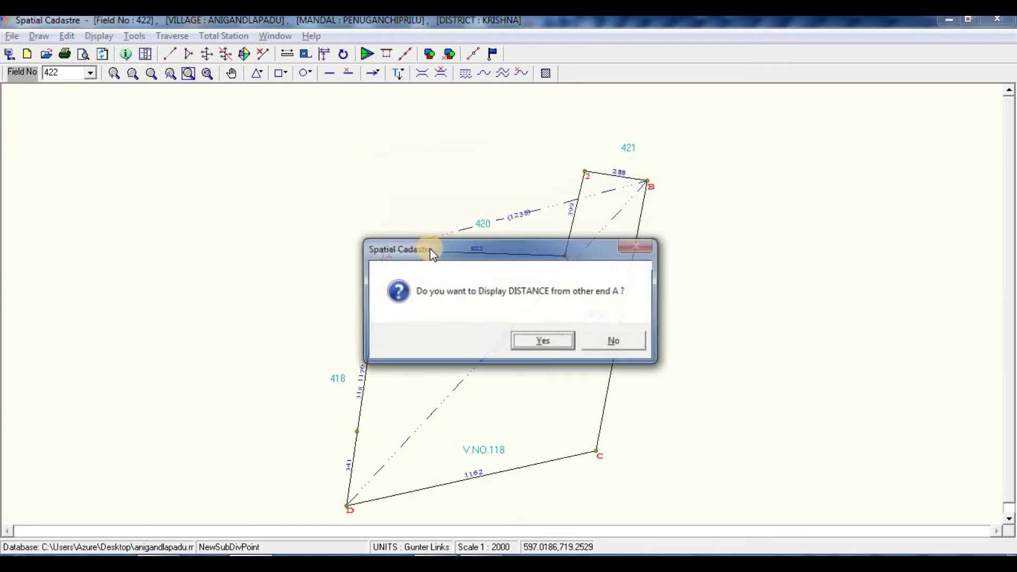
left_click(545, 340)
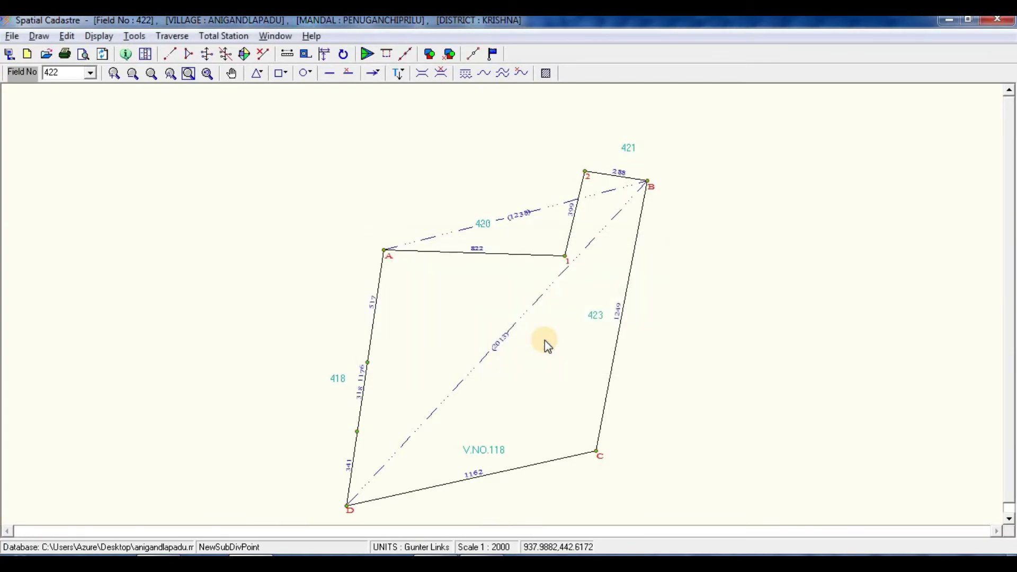
Step: Mark a subdivision point on side C–B 495 links from C, also labelling 754 from B
key("alt+Tab")
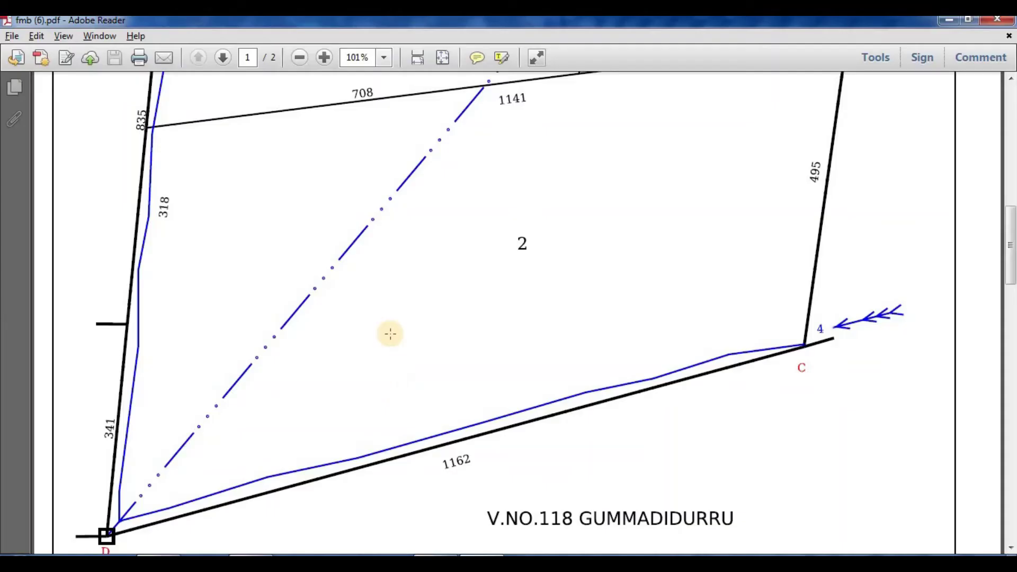
scroll(286, 272, "down", 1)
scroll(284, 267, "up", 3)
scroll(282, 266, "up", 3)
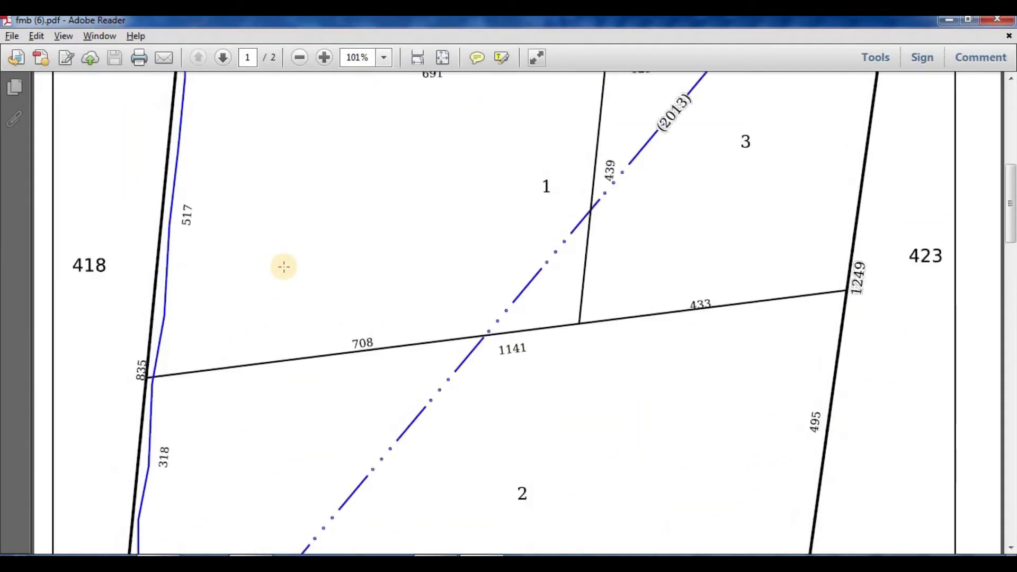
scroll(297, 263, "down", 3)
scroll(304, 268, "down", 2, "ctrl")
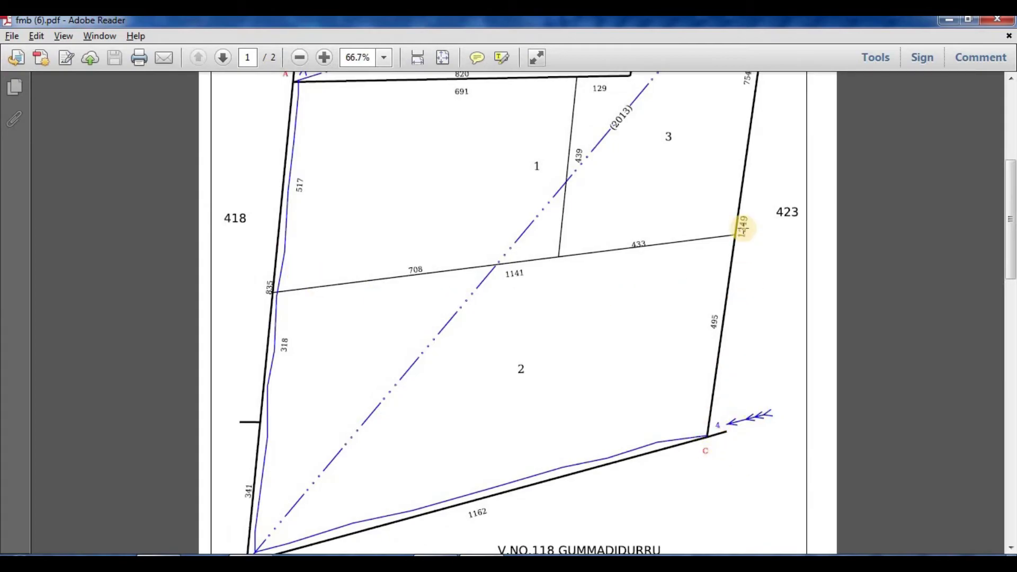
scroll(743, 228, "down", 2)
scroll(749, 195, "up", 5)
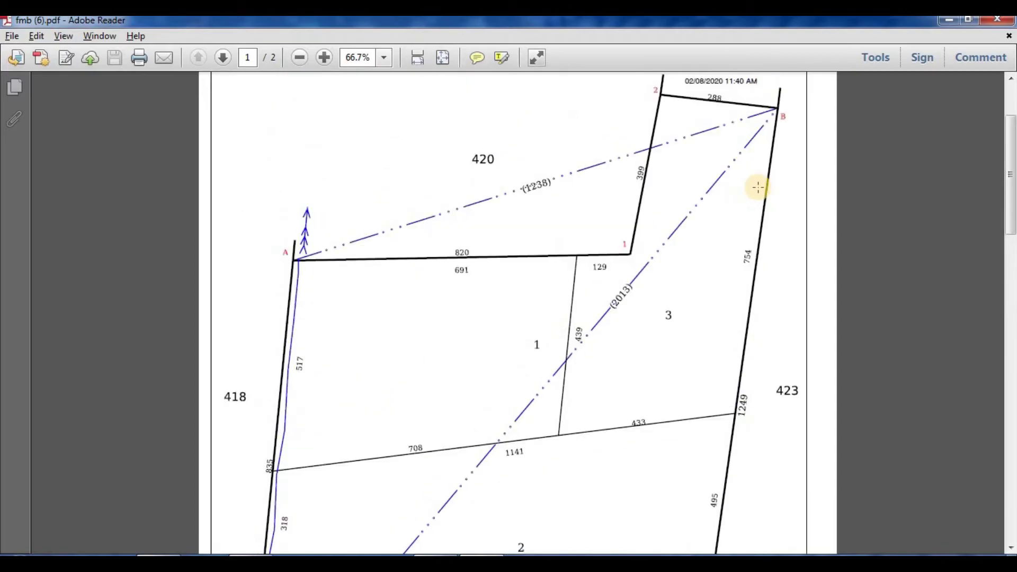
scroll(742, 289, "down", 3)
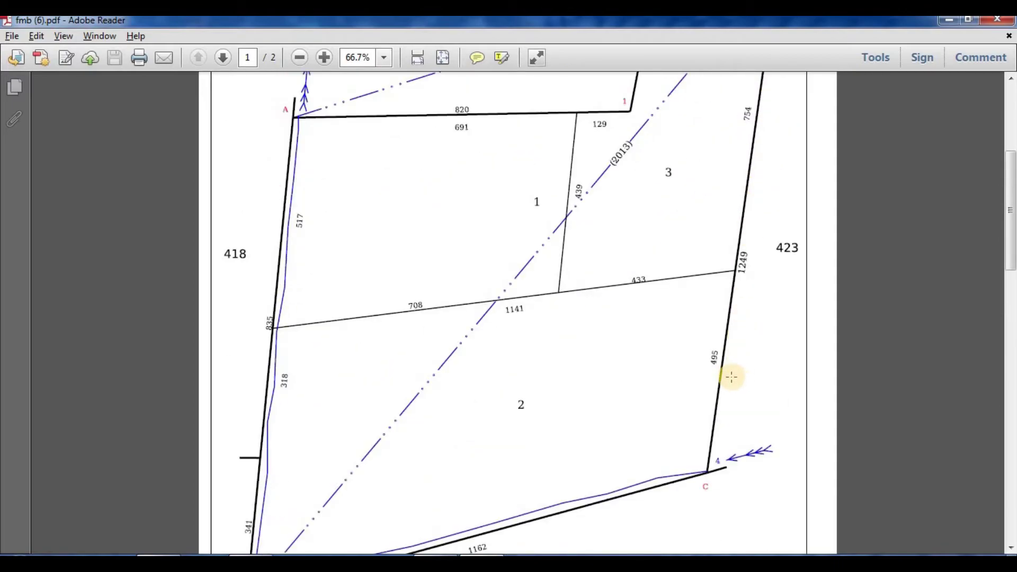
key("alt+Tab")
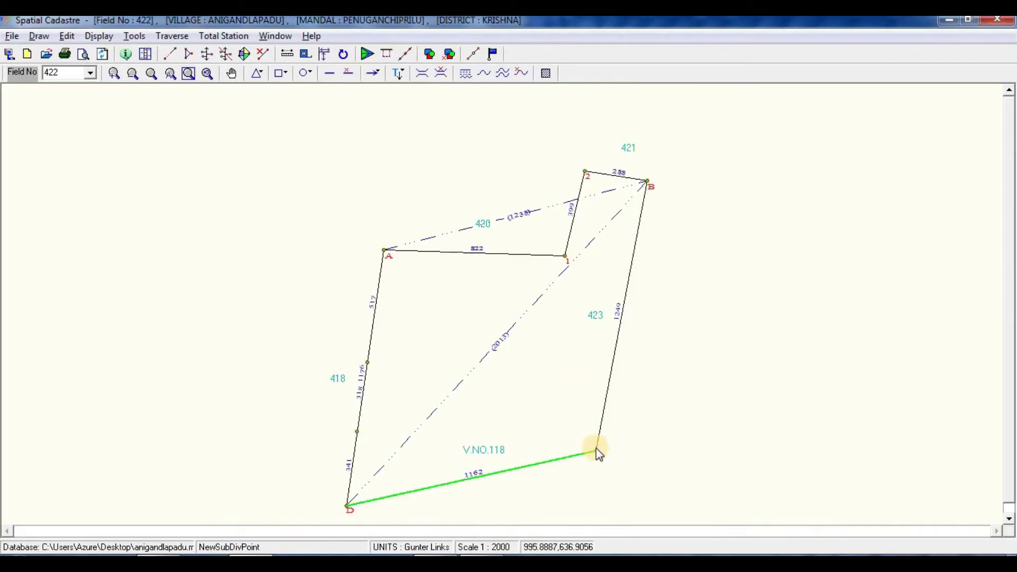
left_click(598, 443)
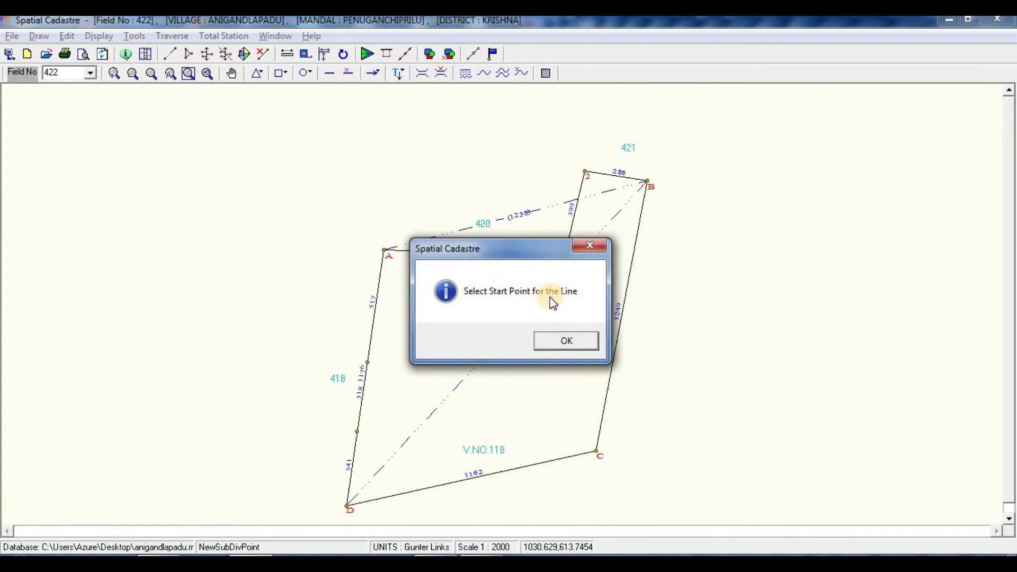
left_click(568, 341)
left_click(596, 450)
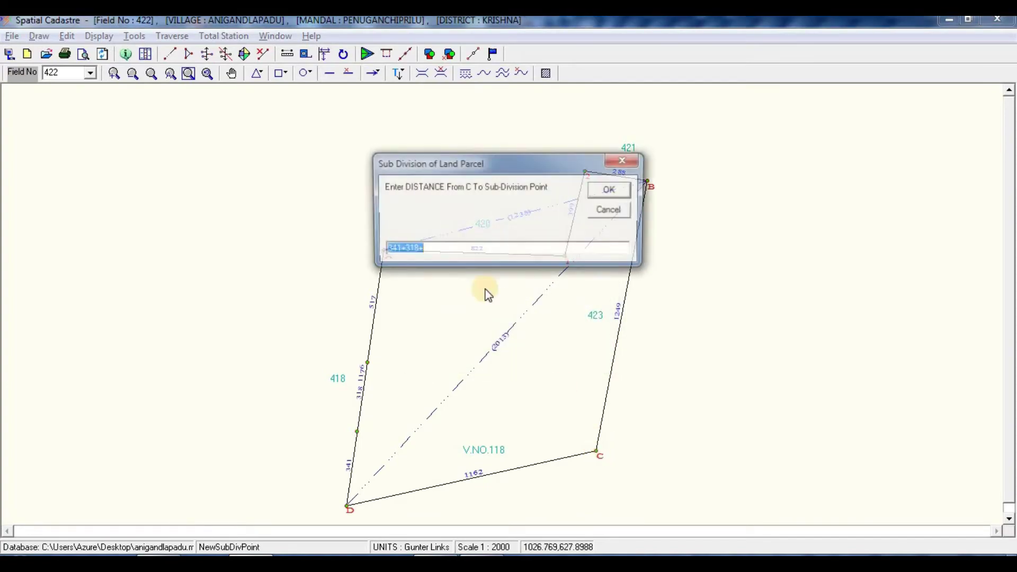
left_click(465, 248)
key("alt+Tab")
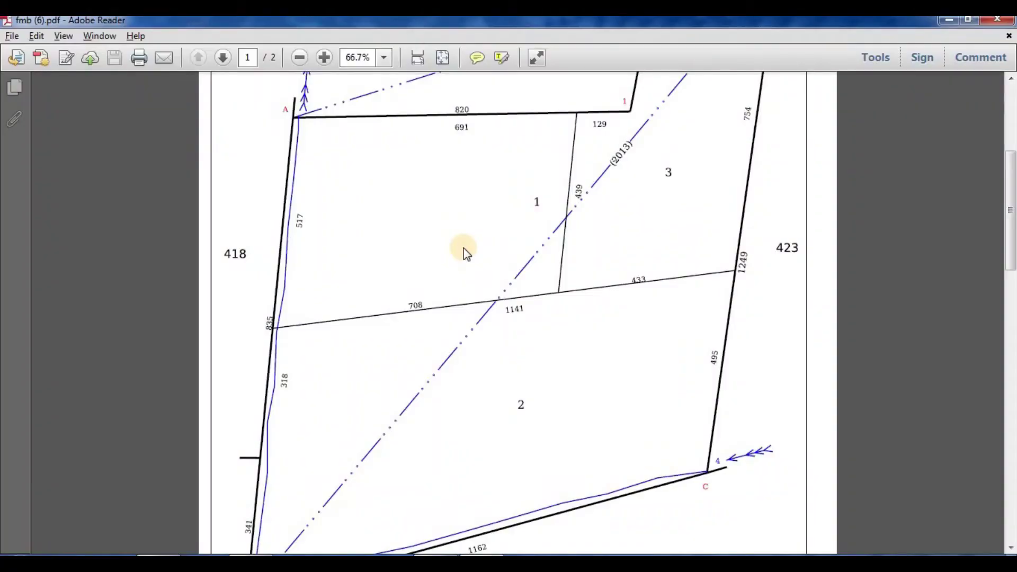
key("alt+Tab")
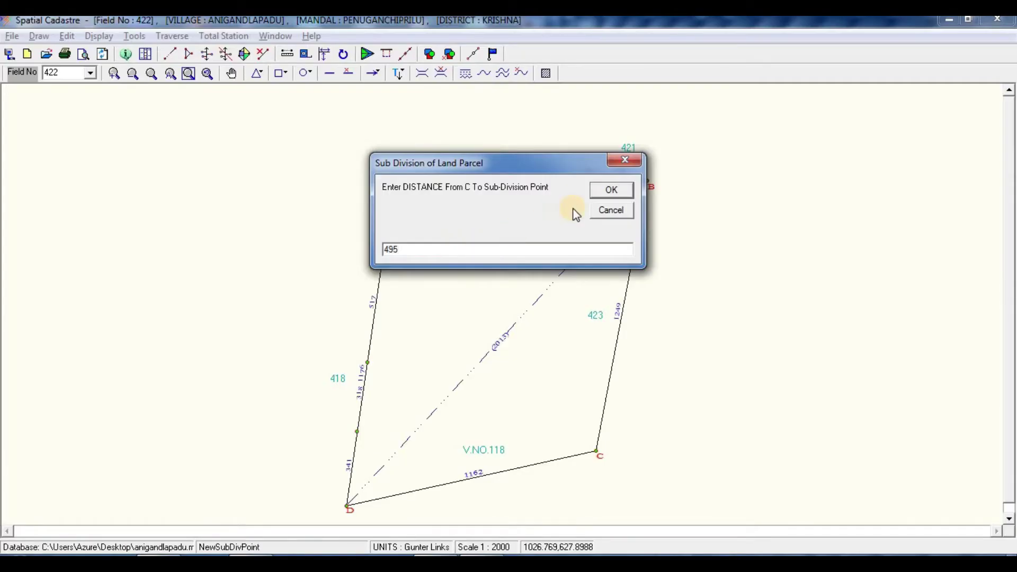
left_click(605, 188)
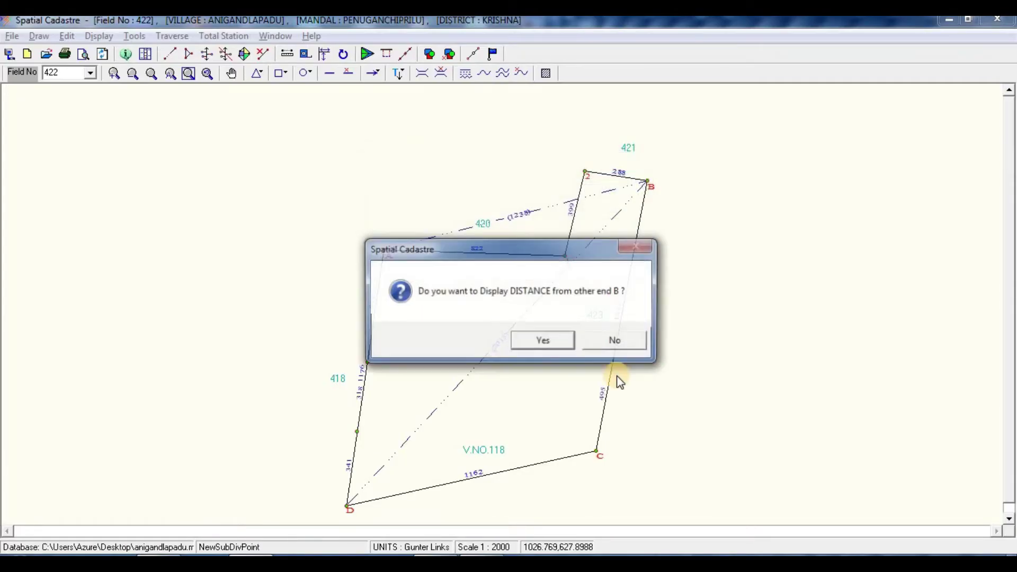
left_click(557, 343)
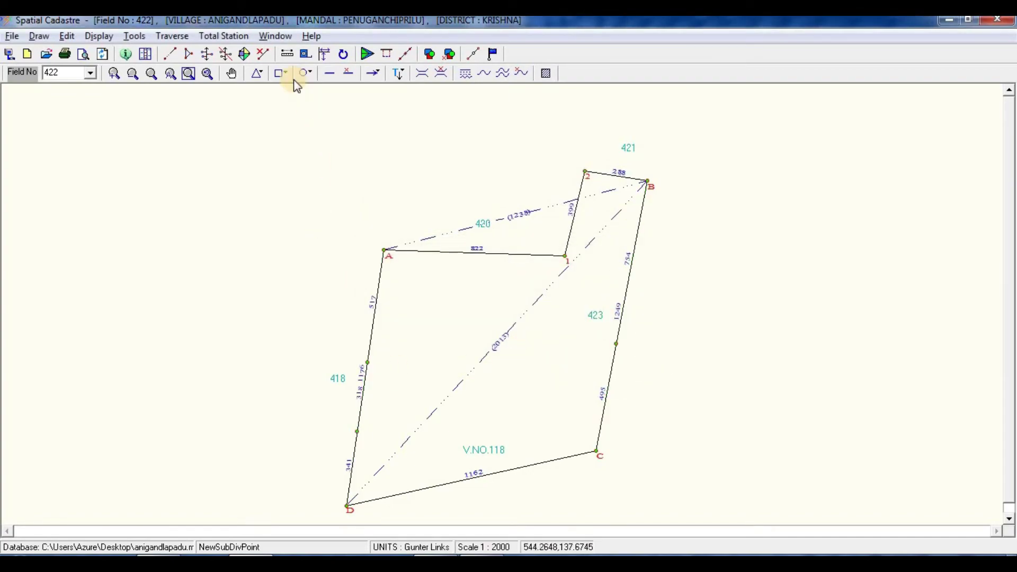
Step: Join the D–A subdivision point to the C–B point with a 1135-link F-Line divider
left_click(245, 55)
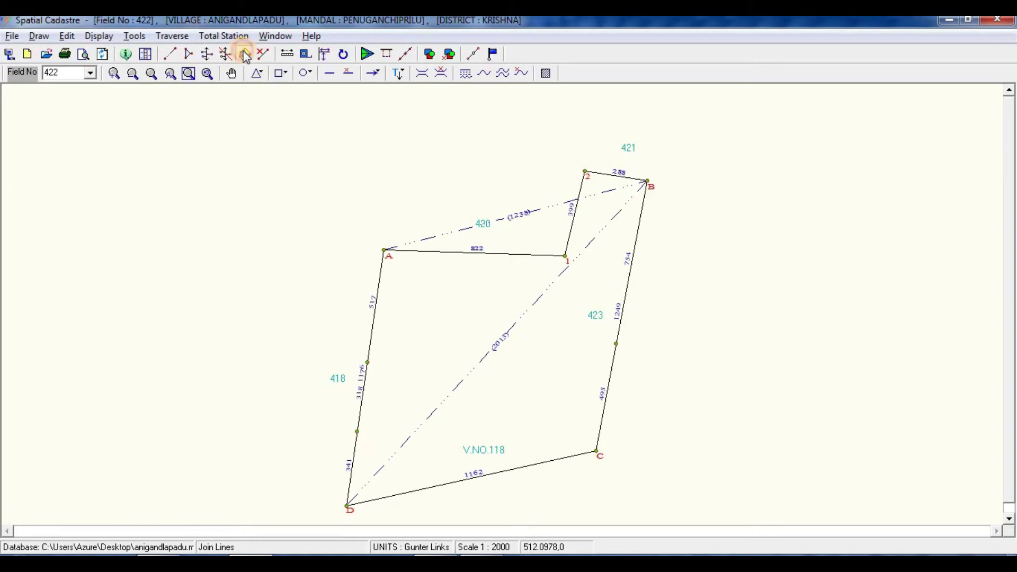
left_click(368, 361)
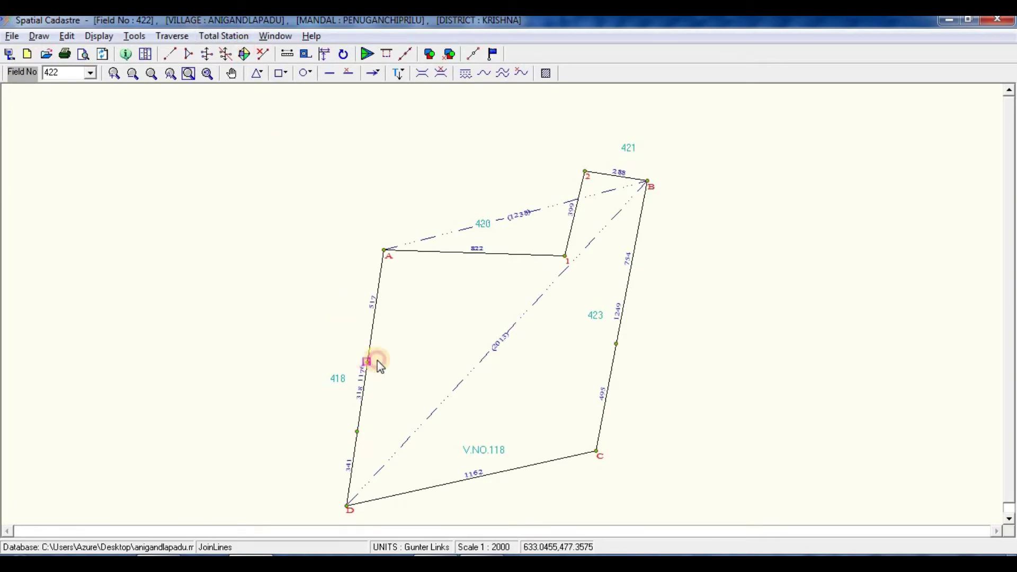
left_click(613, 343)
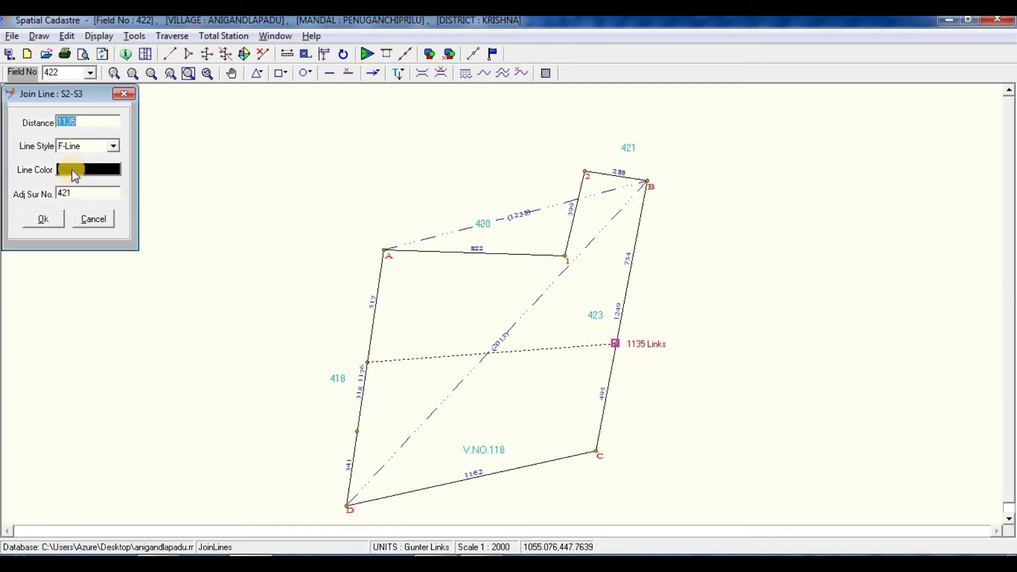
double_click(76, 194)
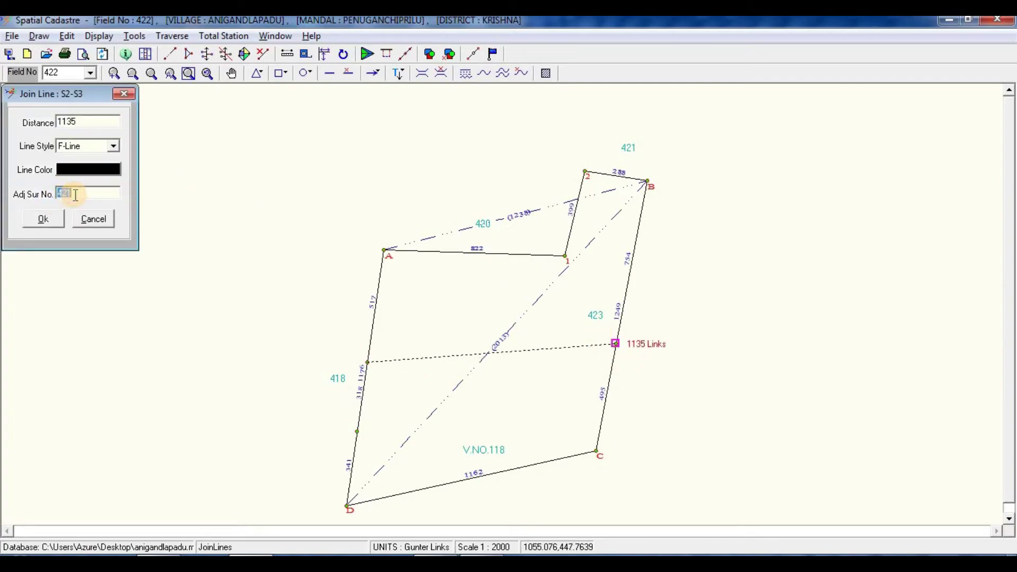
left_click(55, 219)
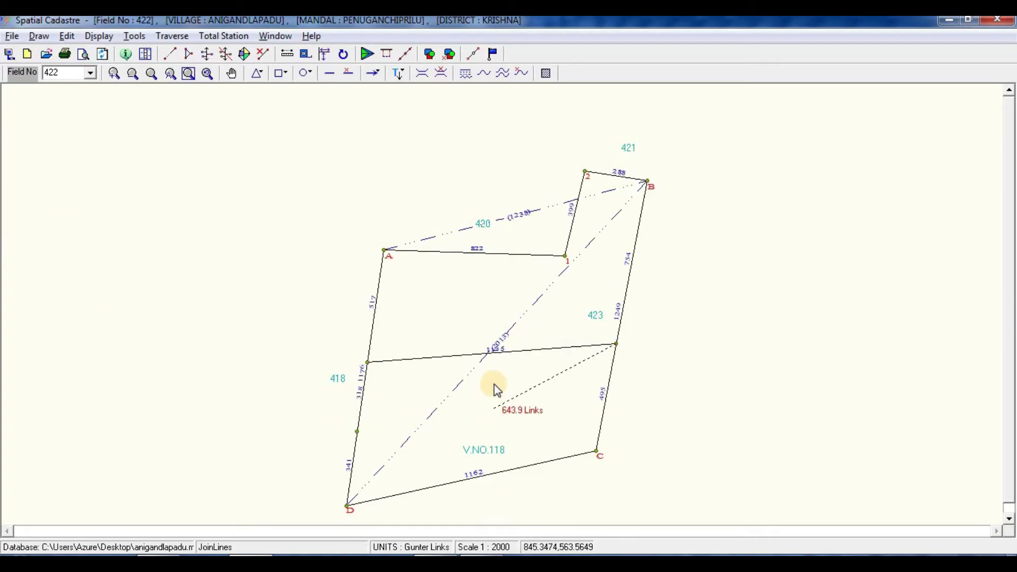
key("alt+Tab")
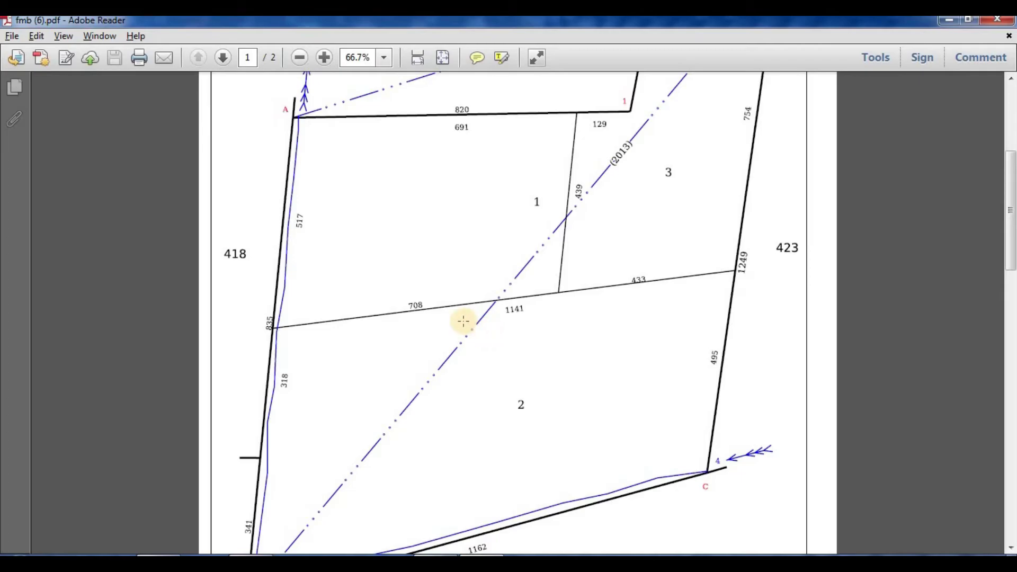
key("alt+Tab")
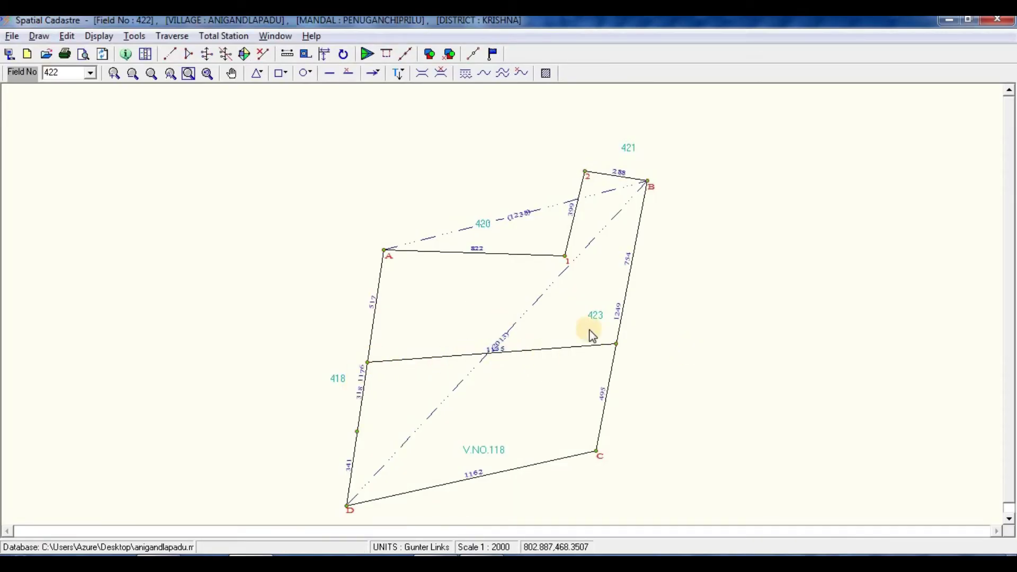
Step: Add a subdivision point on the cross line 708 links from S2, labelling the distance from S3
left_click(473, 54)
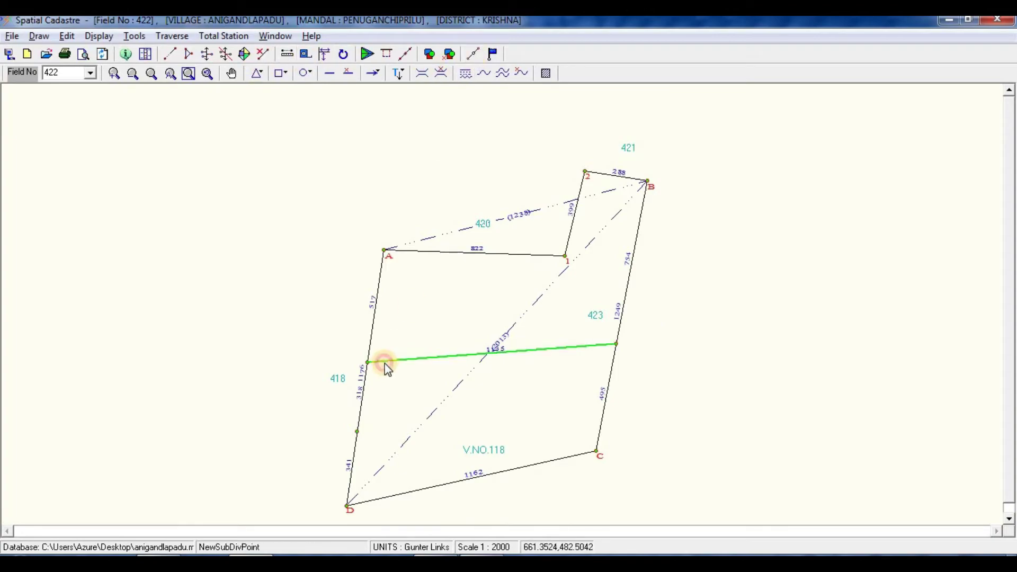
left_click(385, 363)
left_click(534, 350)
left_click(366, 363)
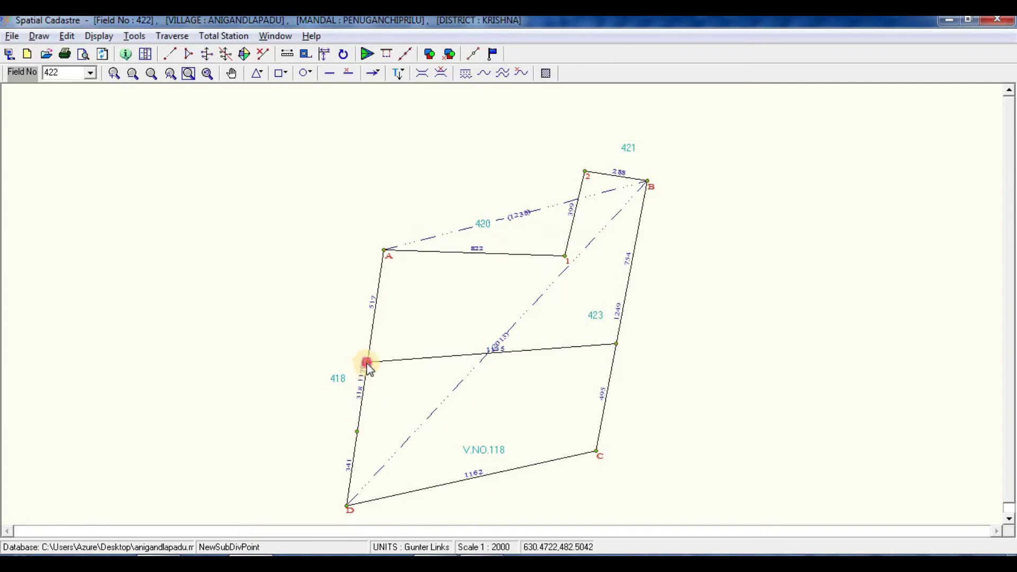
key("alt+Tab")
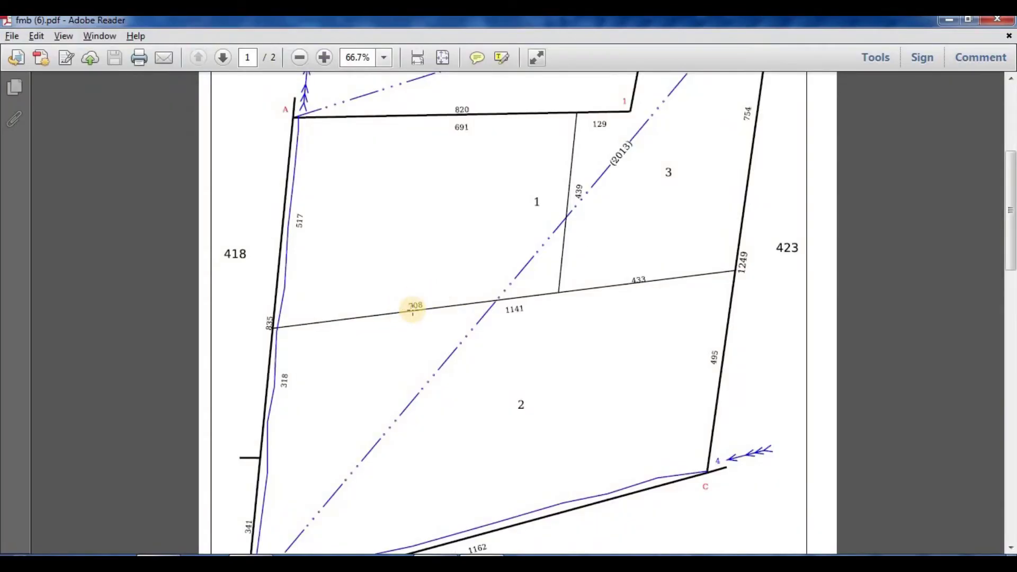
key("alt+Tab")
type("7")
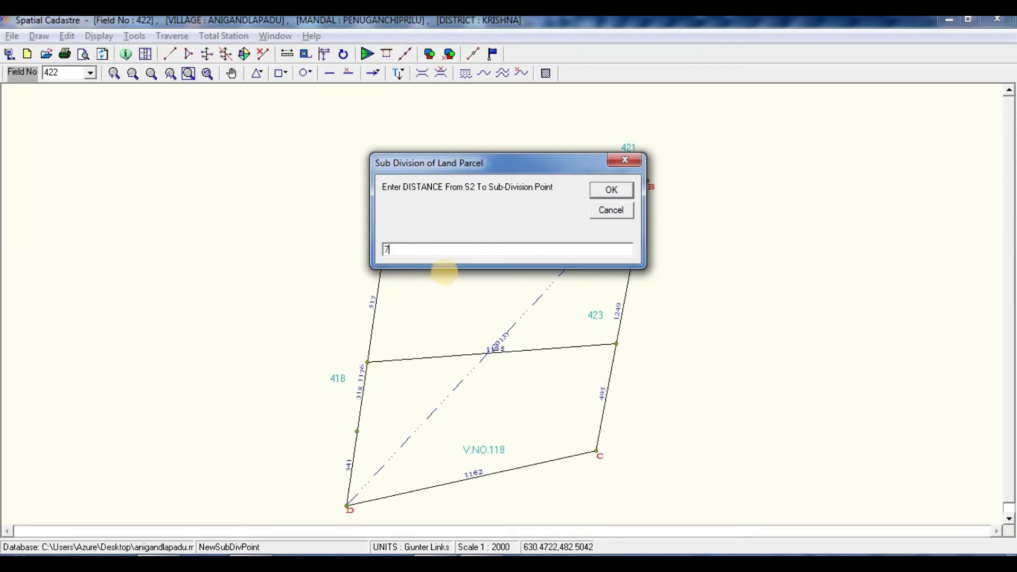
left_click(609, 191)
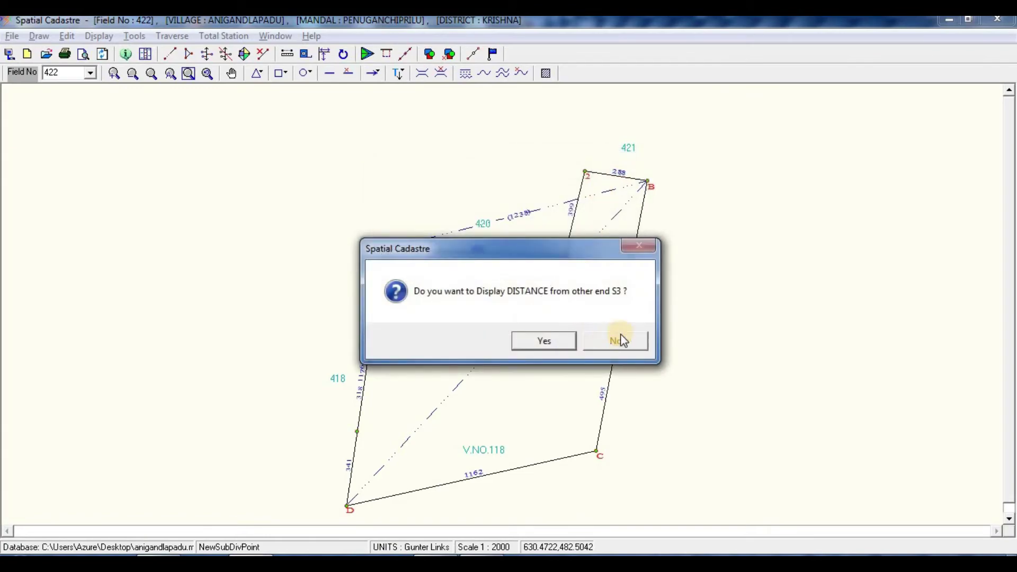
left_click(545, 340)
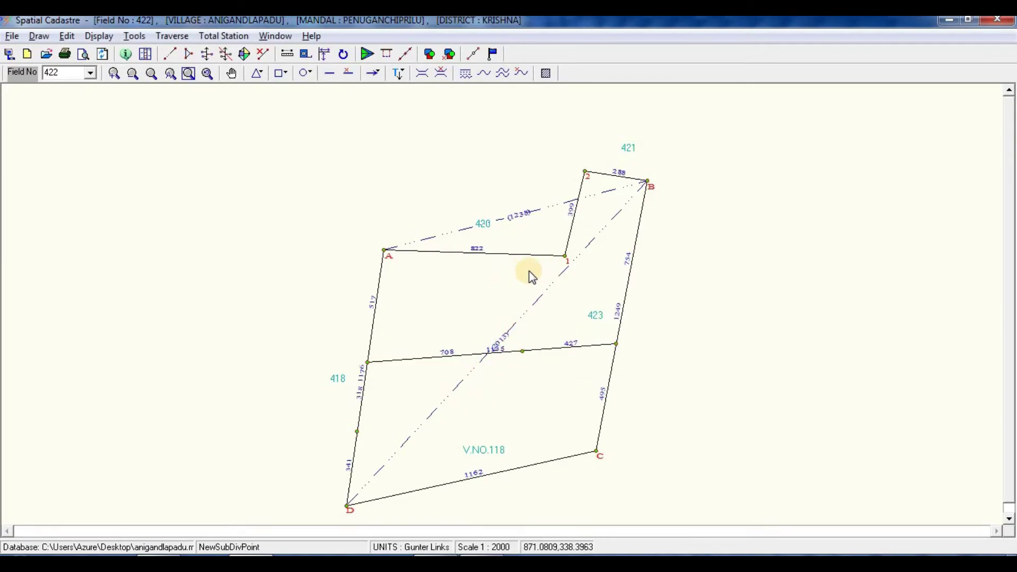
Step: Add a subdivision point on line A–1 691 links from A, labelling the distance from 1
left_click(415, 254)
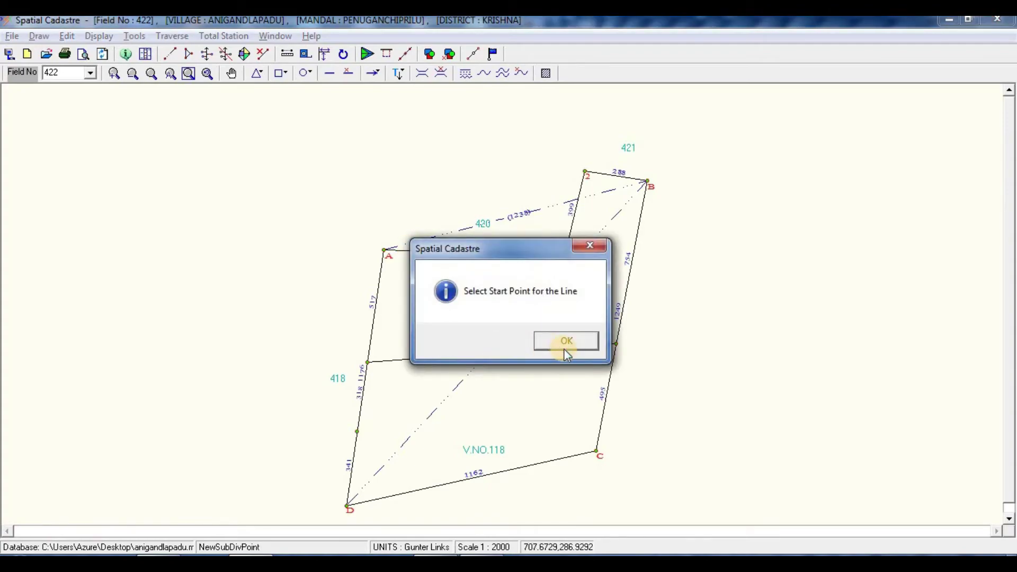
left_click(564, 349)
left_click(383, 248)
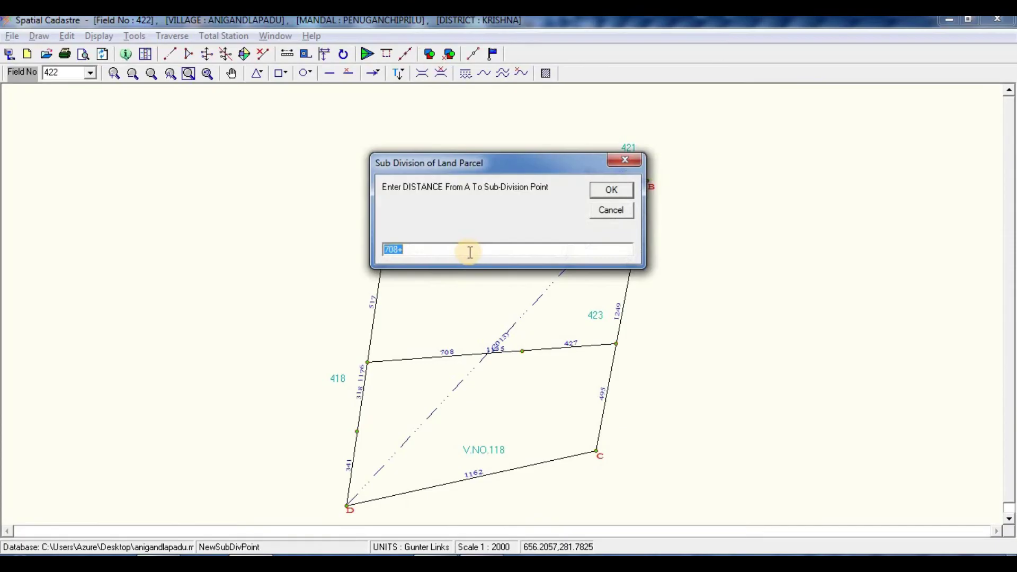
key("alt+Tab")
scroll(526, 259, "up", 3)
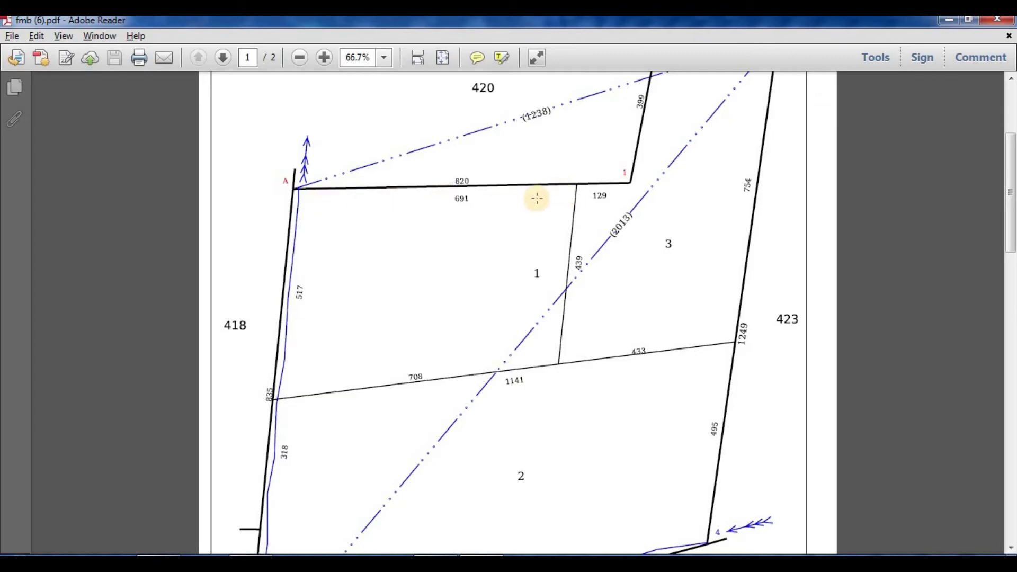
key("alt+Tab")
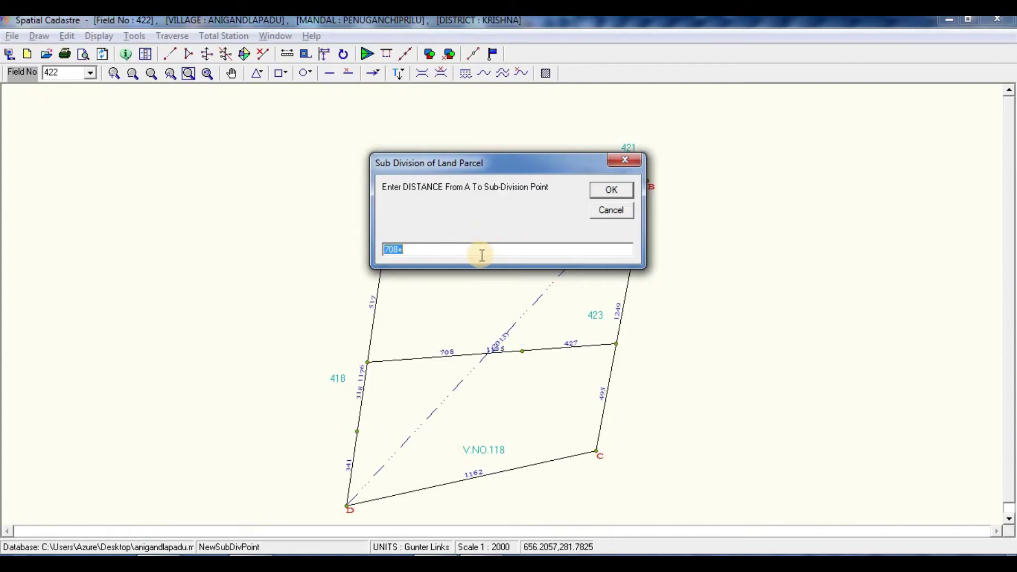
type("691")
key("Return")
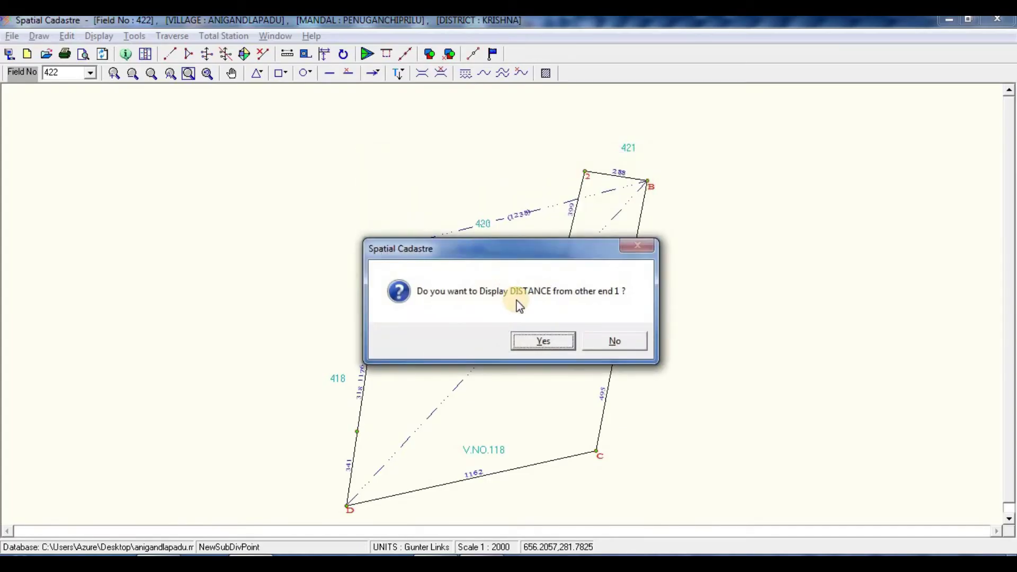
left_click(571, 341)
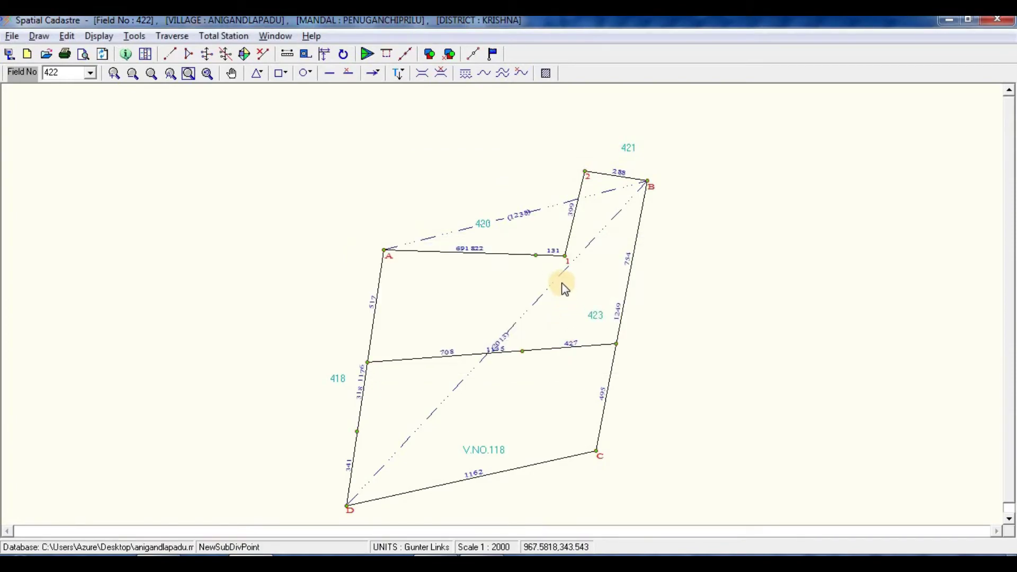
Step: Join the cross-line point to the new A–1 point, opening Join Line S4–S5 at 440 links
left_click(543, 254)
left_click(511, 355)
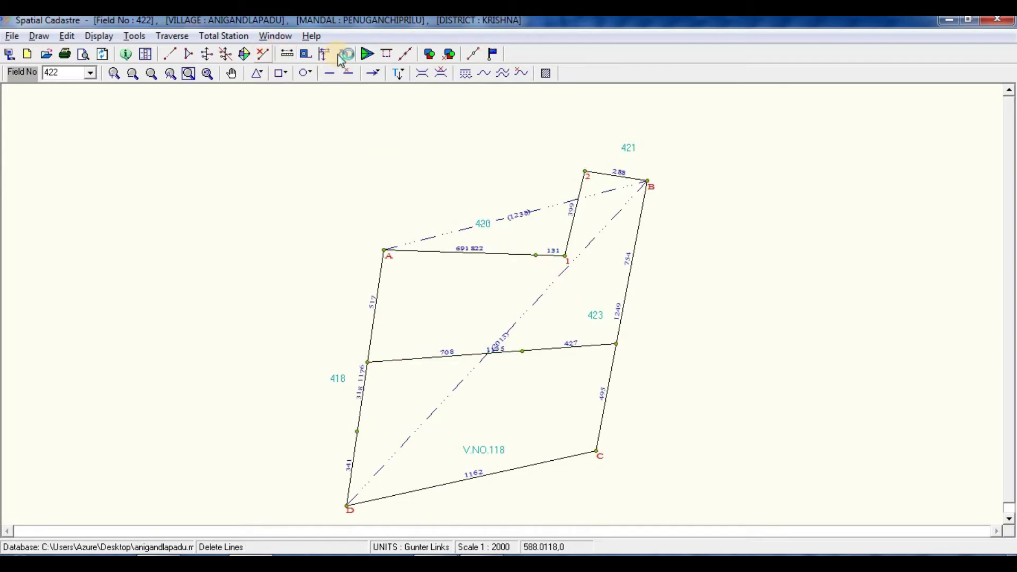
left_click(244, 53)
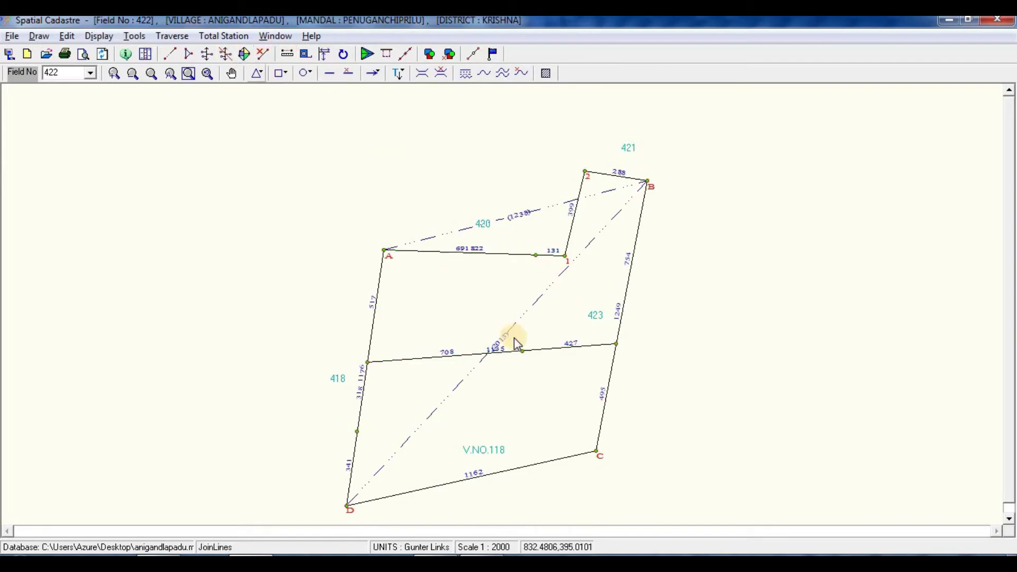
left_click(522, 351)
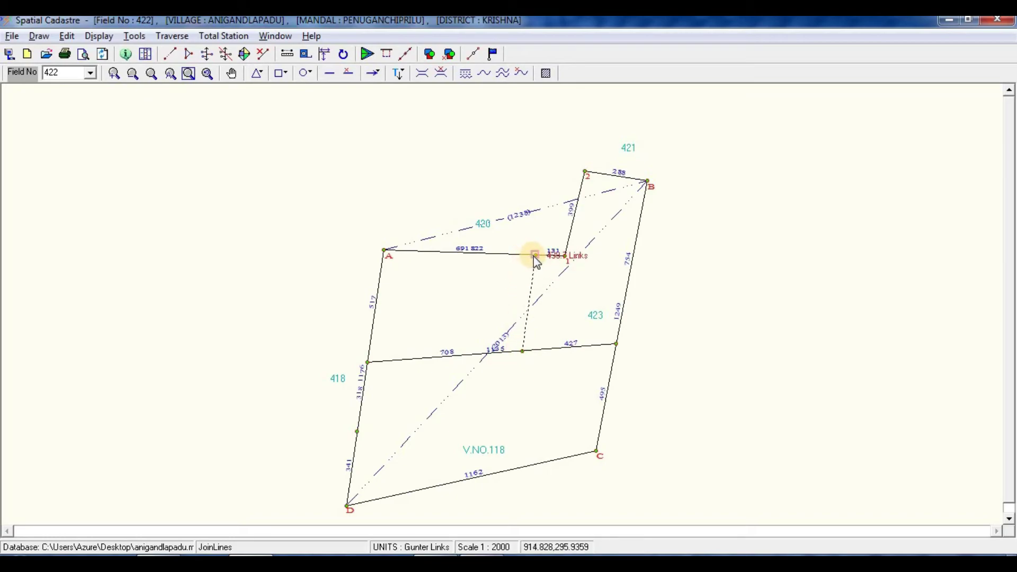
left_click(535, 255)
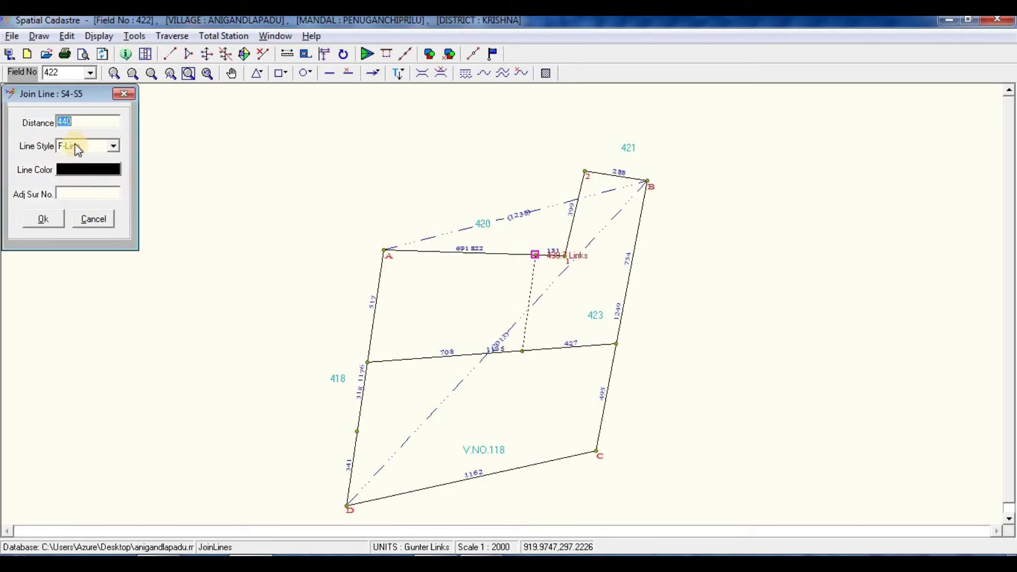